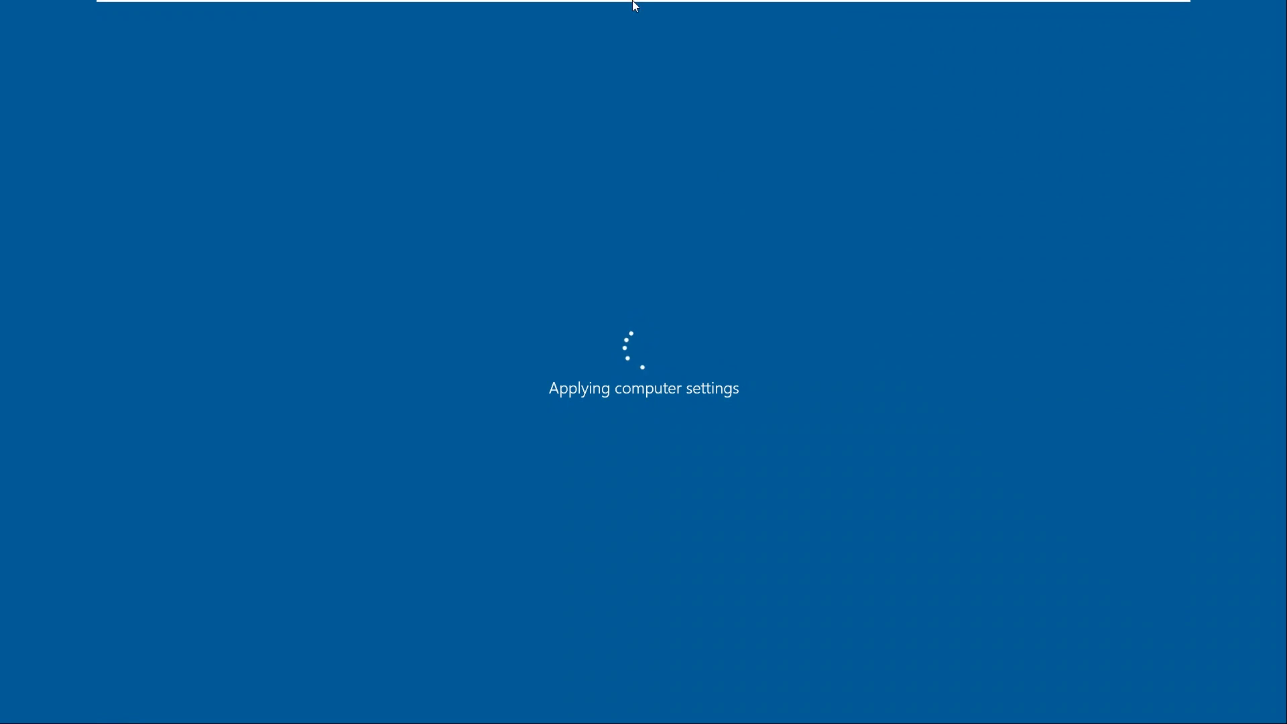
Switch to the SVR02-WebServer machine and review its Sites list in IIS Manager
click(671, 12)
click(843, 11)
click(665, 11)
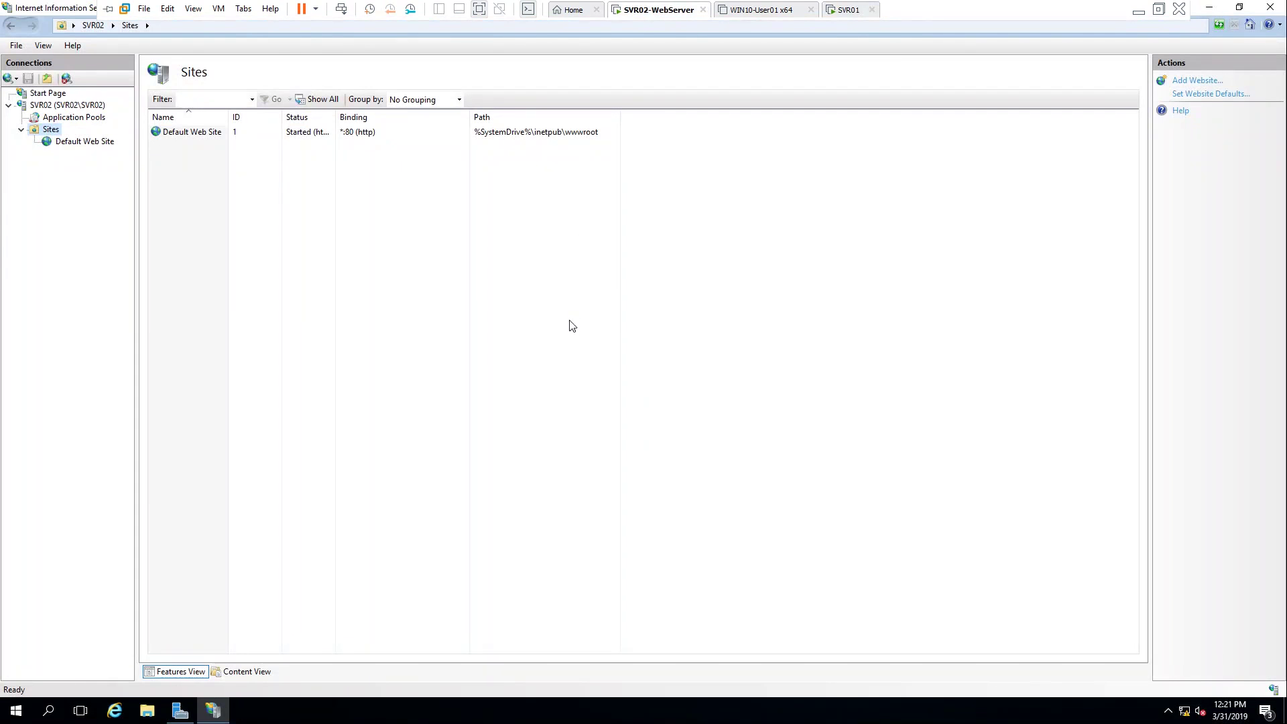
click(62, 140)
click(51, 130)
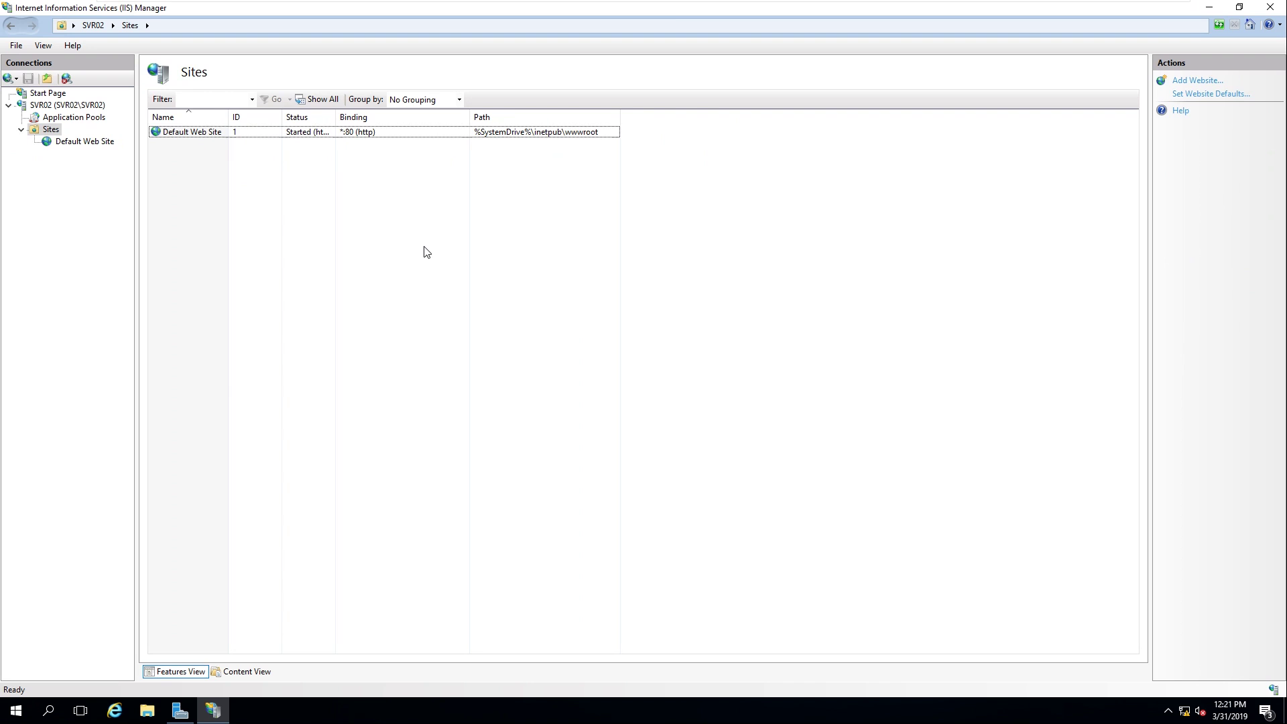
Switch to the SVR01 machine and sign in to the TESTING domain administrator account with the account password
mouse_move(670, 2)
click(850, 10)
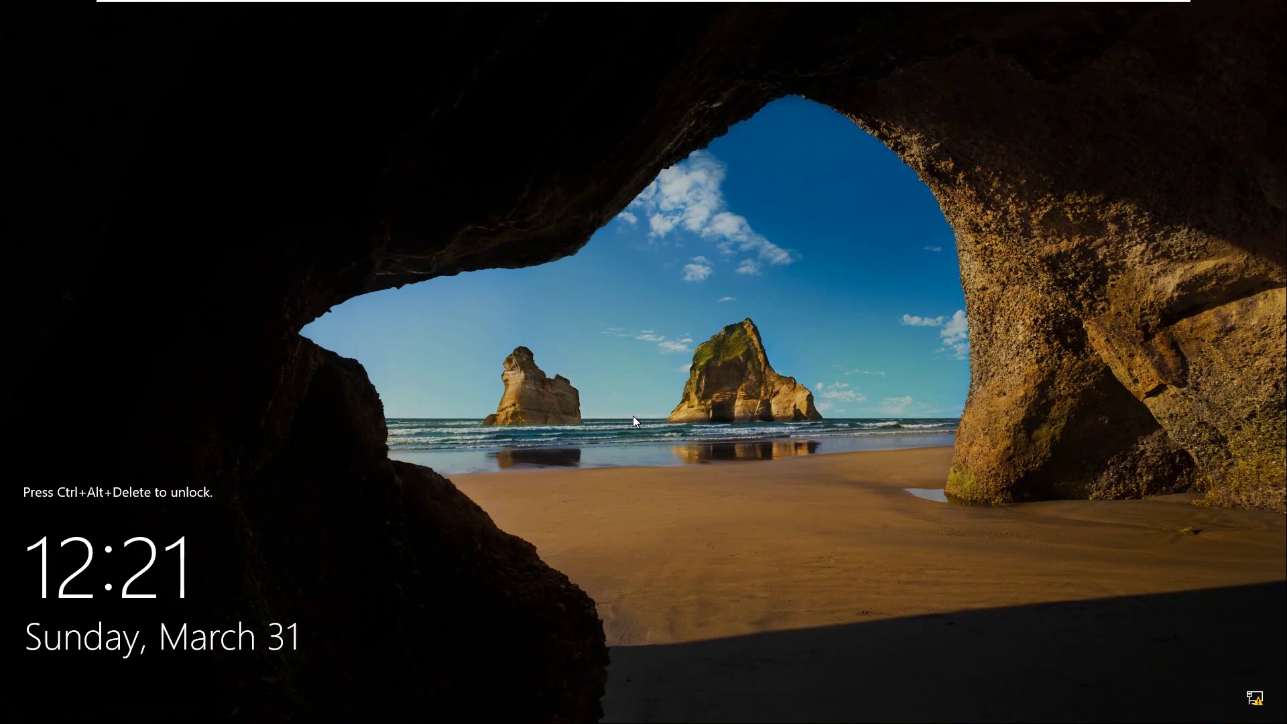
key(ctrl+alt+Insert)
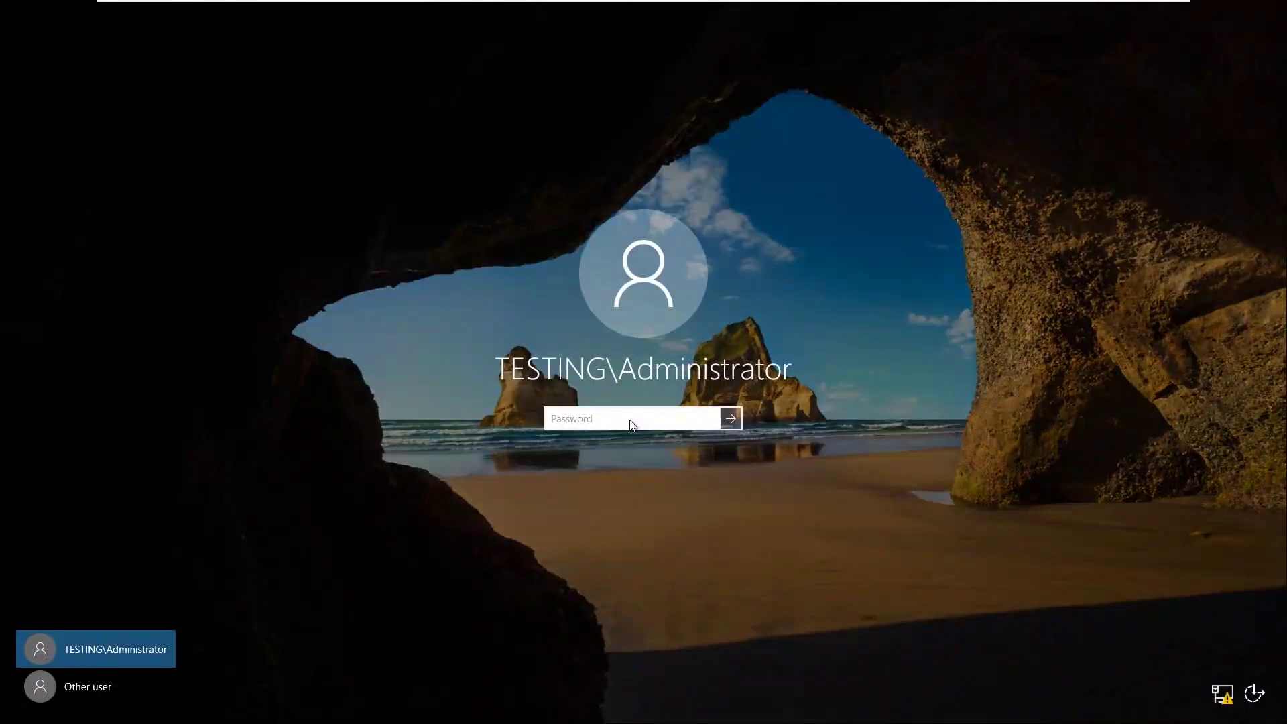
text(••••••••••)
key(Return)
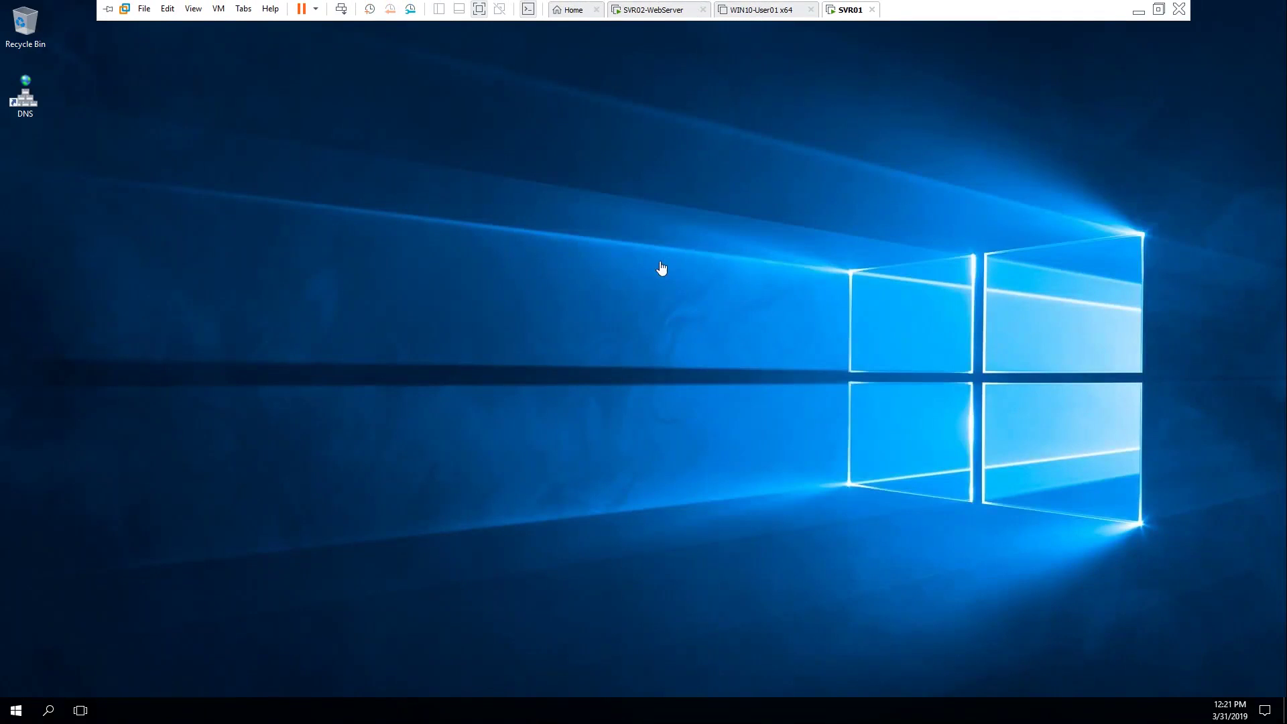
right_click(348, 173)
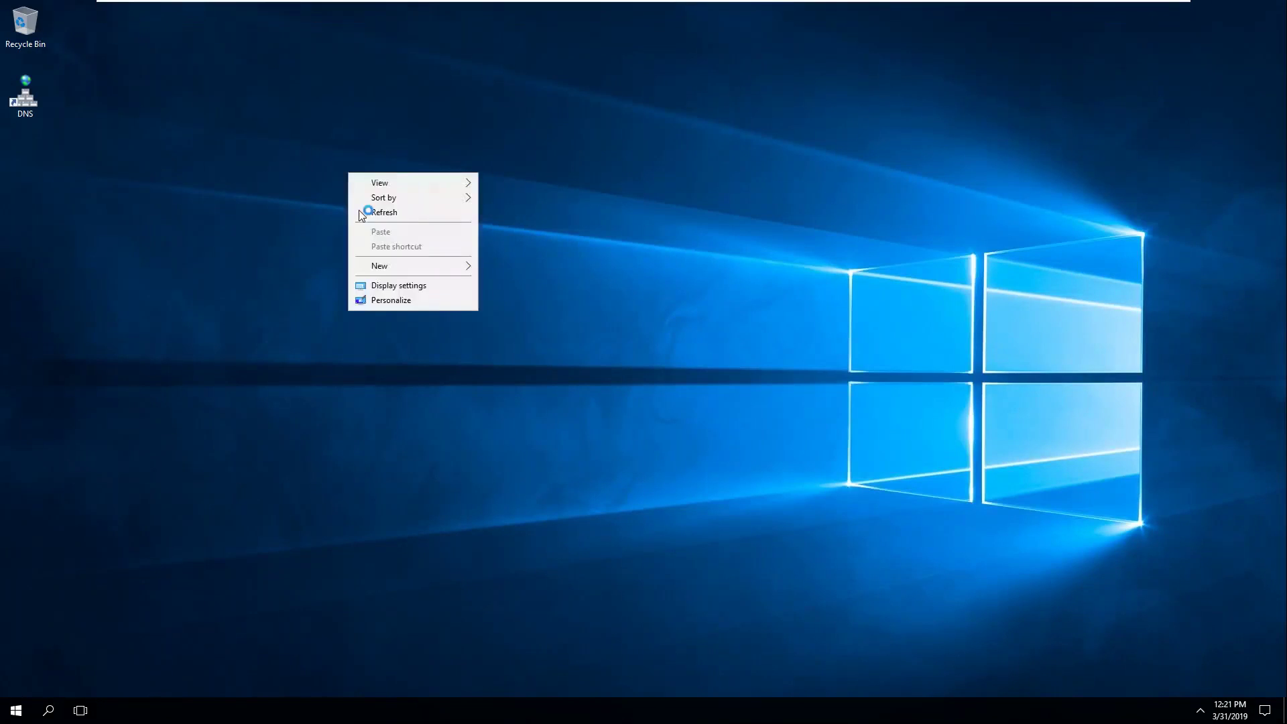
click(328, 267)
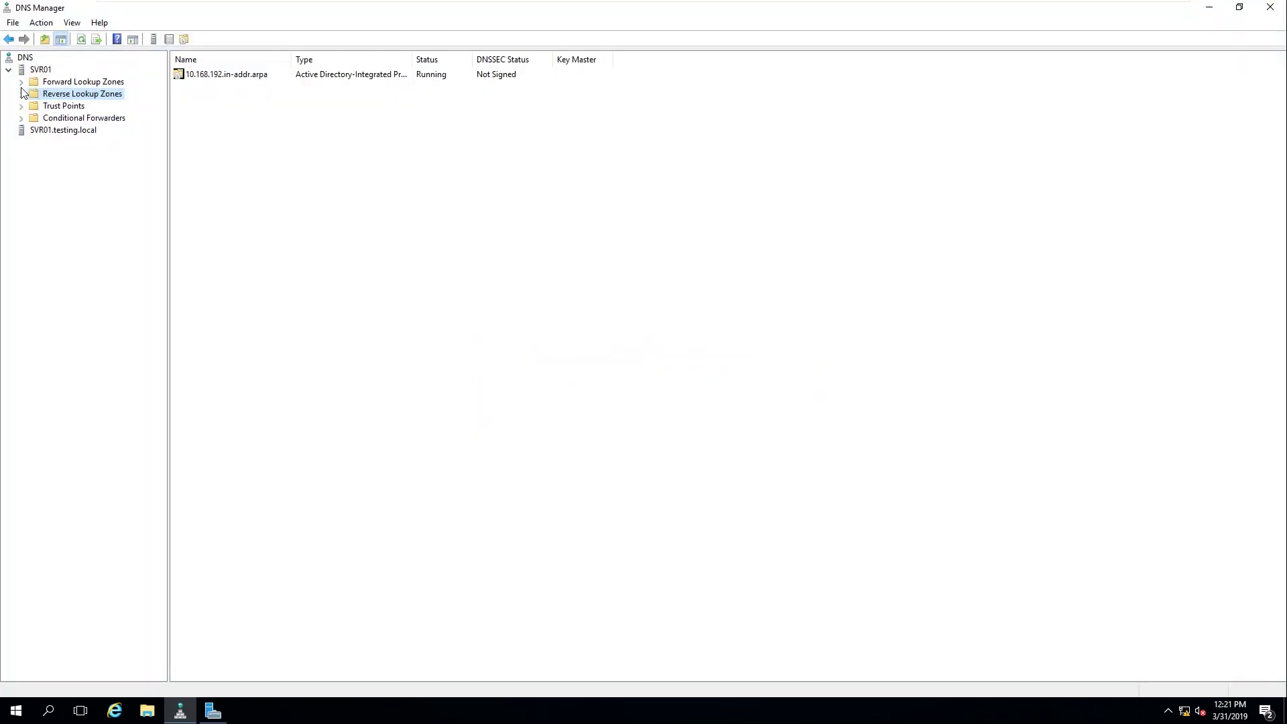
Expand the reverse and forward lookup zones in DNS Manager and examine the records of the testing.com zone
click(21, 93)
click(22, 82)
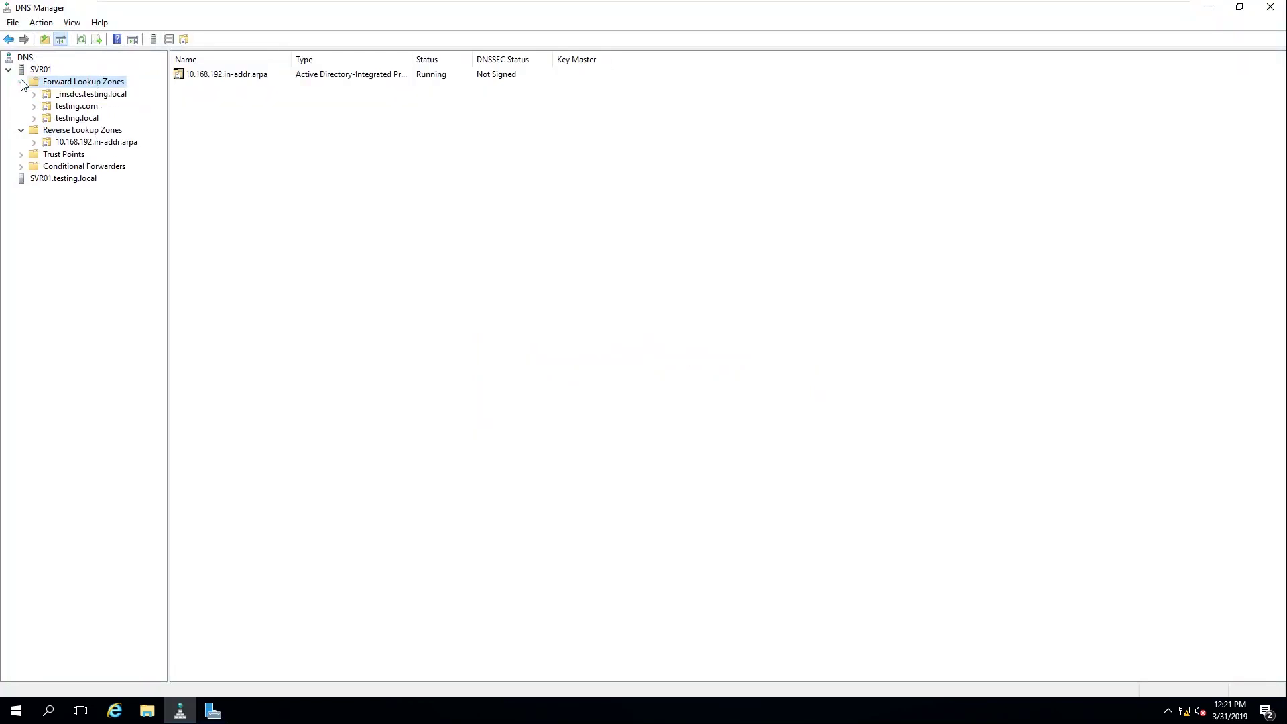
click(92, 108)
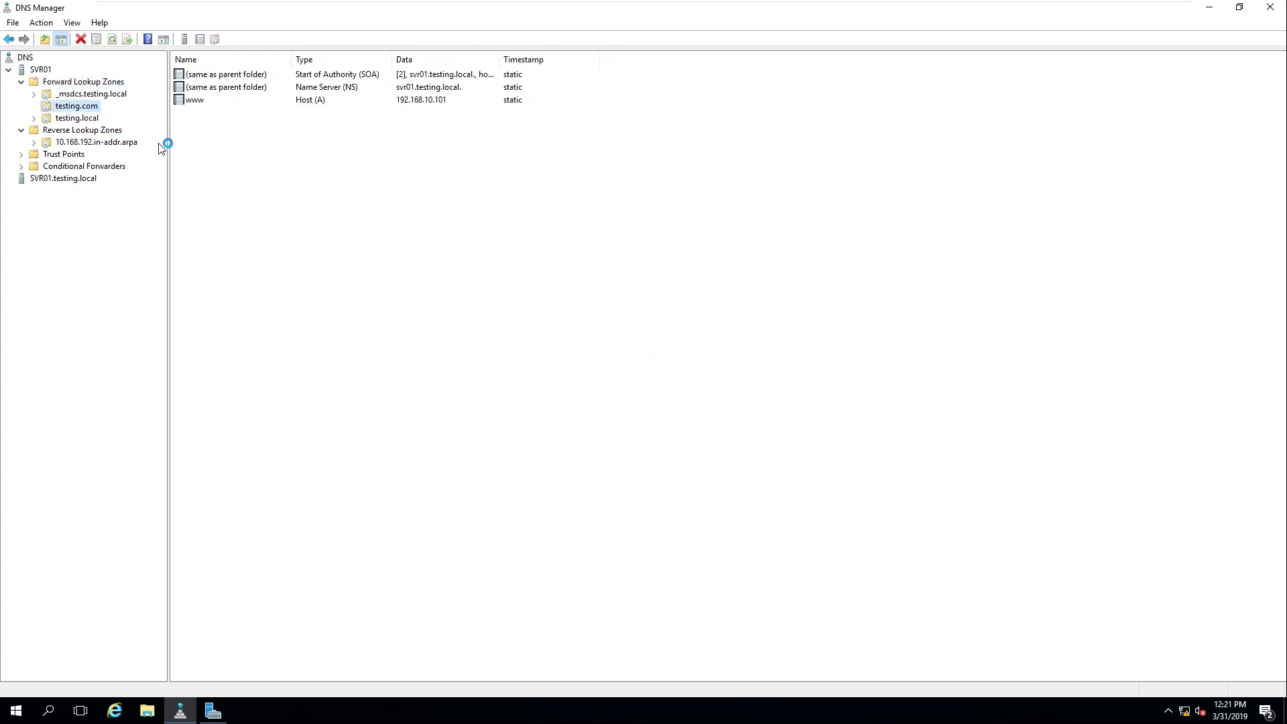
drag(168, 154, 158, 154)
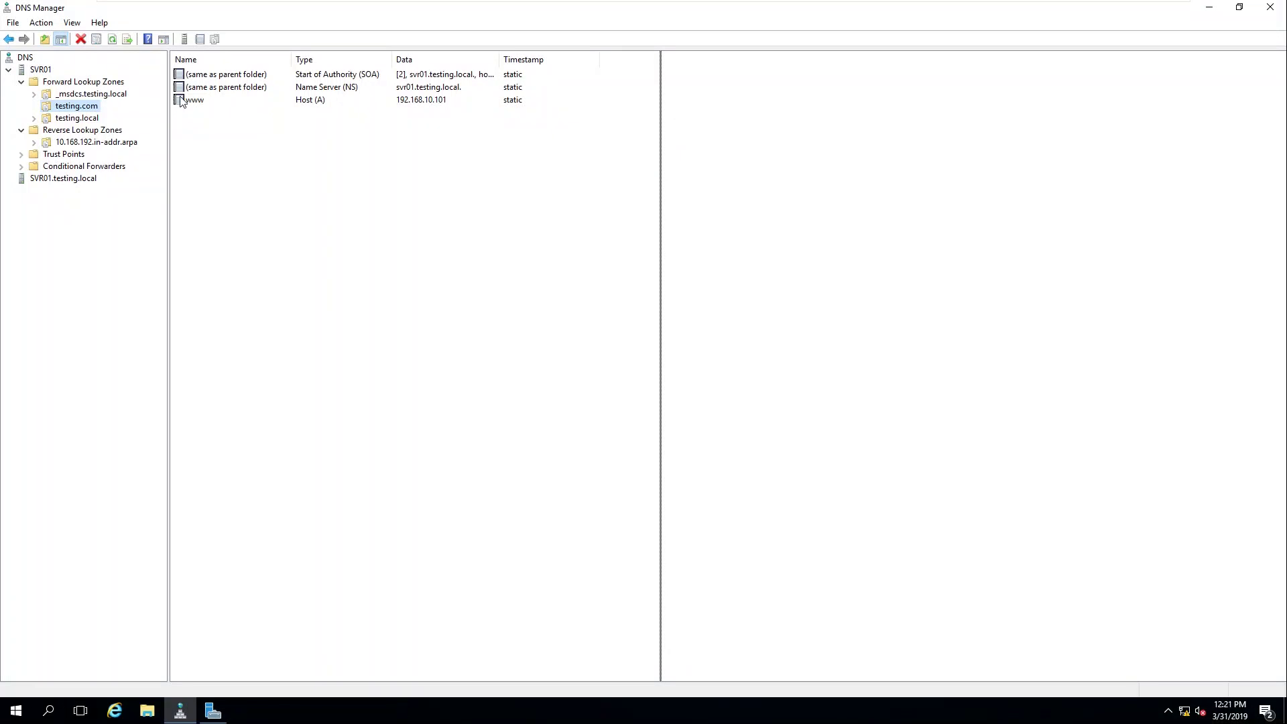
drag(662, 151, 569, 164)
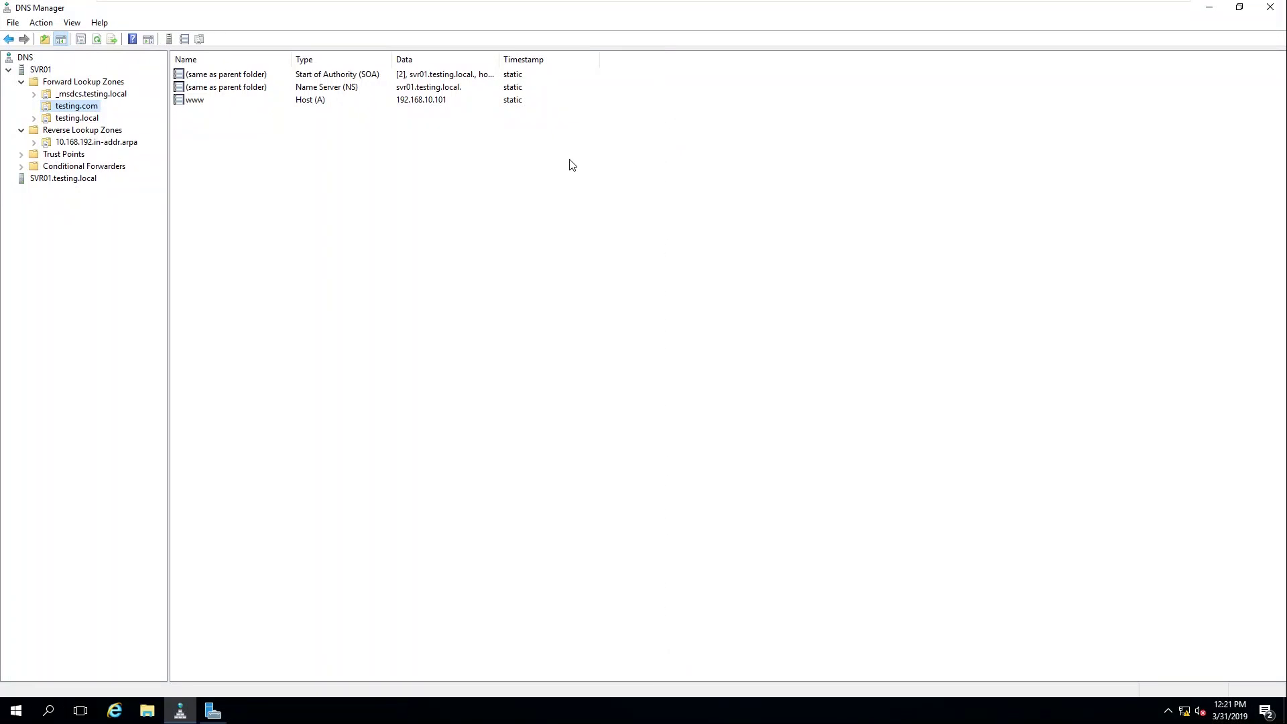
click(82, 118)
click(80, 108)
Switch to SVR02-WebServer and start adding a website under Sites with the site name mylabskh.com
mouse_move(807, 5)
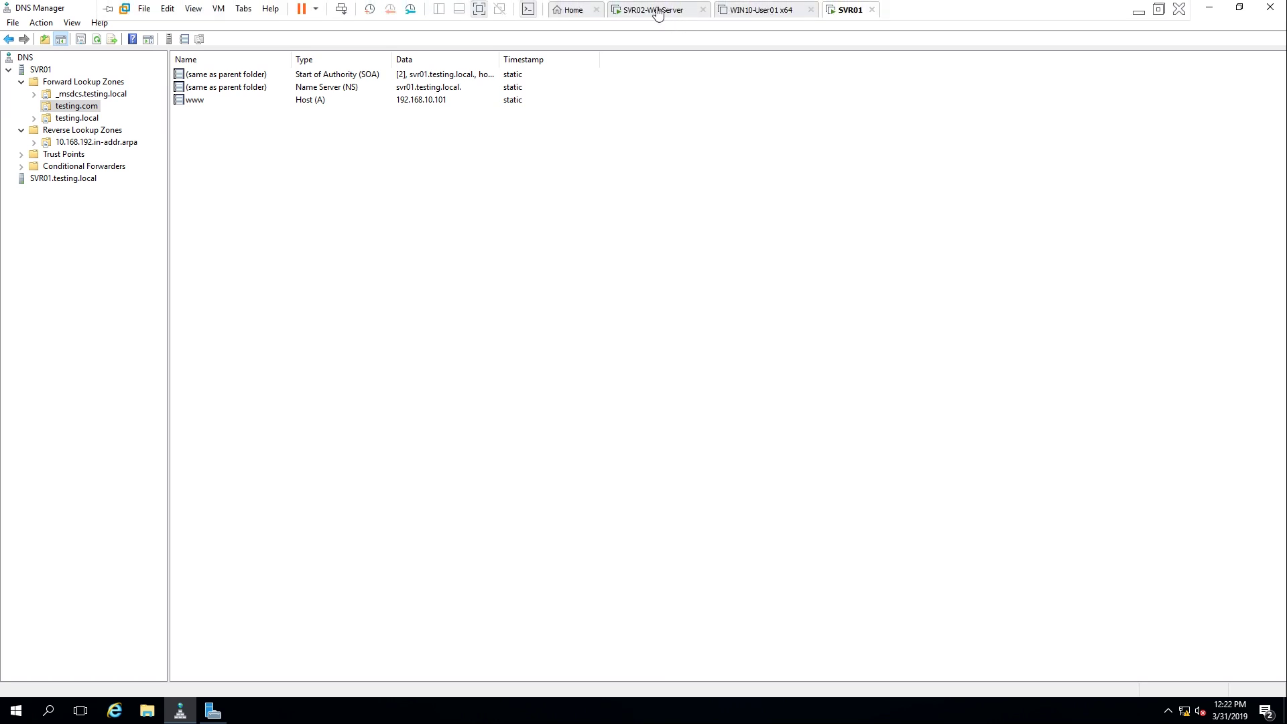
click(653, 7)
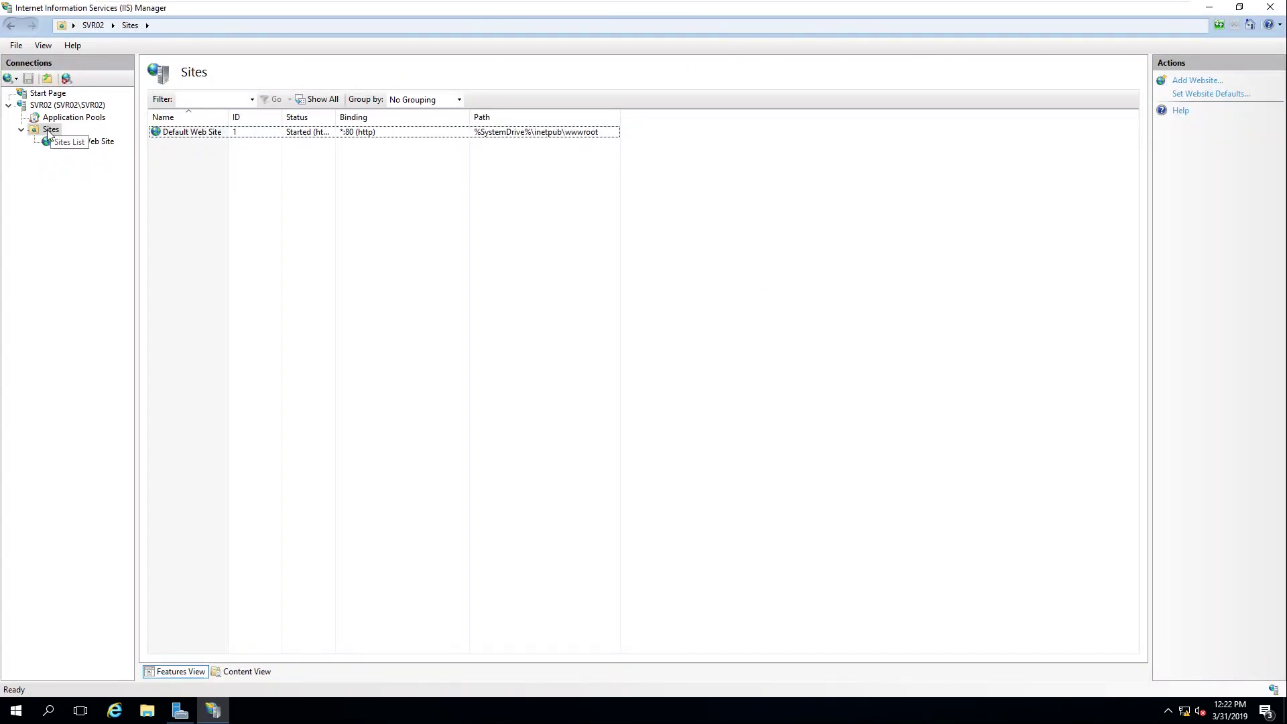
right_click(46, 130)
click(101, 137)
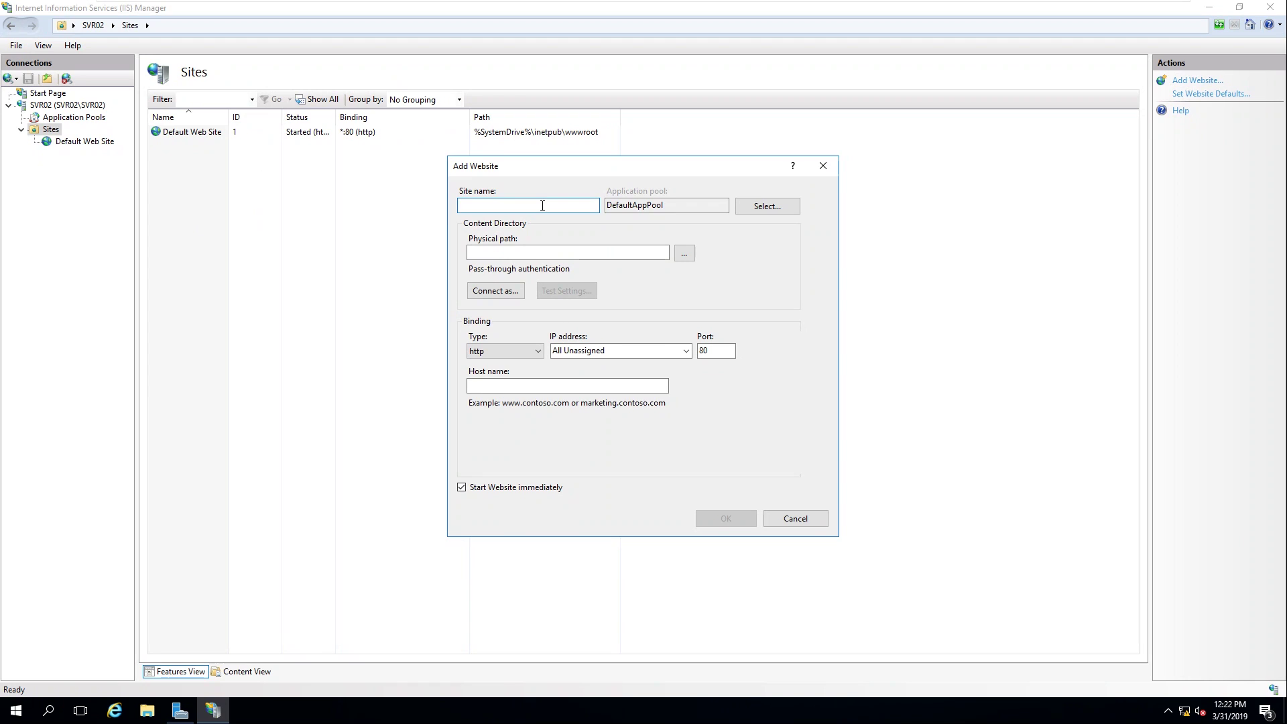
text(mylabs)
text(kh.com)
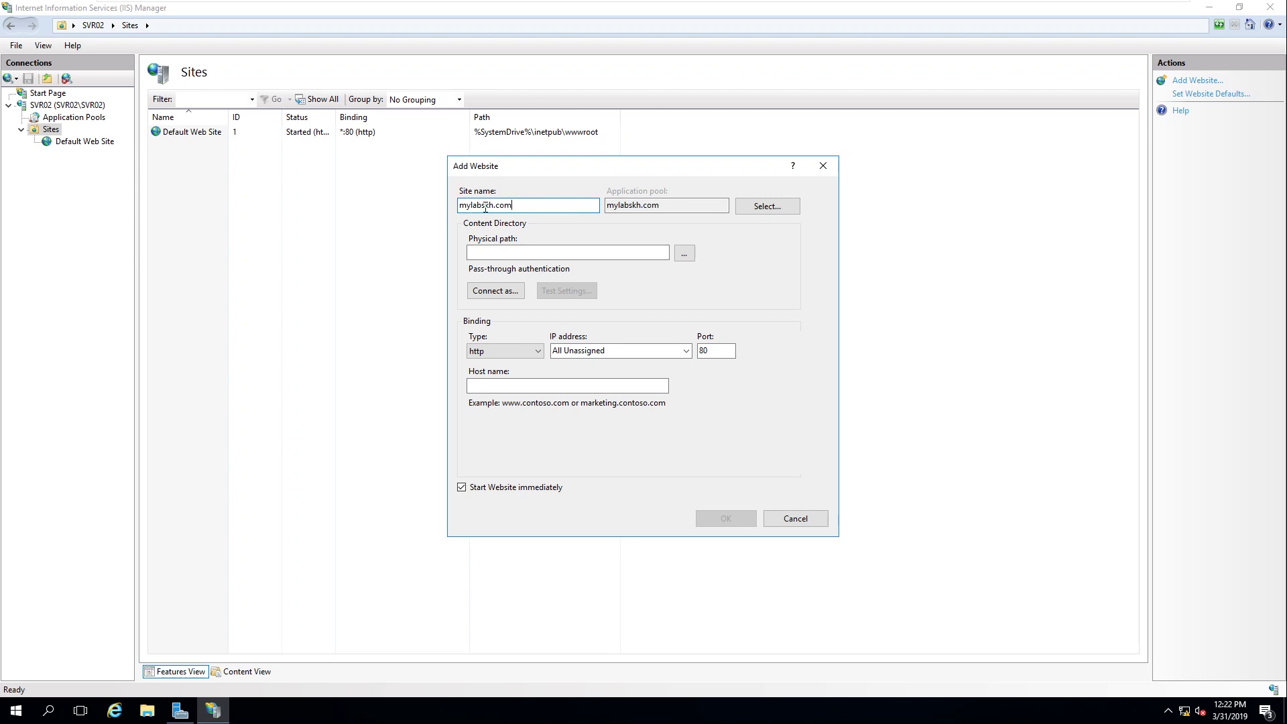
drag(508, 205, 431, 212)
click(514, 252)
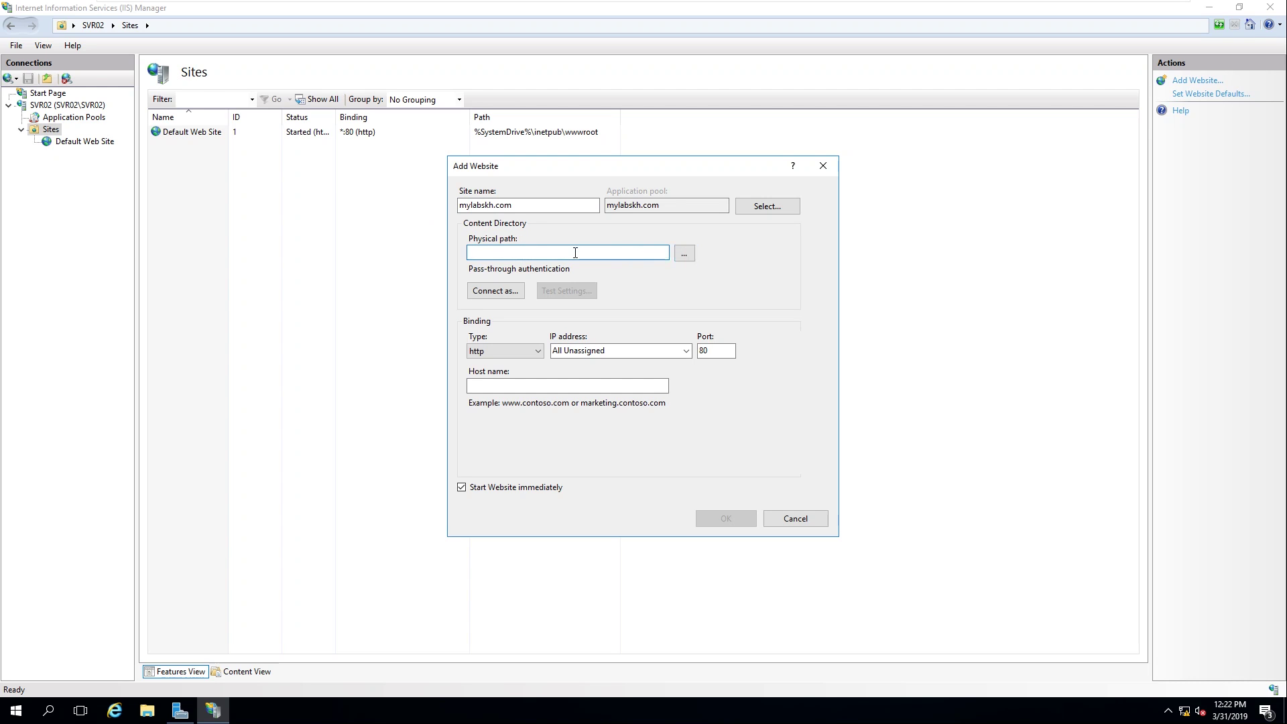
Delete iisstart.htm and iisstart.png from C:\inetpub\wwwroot in File Explorer, then close the folder window
click(147, 711)
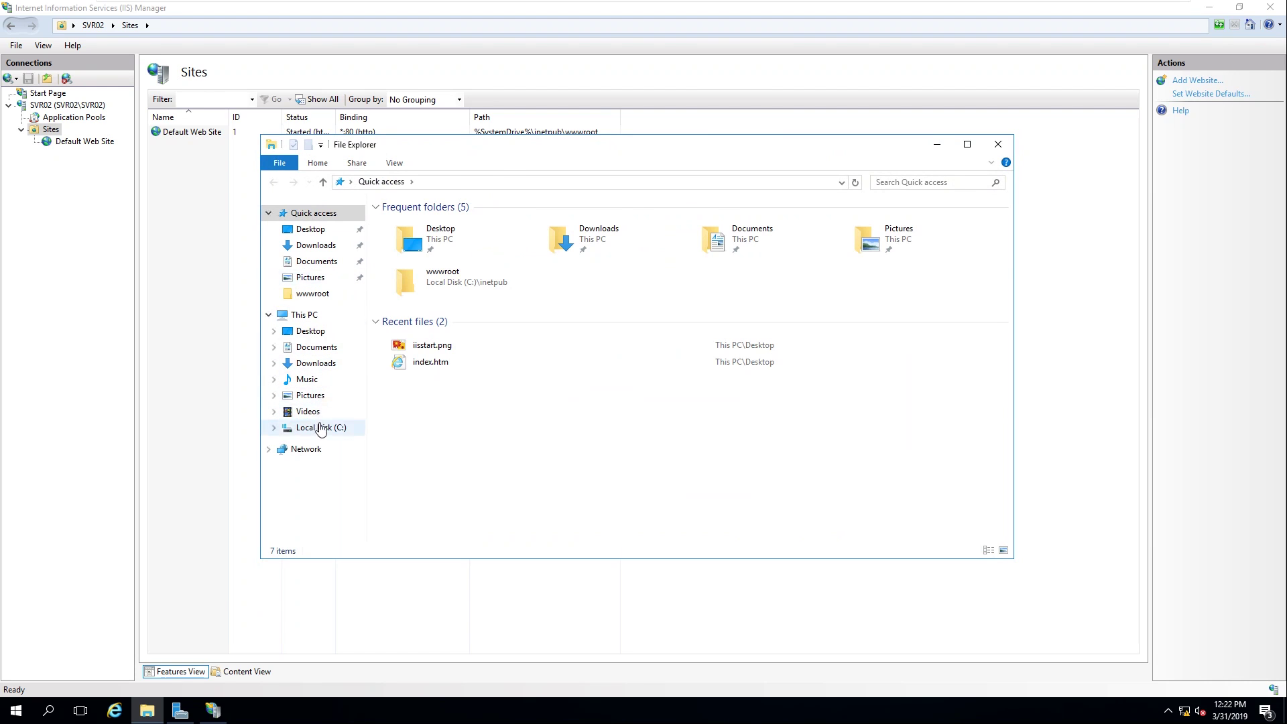
click(321, 429)
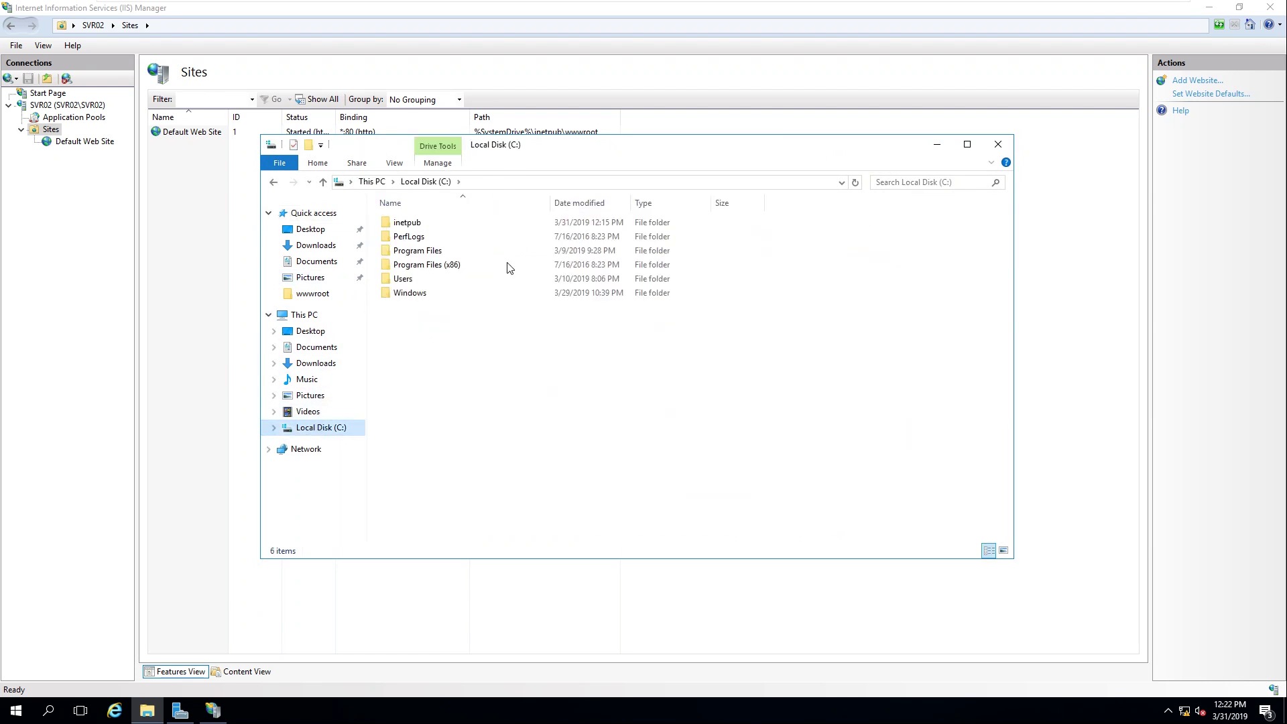
double_click(414, 228)
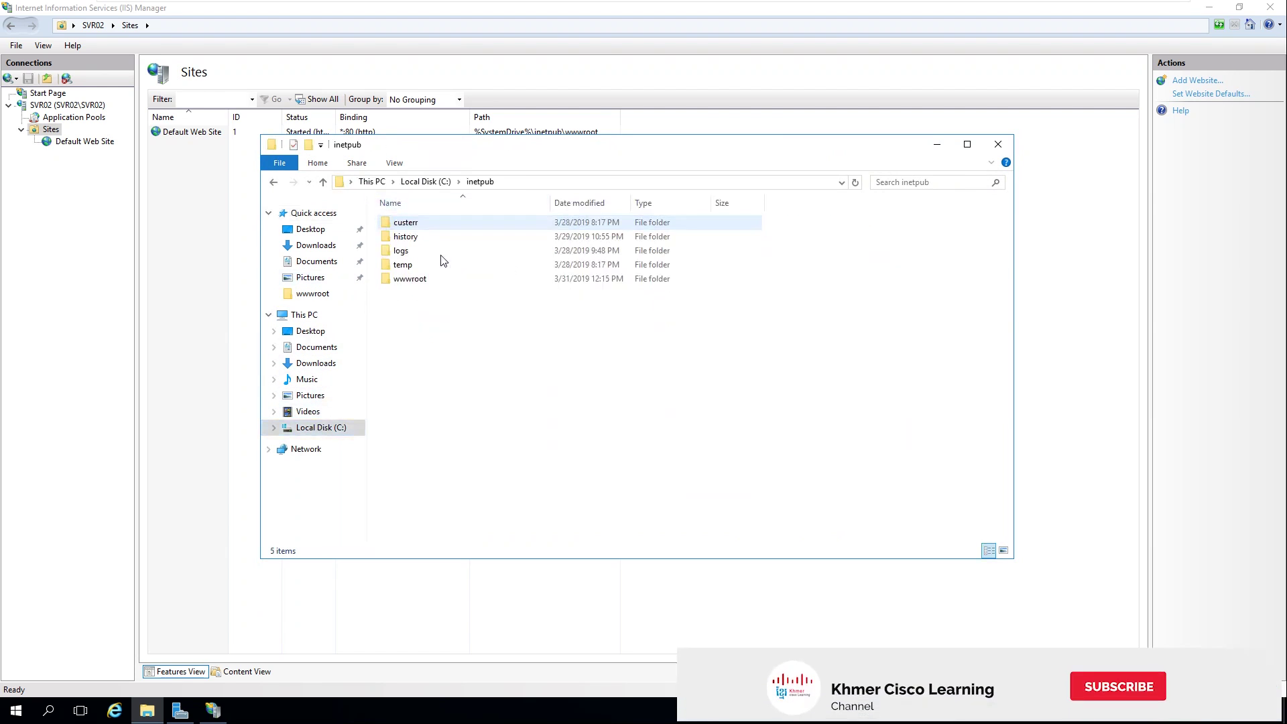
double_click(414, 282)
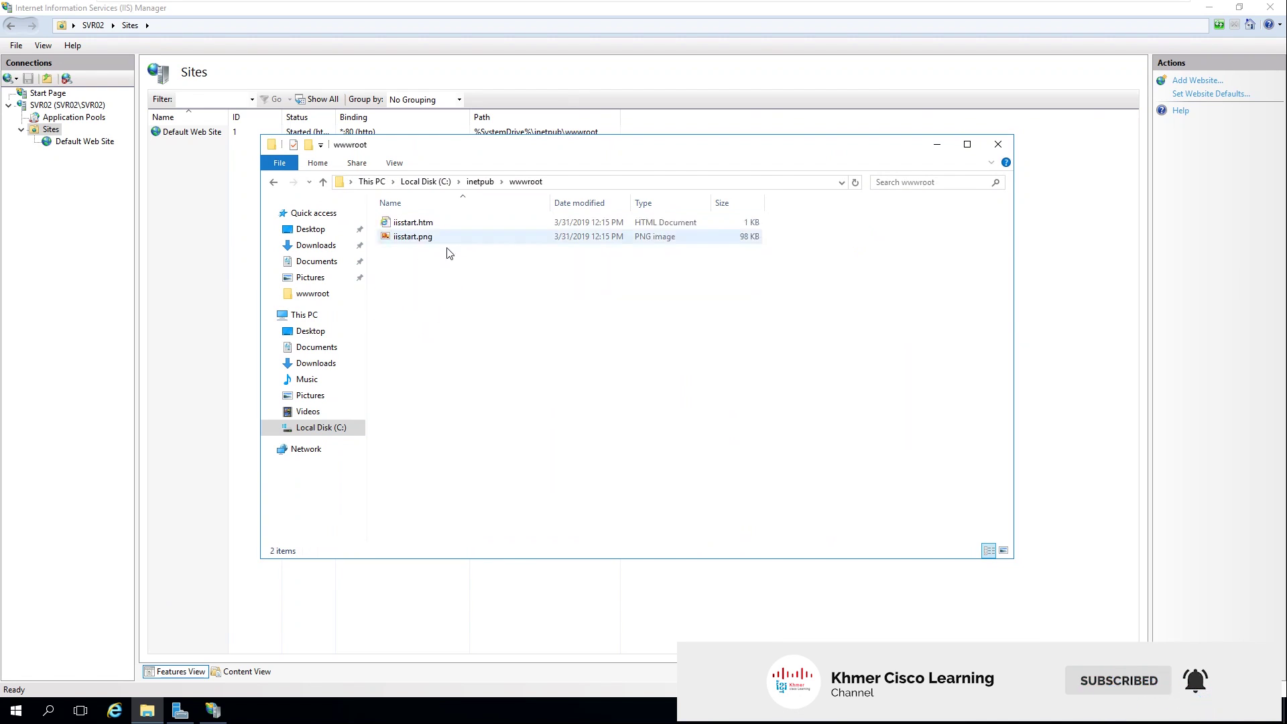
drag(599, 306, 465, 255)
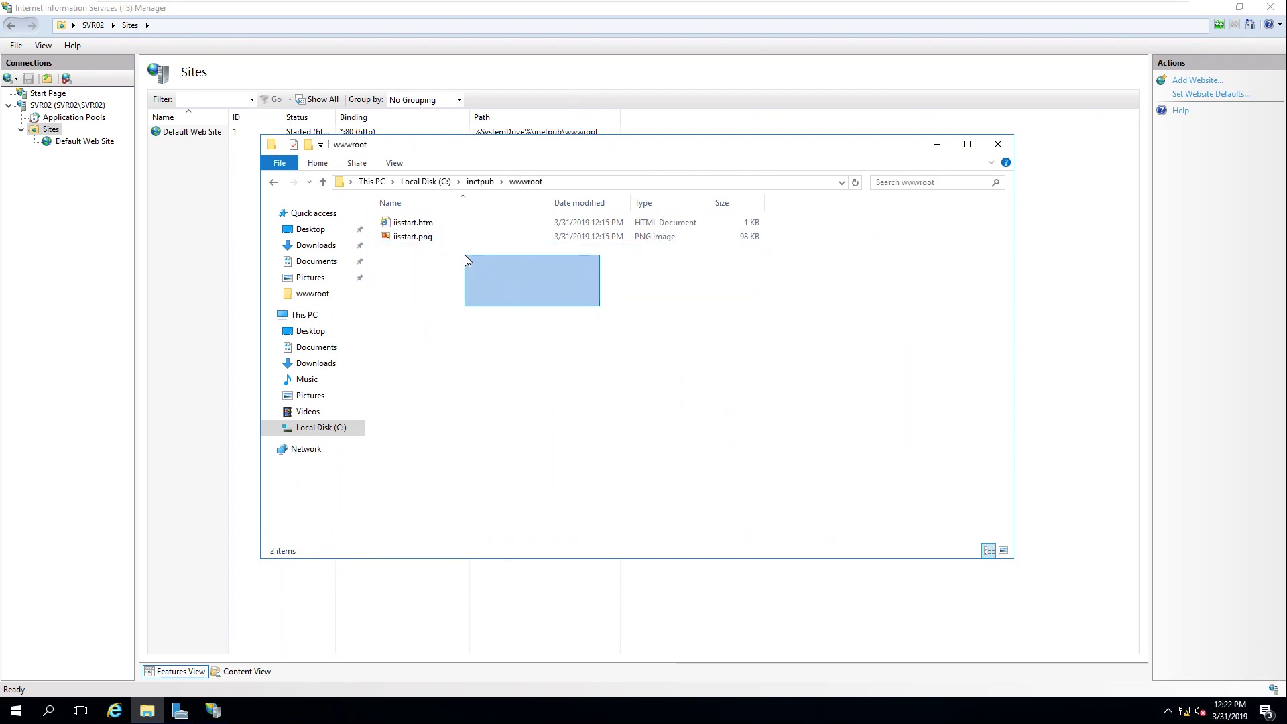
drag(465, 254, 426, 237)
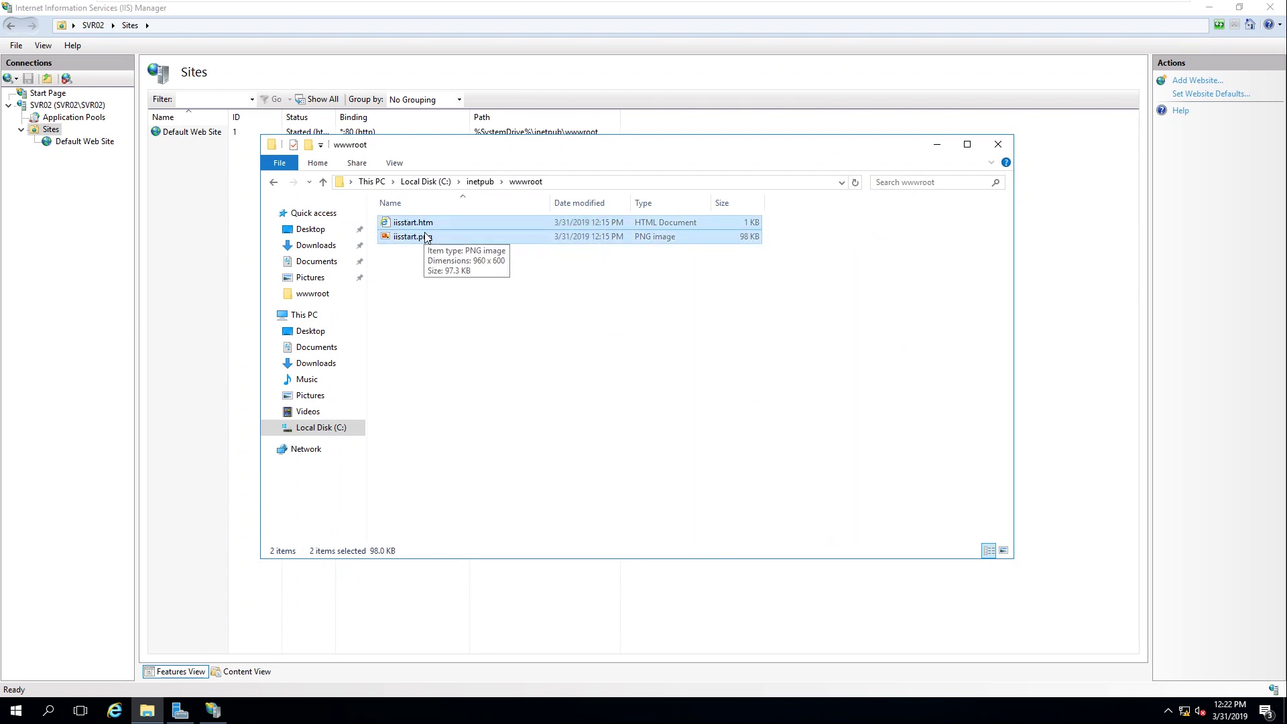
right_click(427, 223)
click(462, 342)
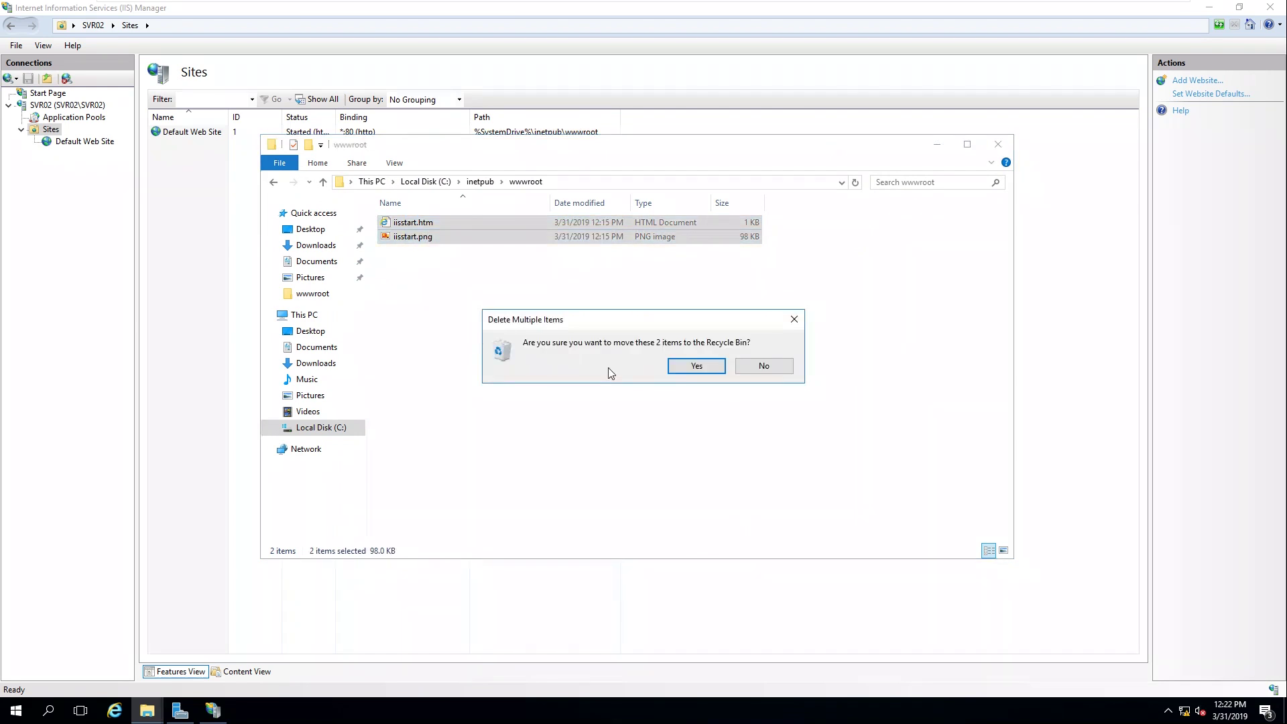
click(697, 366)
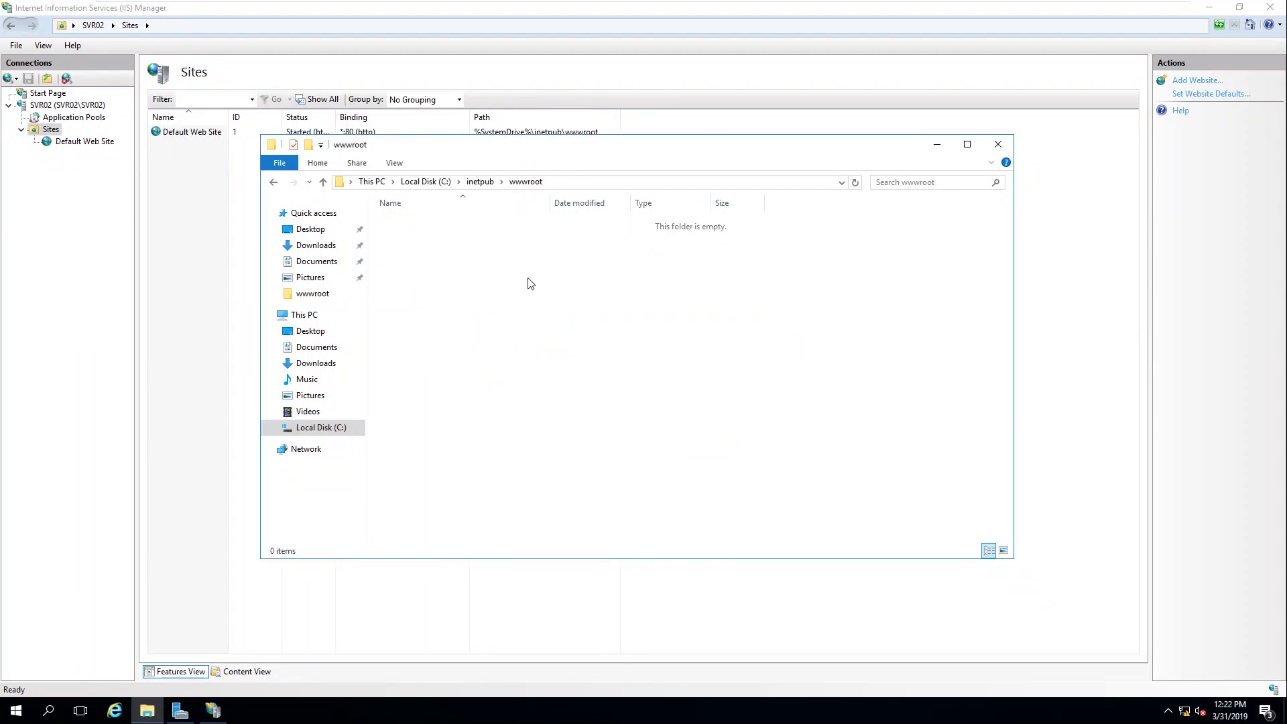
click(998, 144)
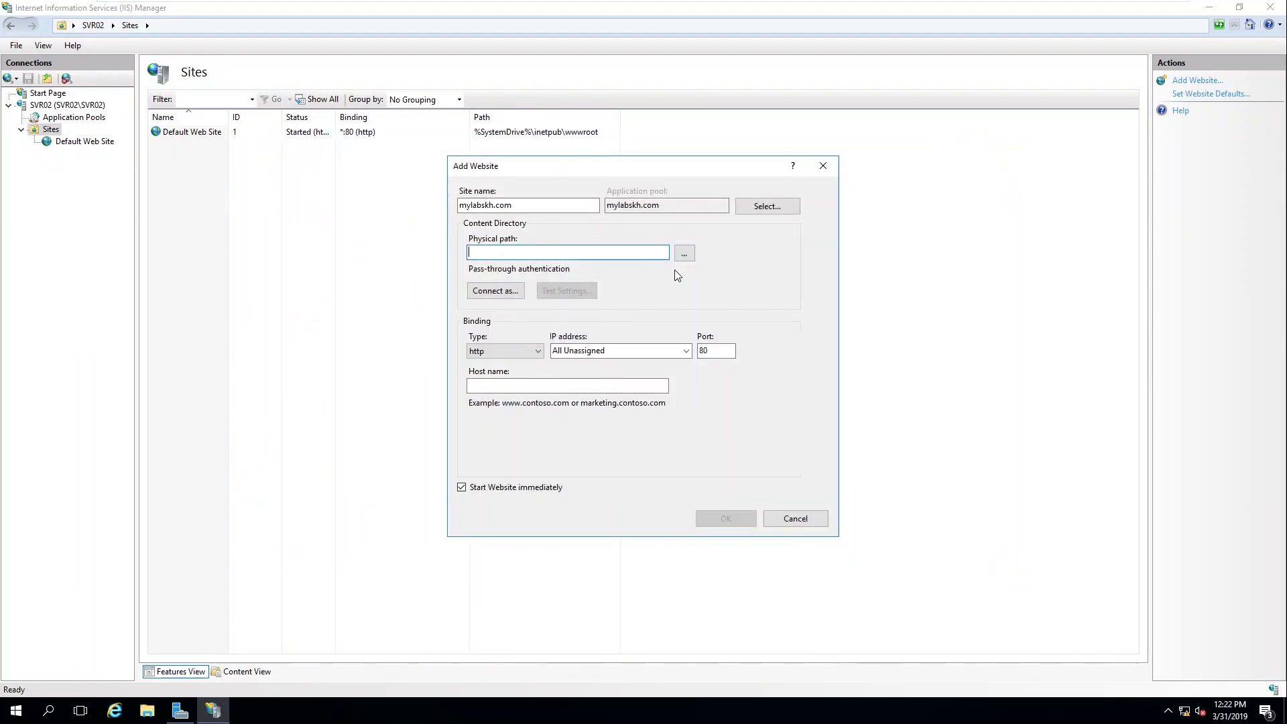
Set the new website's physical path to C:\inetpub\wwwroot by browsing for the folder
click(684, 253)
click(635, 385)
click(567, 388)
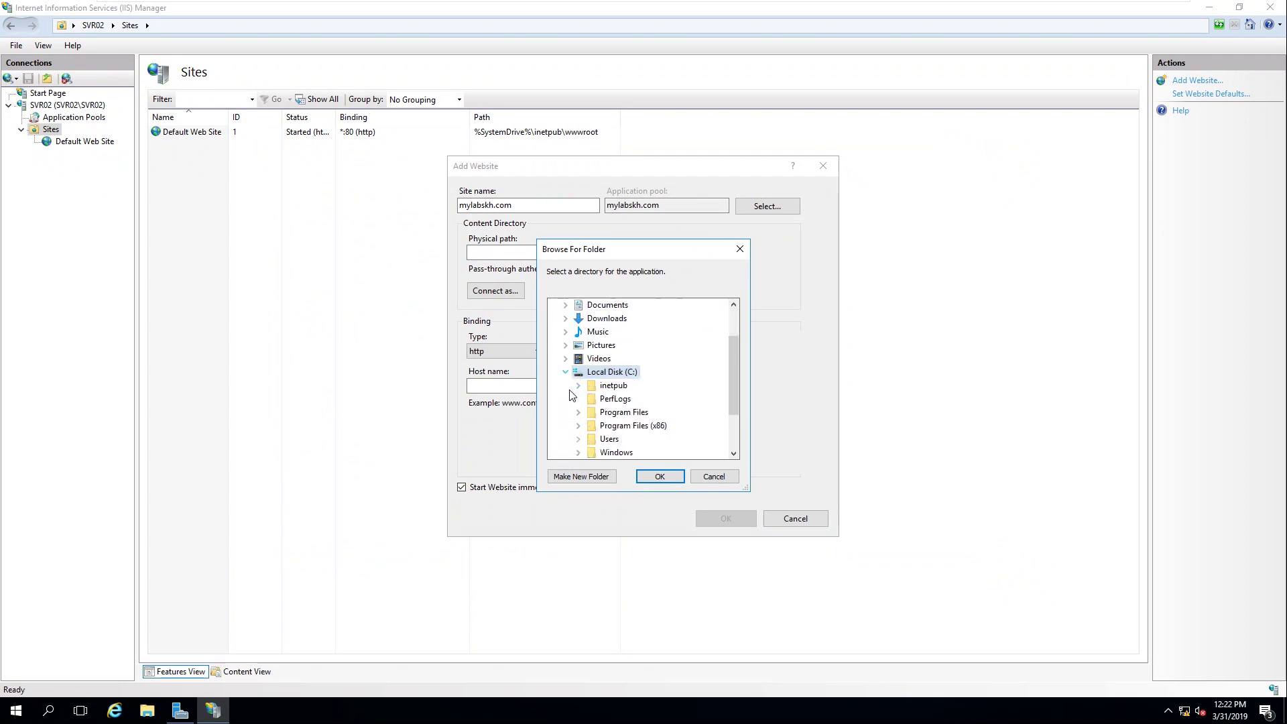
click(614, 384)
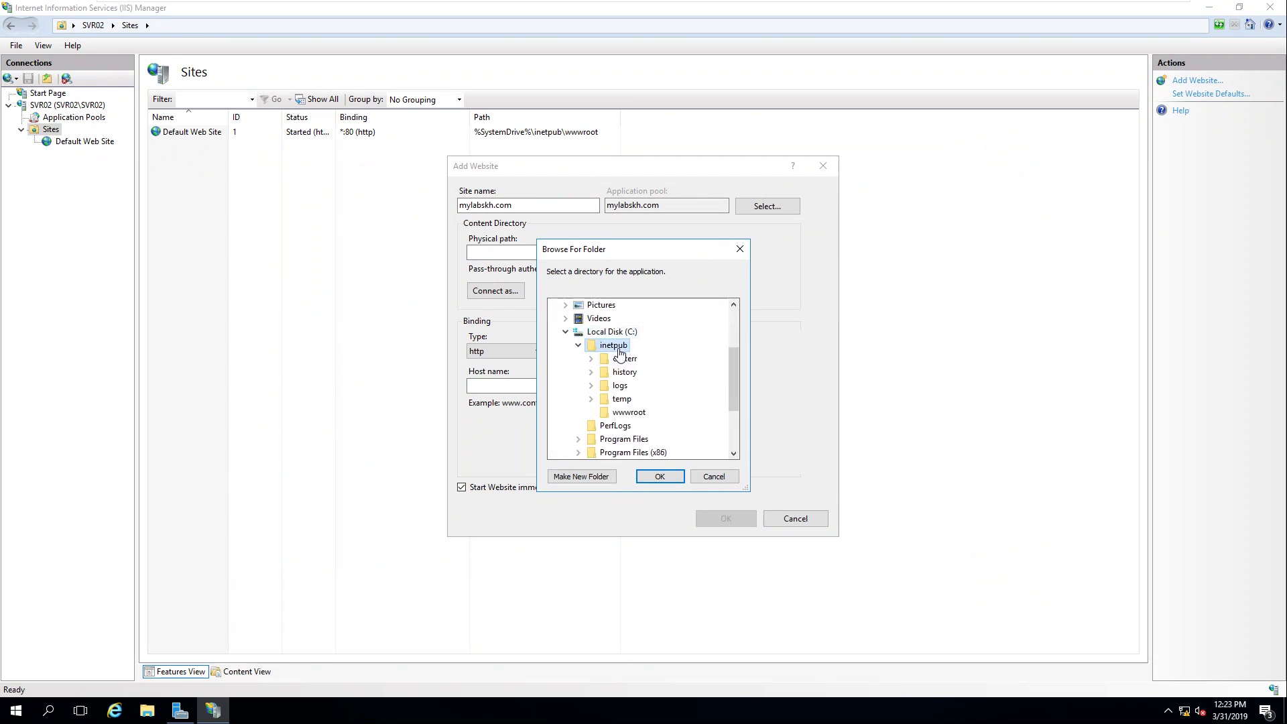
click(629, 412)
click(657, 476)
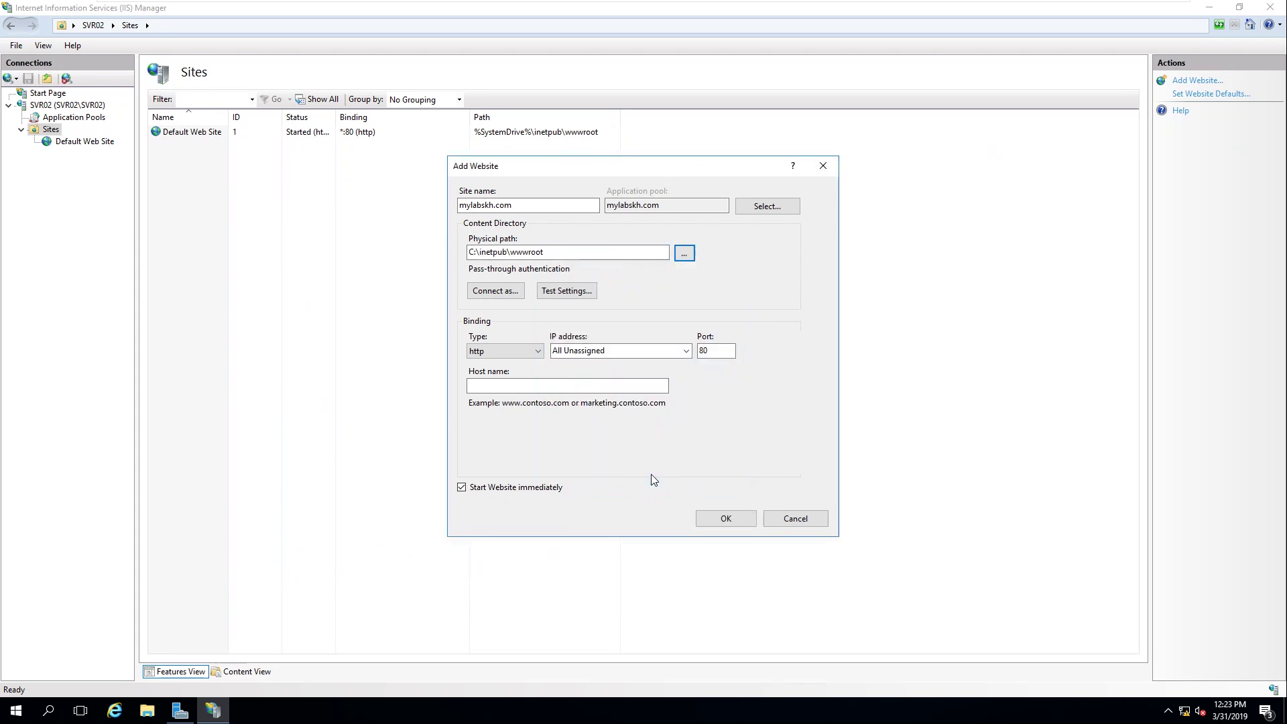
Copy the site name mylabskh.com into the binding's host name and create the website
click(634, 388)
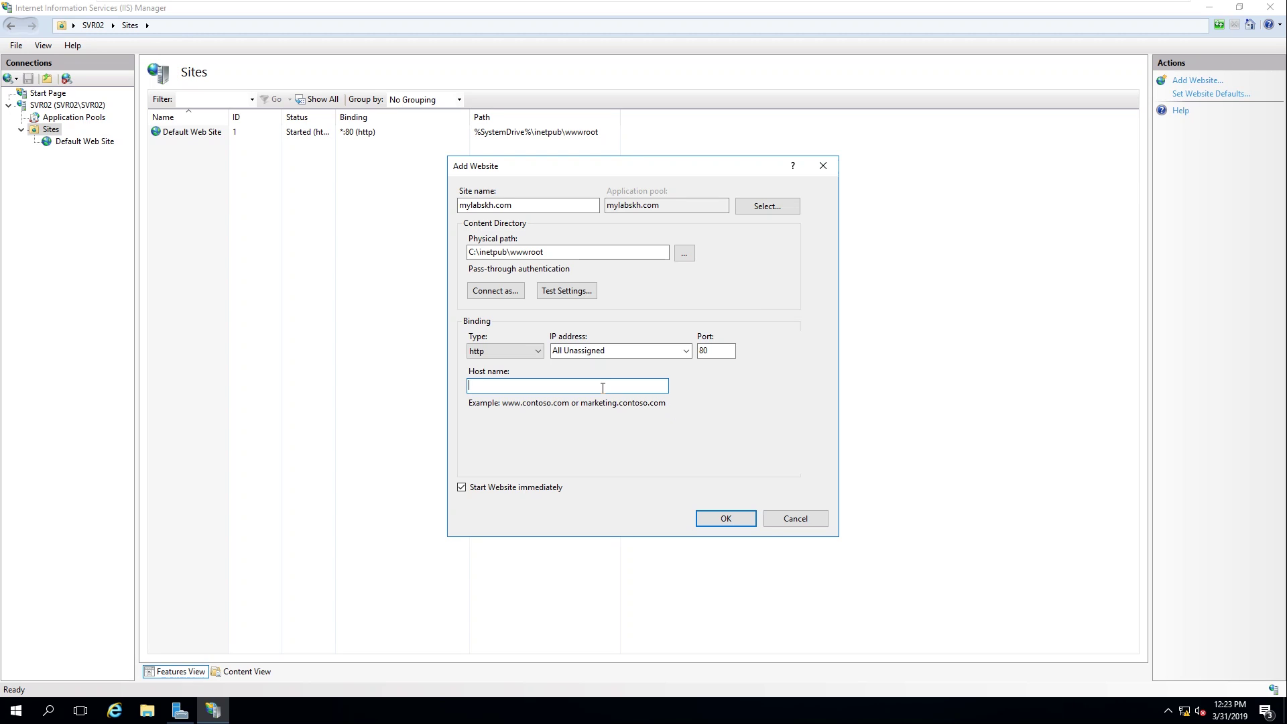
double_click(548, 206)
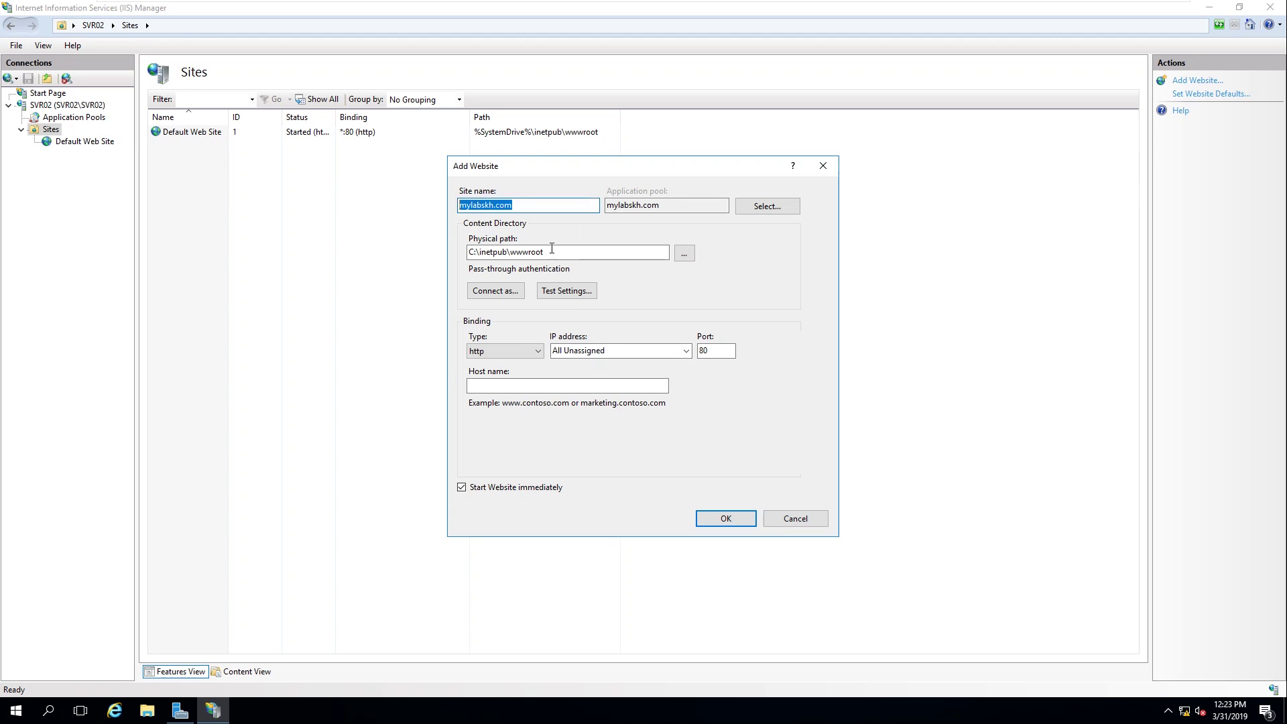
key(ctrl+c)
click(516, 385)
key(ctrl+v)
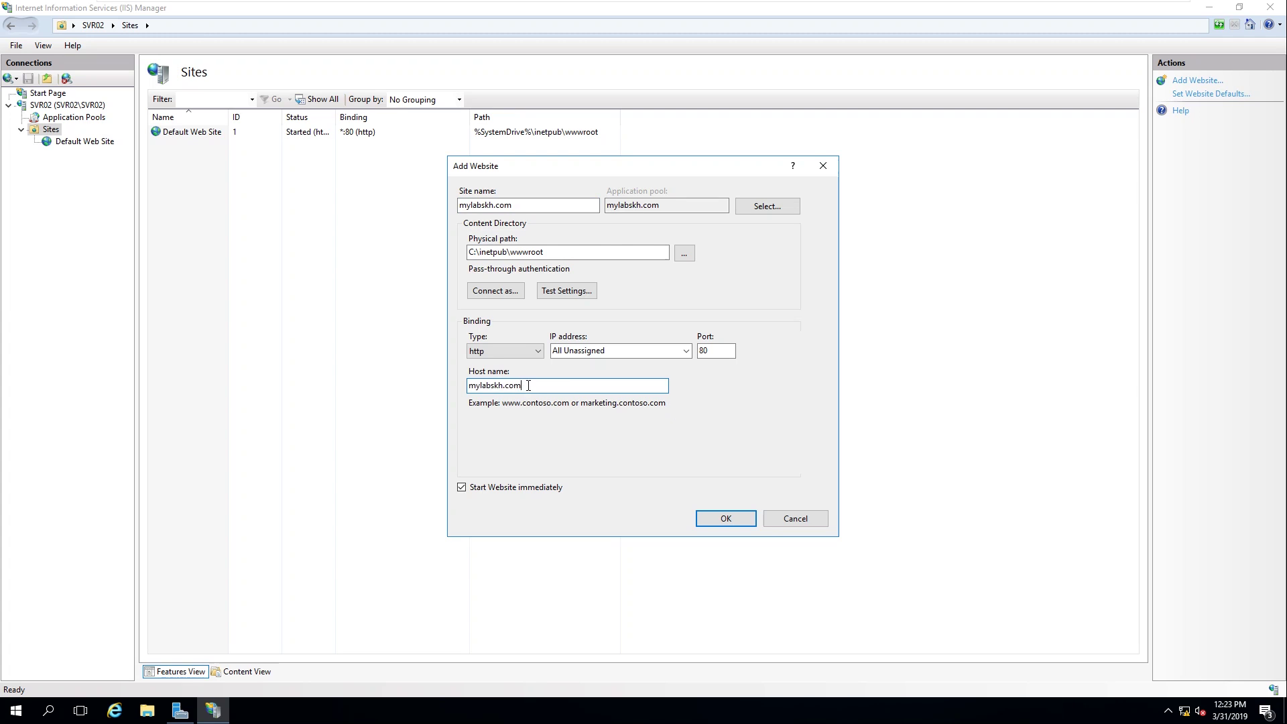
click(736, 518)
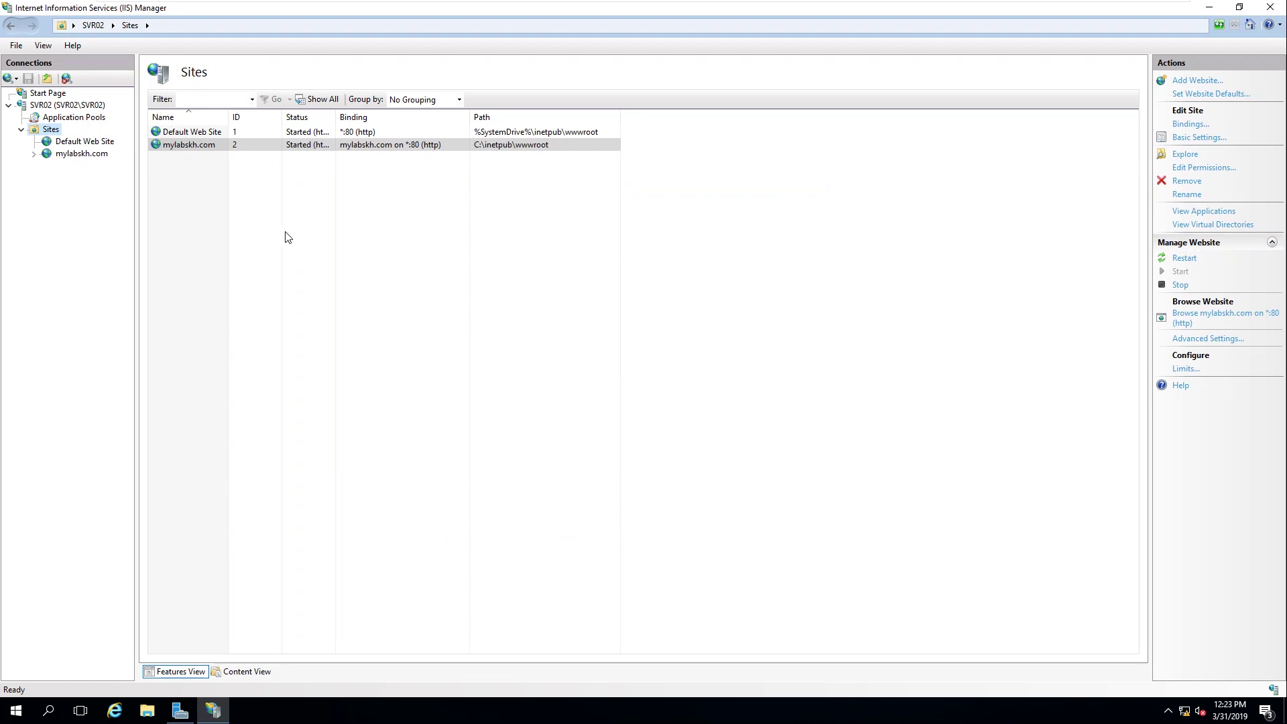
Open the features home page of the new mylabskh.com site
click(171, 148)
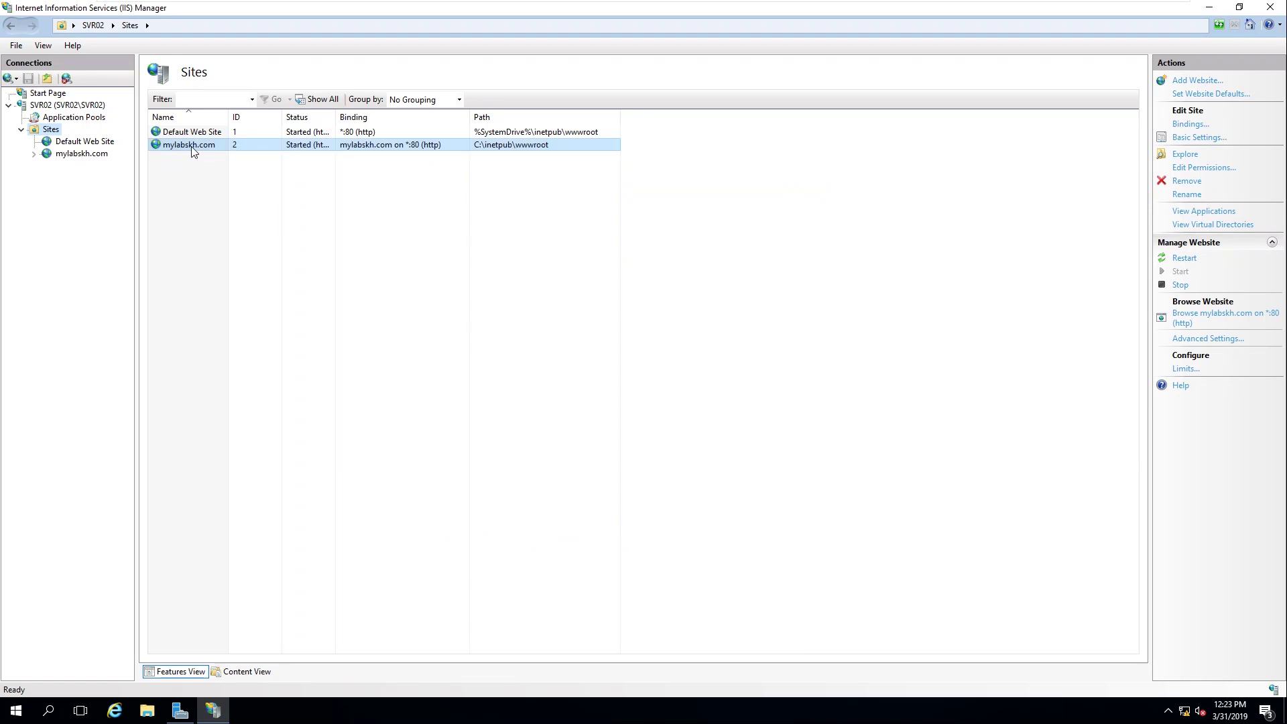
click(82, 157)
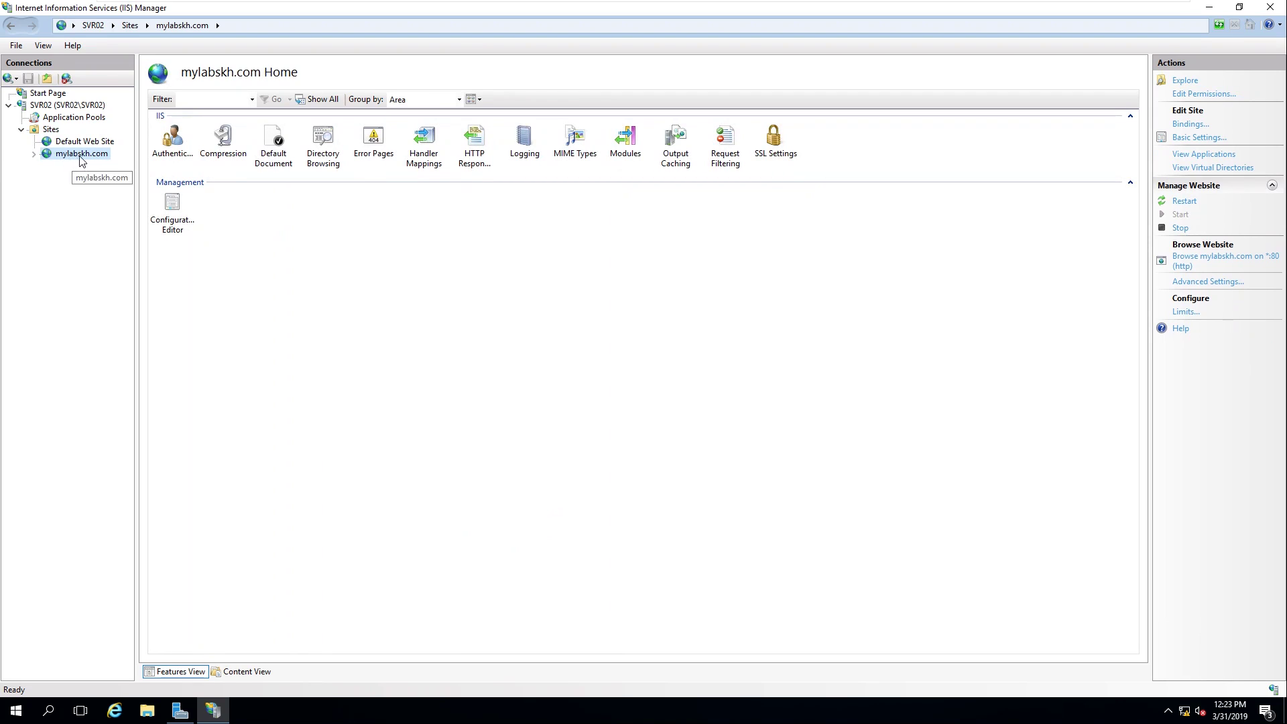
click(513, 272)
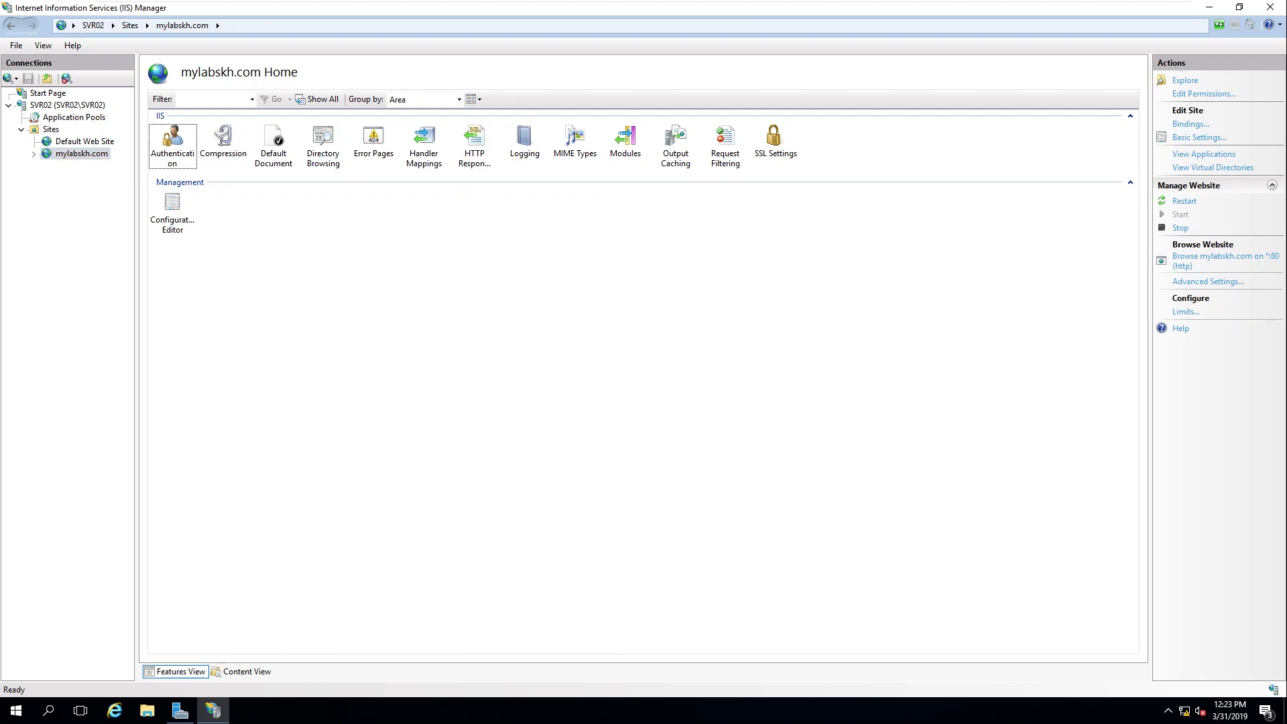
Explore the mylabskh.com site's content folder from IIS Manager to check it, then close the folder and minimize IIS Manager
click(1185, 80)
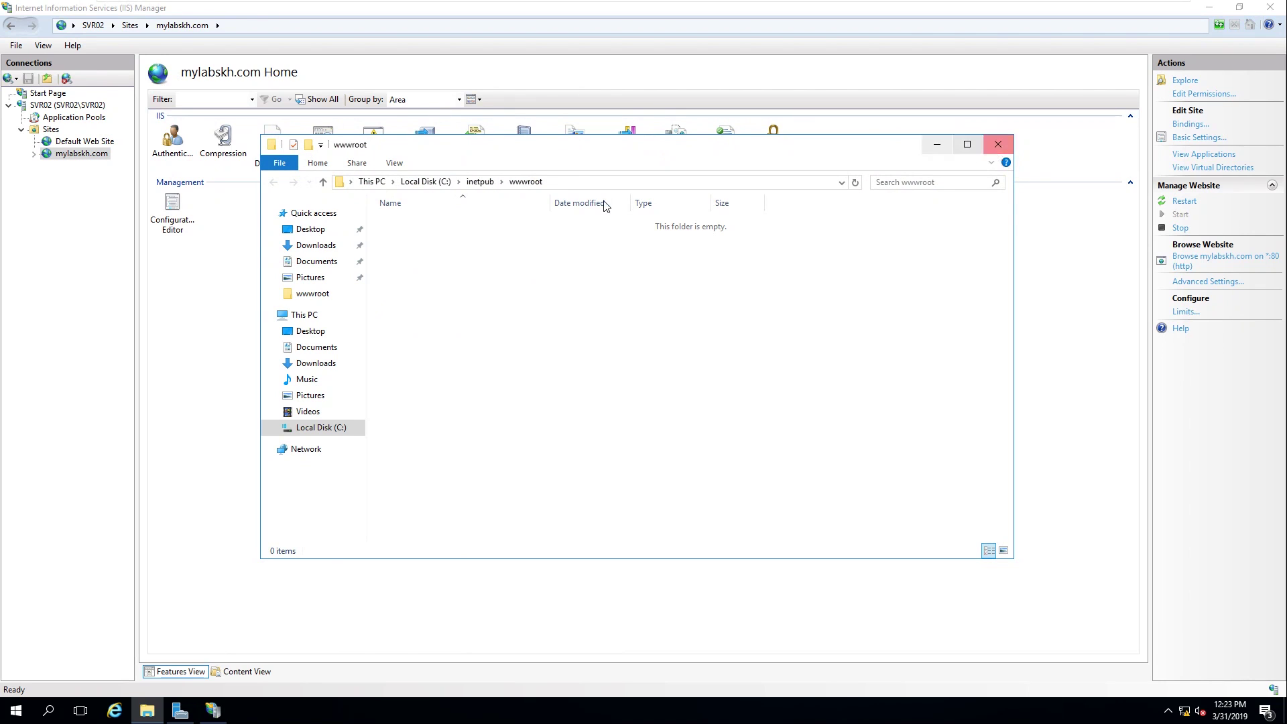
click(997, 145)
click(1211, 14)
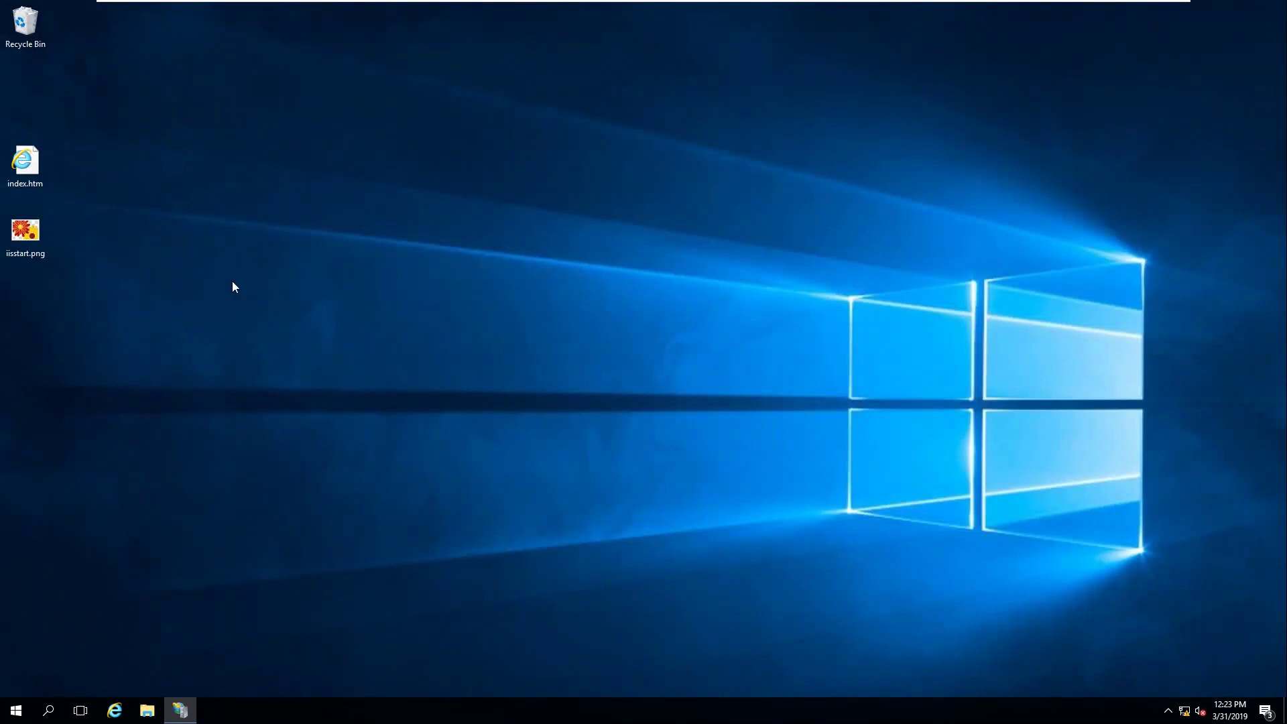
Open the desktop file index.htm in Notepad to examine its HTML source, then close it and keep the file at its original desktop spot
right_click(217, 223)
click(251, 257)
drag(30, 166, 253, 211)
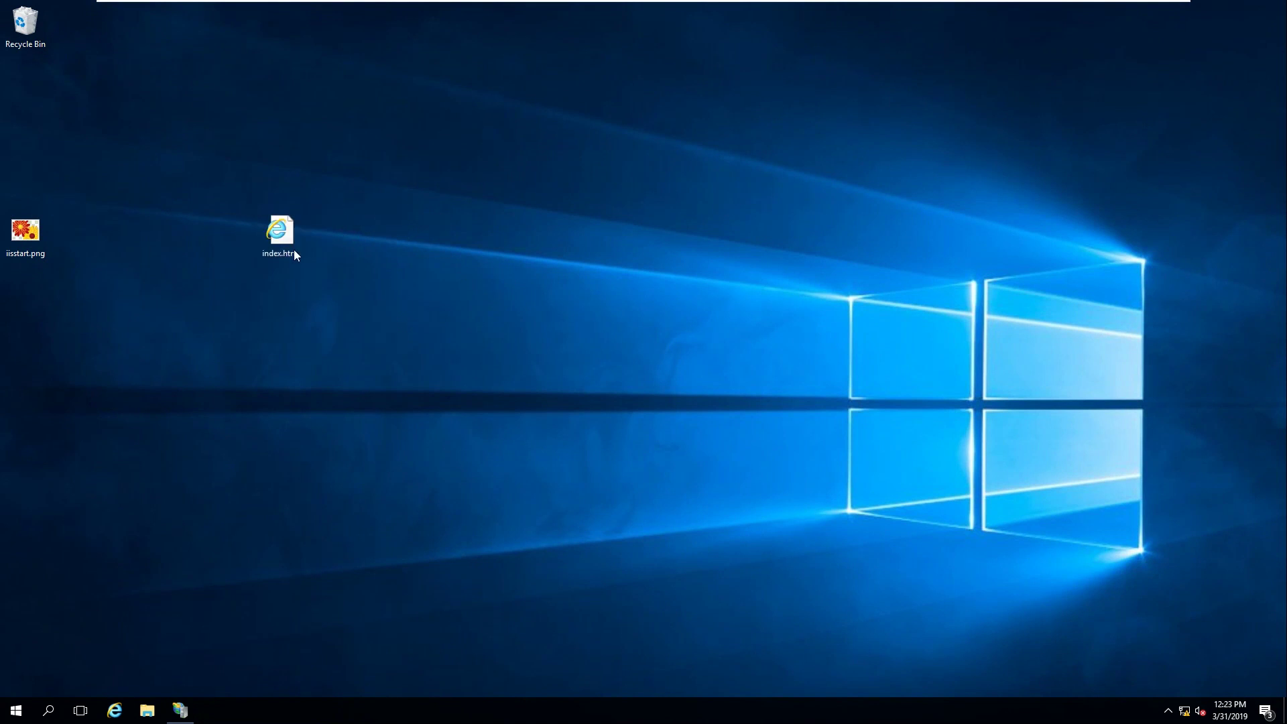
right_click(281, 232)
mouse_move(379, 288)
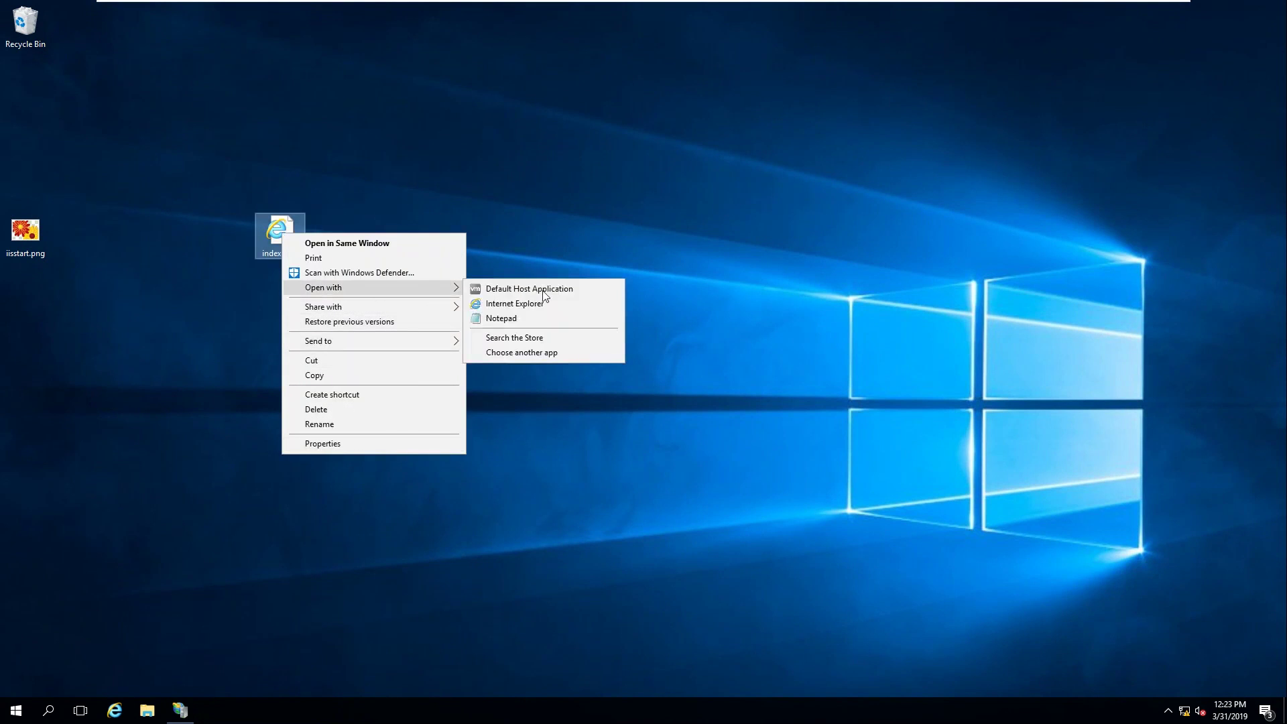
click(496, 312)
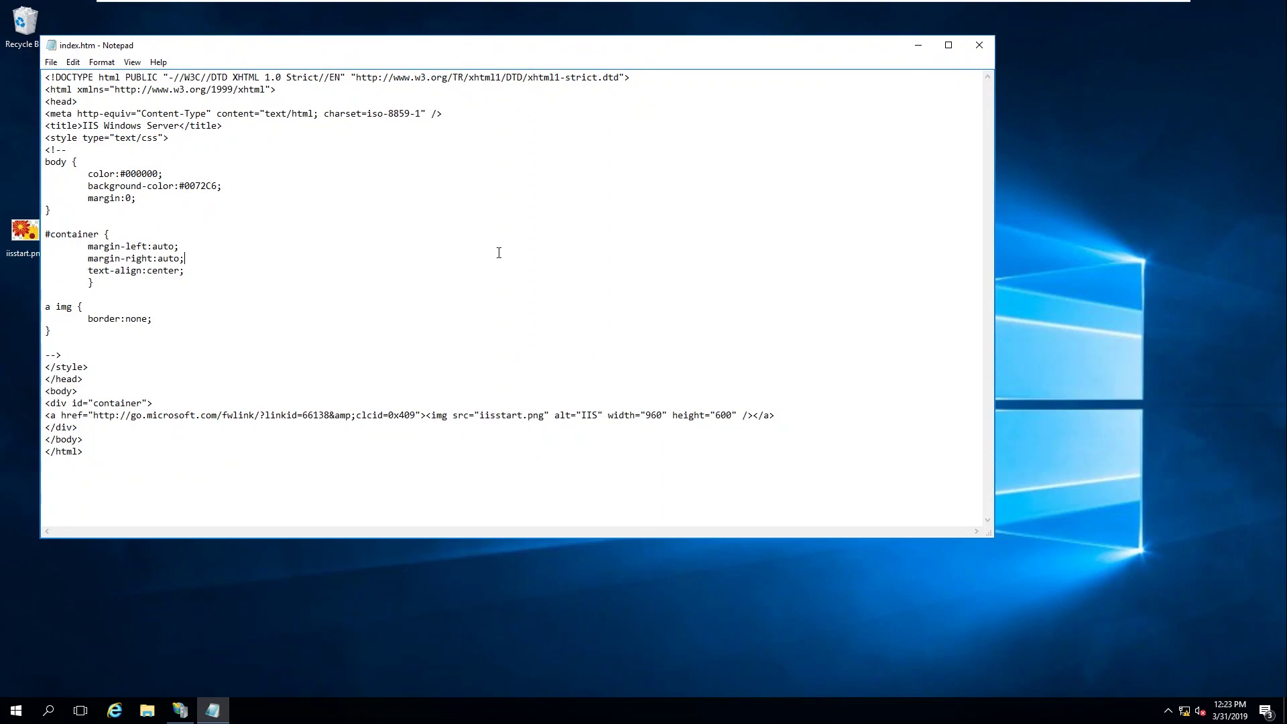
click(979, 45)
click(282, 232)
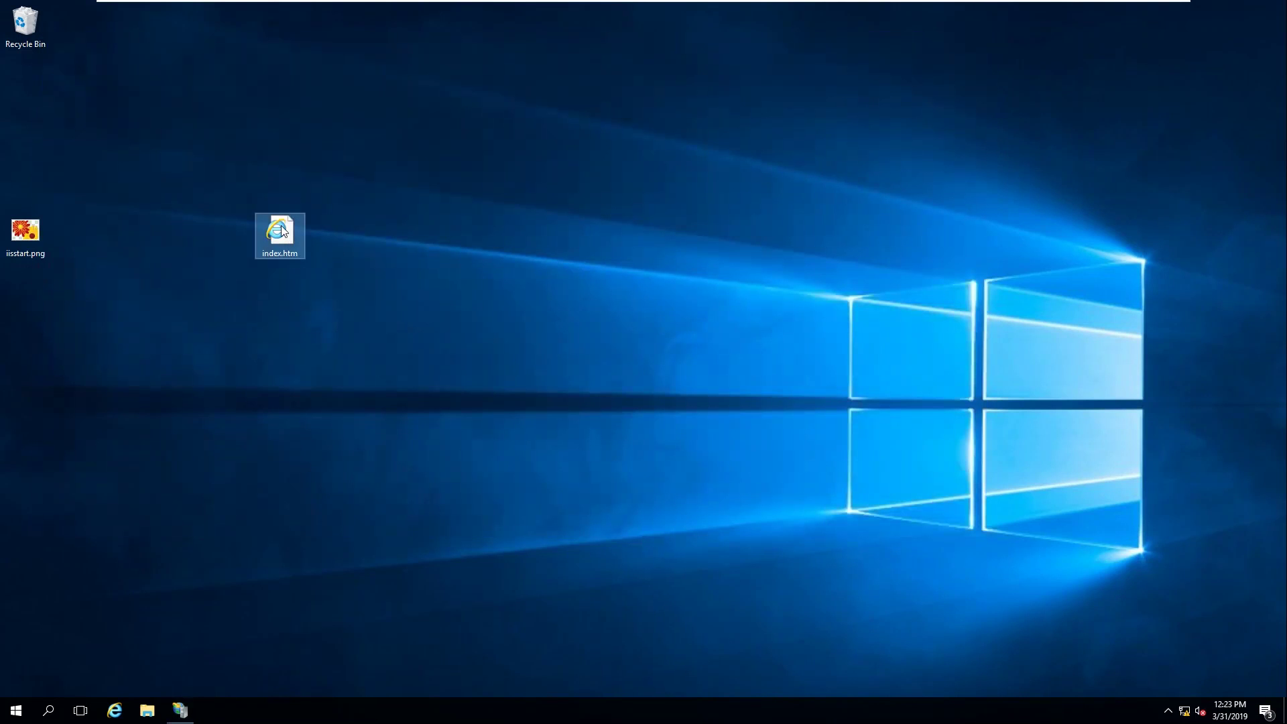
right_click(282, 232)
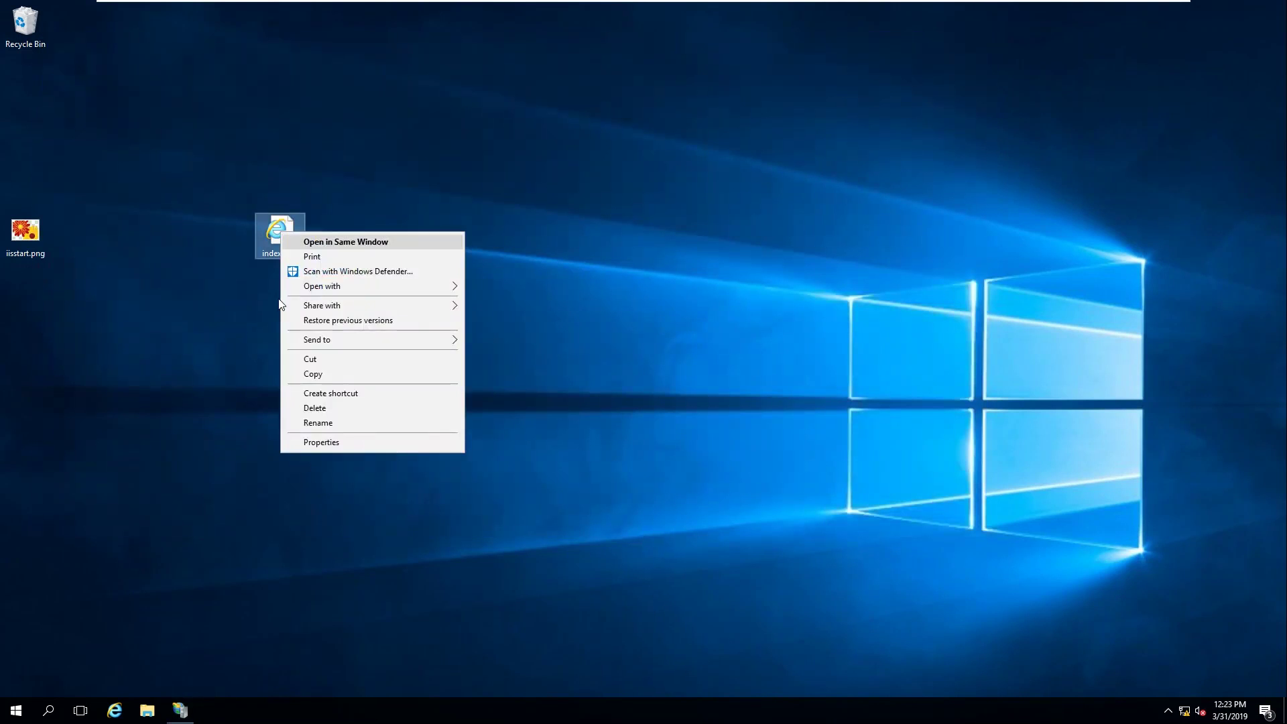
click(275, 226)
drag(275, 226, 28, 163)
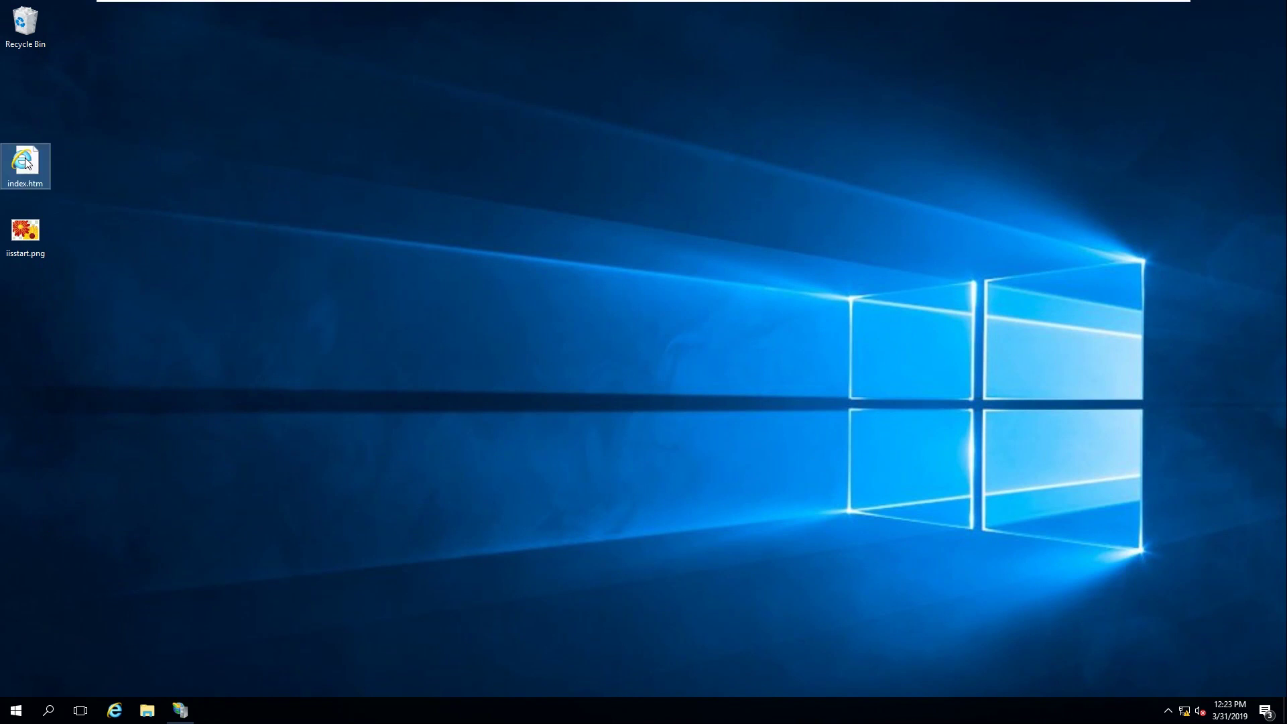
Duplicate index.htm on the desktop and move the copy away from the other icons
key(ctrl+c)
key(ctrl+v)
drag(27, 101, 459, 271)
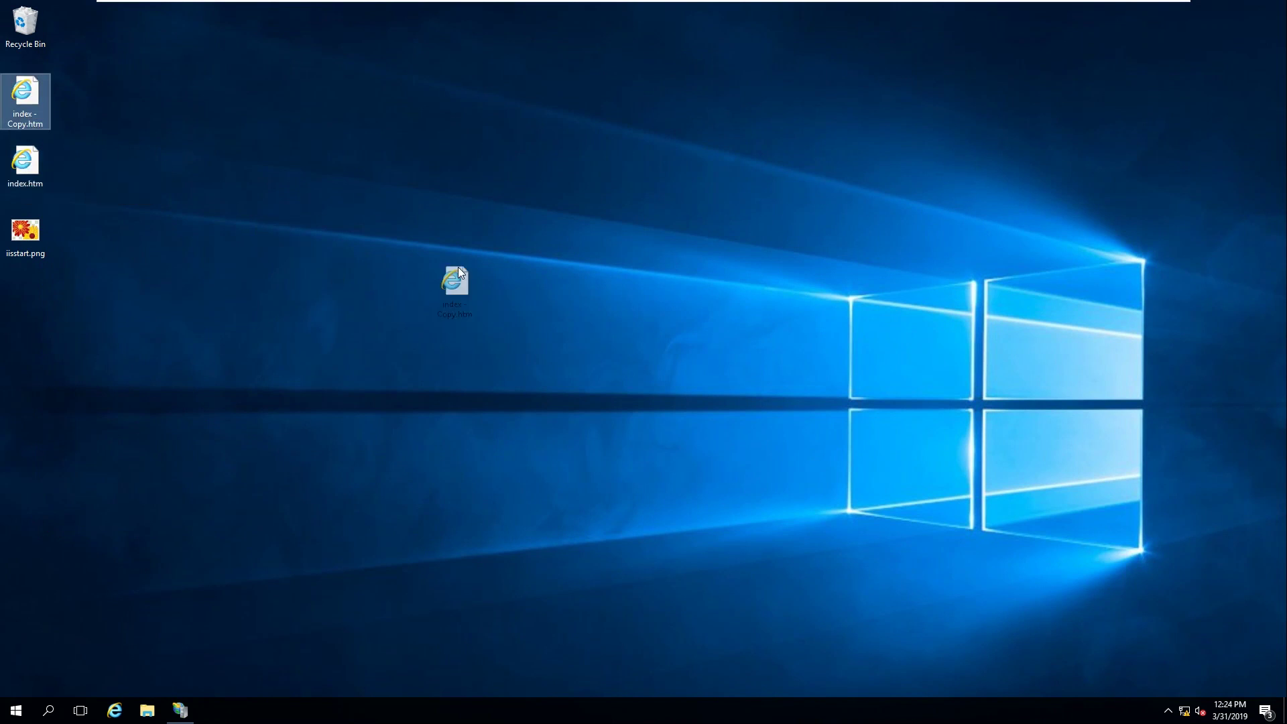
drag(420, 163, 429, 162)
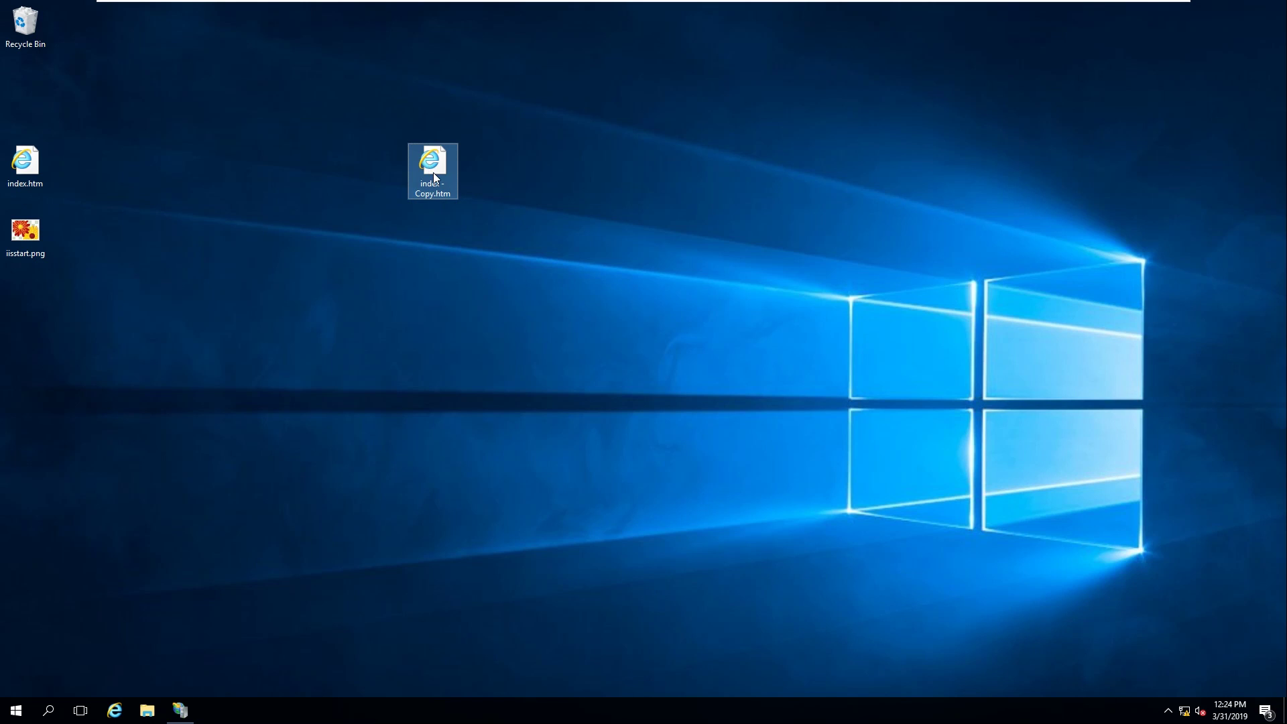
Rename the original index.htm on the desktop as index1.htm
click(36, 173)
key(F2)
click(42, 184)
text(1)
key(Return)
Rename the duplicated file "index - Copy.htm" as index.htm
click(440, 175)
key(F2)
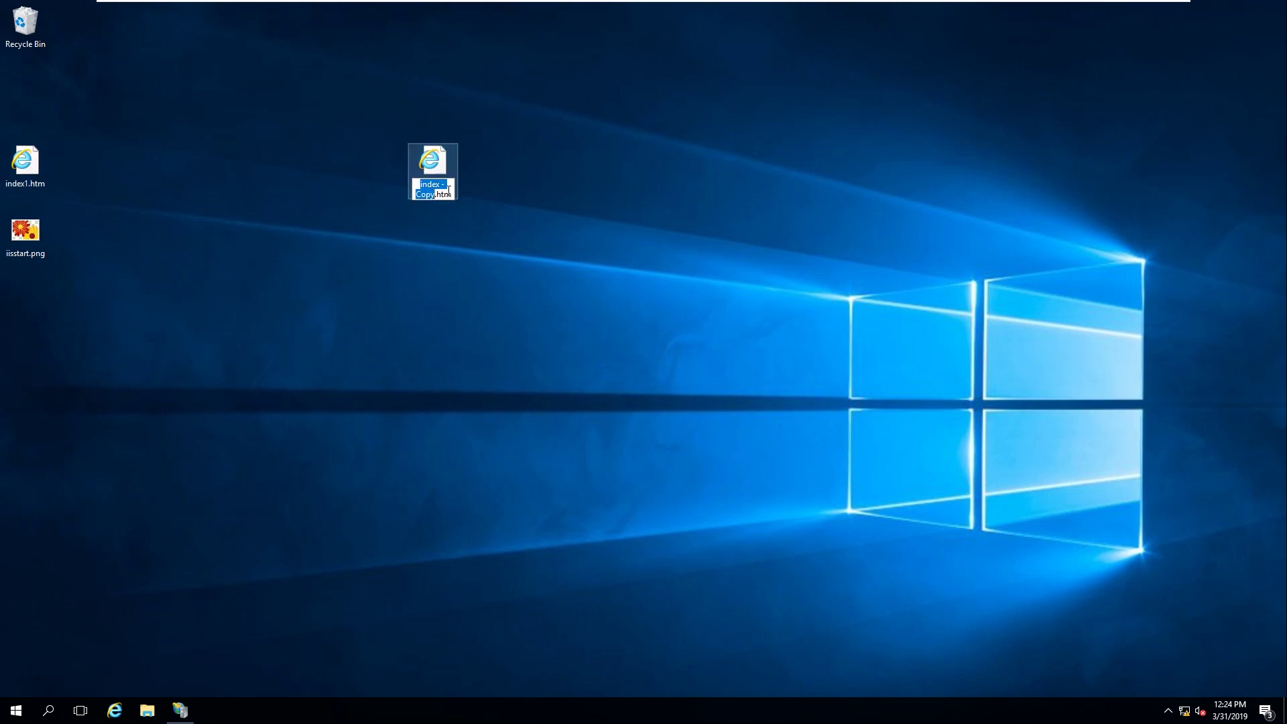
click(435, 195)
key(BackSpace)
key(BackSpace)
key(BackSpace)
key(BackSpace)
key(BackSpace)
key(BackSpace)
key(BackSpace)
key(BackSpace)
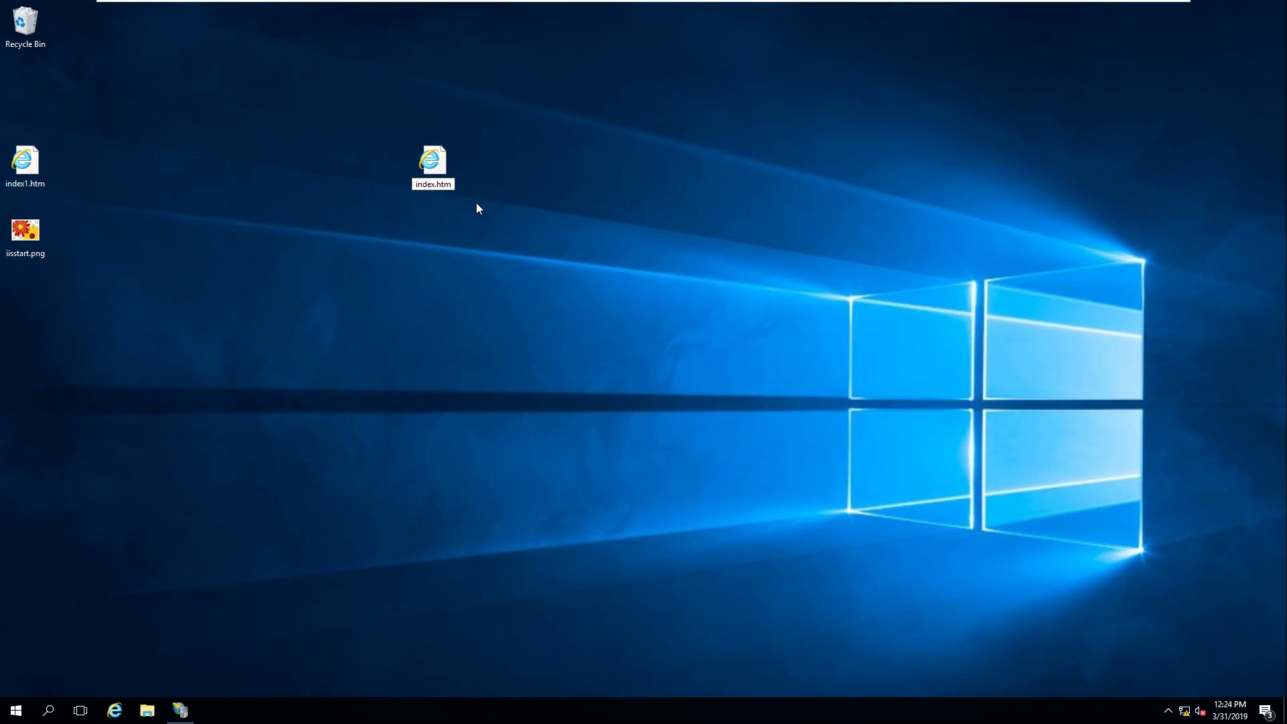
key(Return)
Open the new index.htm in Notepad and delete all of its HTML code
right_click(431, 165)
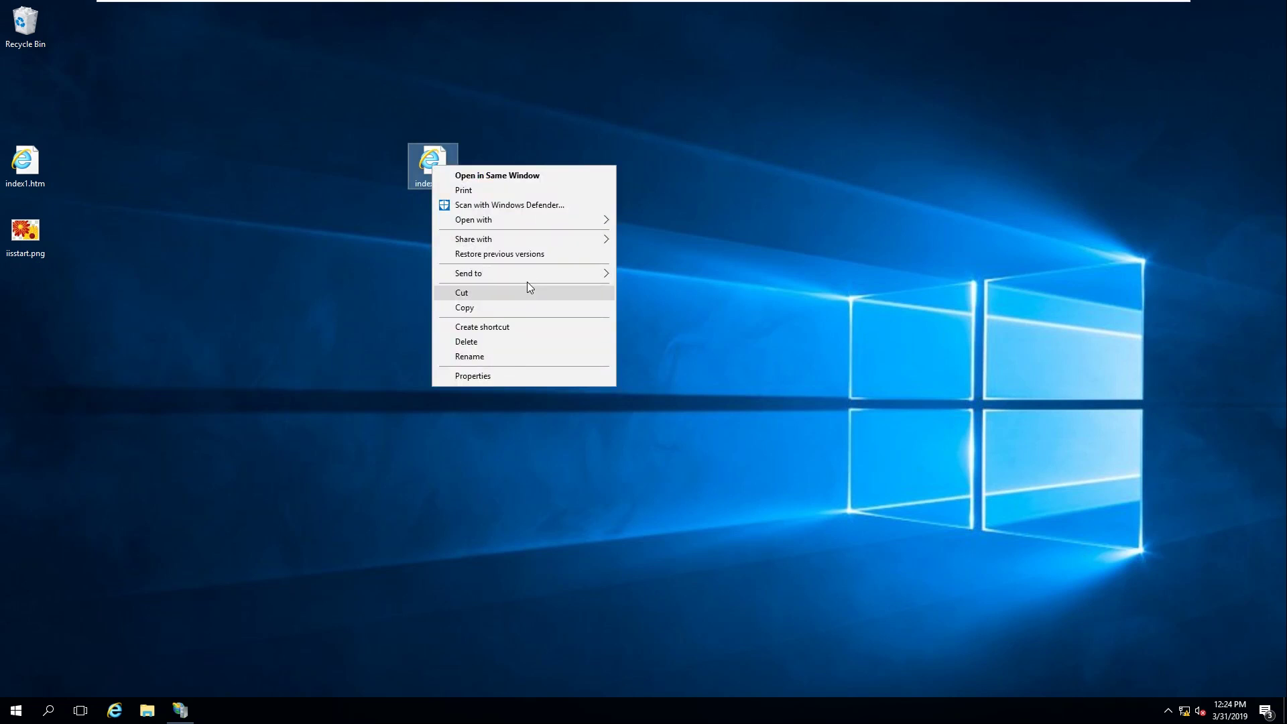
mouse_move(549, 219)
click(670, 252)
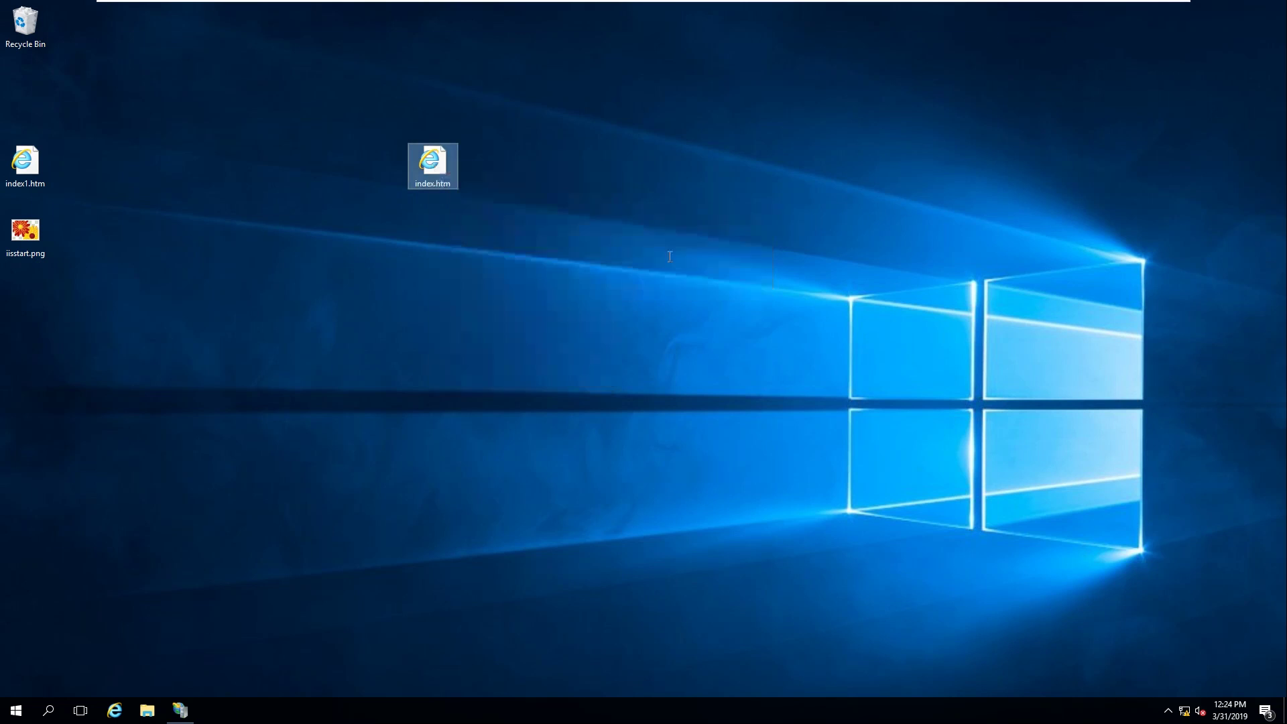
key(Delete)
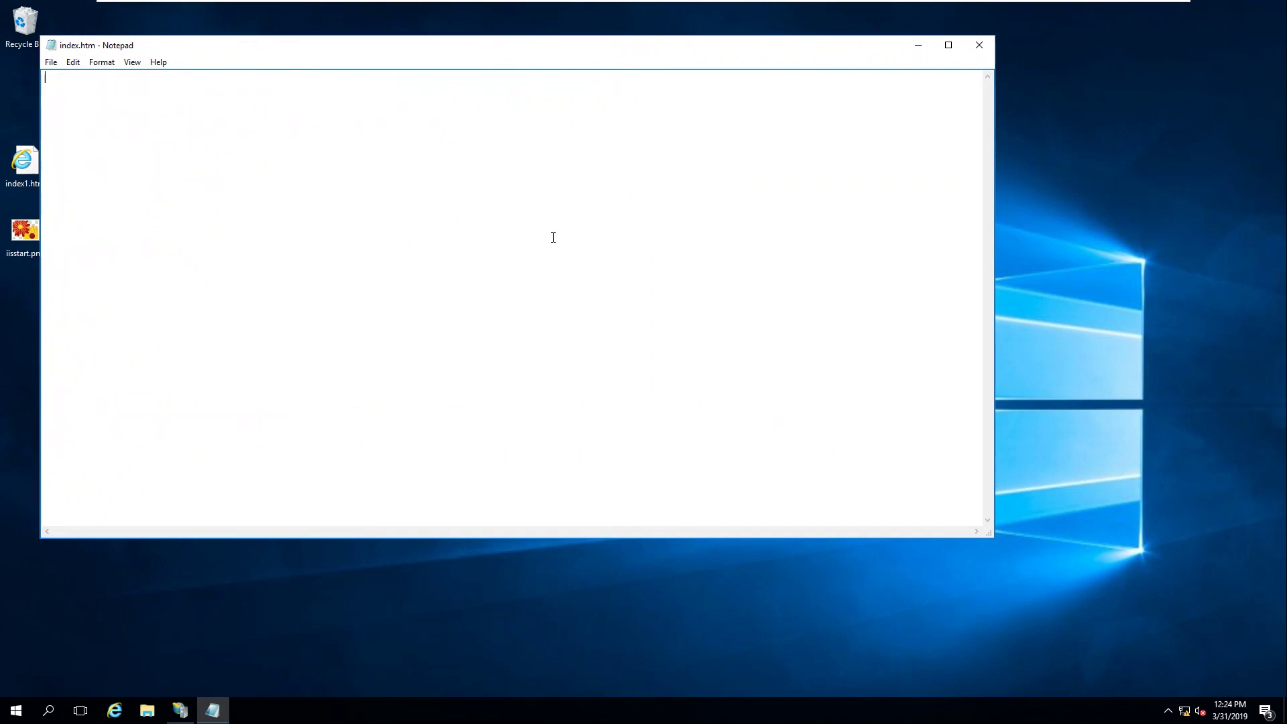
Enter "Hello my labskh.com!" as the only content of index.htm and move the Notepad window clear of the desktop icons
text(Hek)
key(BackSpace)
text(l)
key(BackSpace)
text(lo my)
key(BackSpace)
key(BackSpace)
key(BackSpace)
text(bs)
text(kh)
drag(160, 79, 35, 79)
drag(164, 49, 223, 56)
Empty the Recycle Bin on the desktop and confirm the permanent deletion
right_click(29, 30)
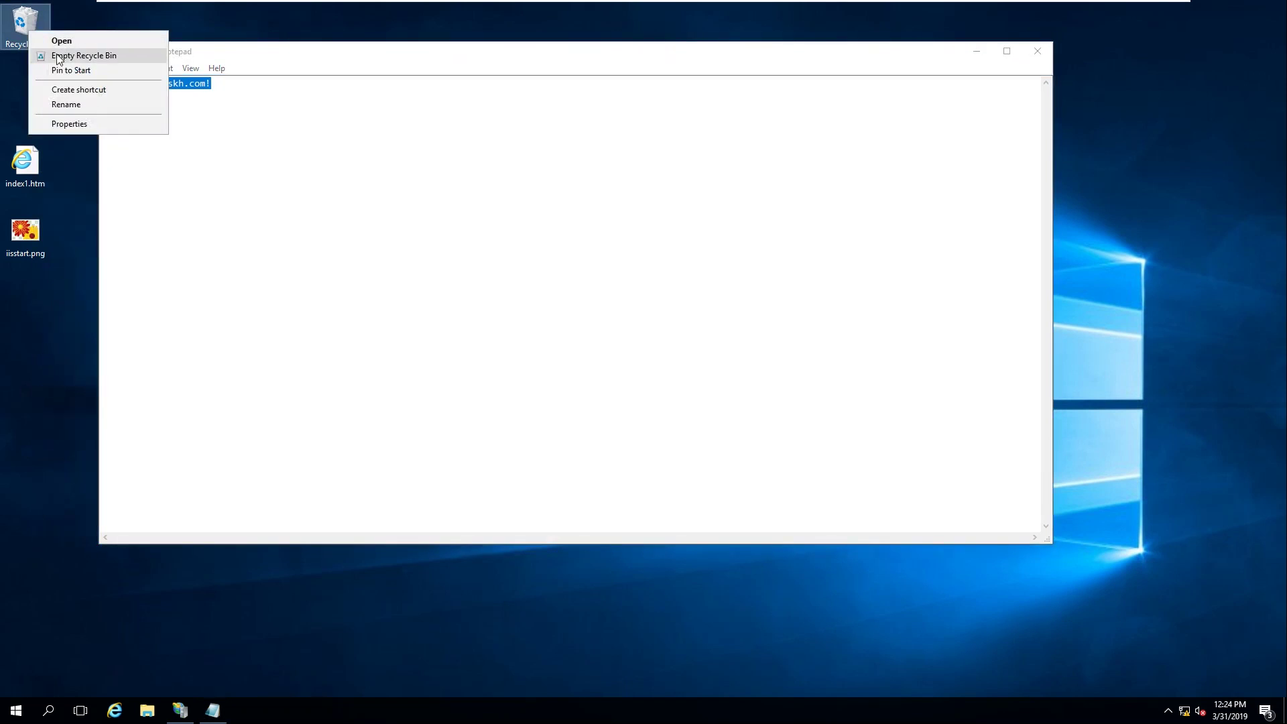
click(74, 54)
click(677, 367)
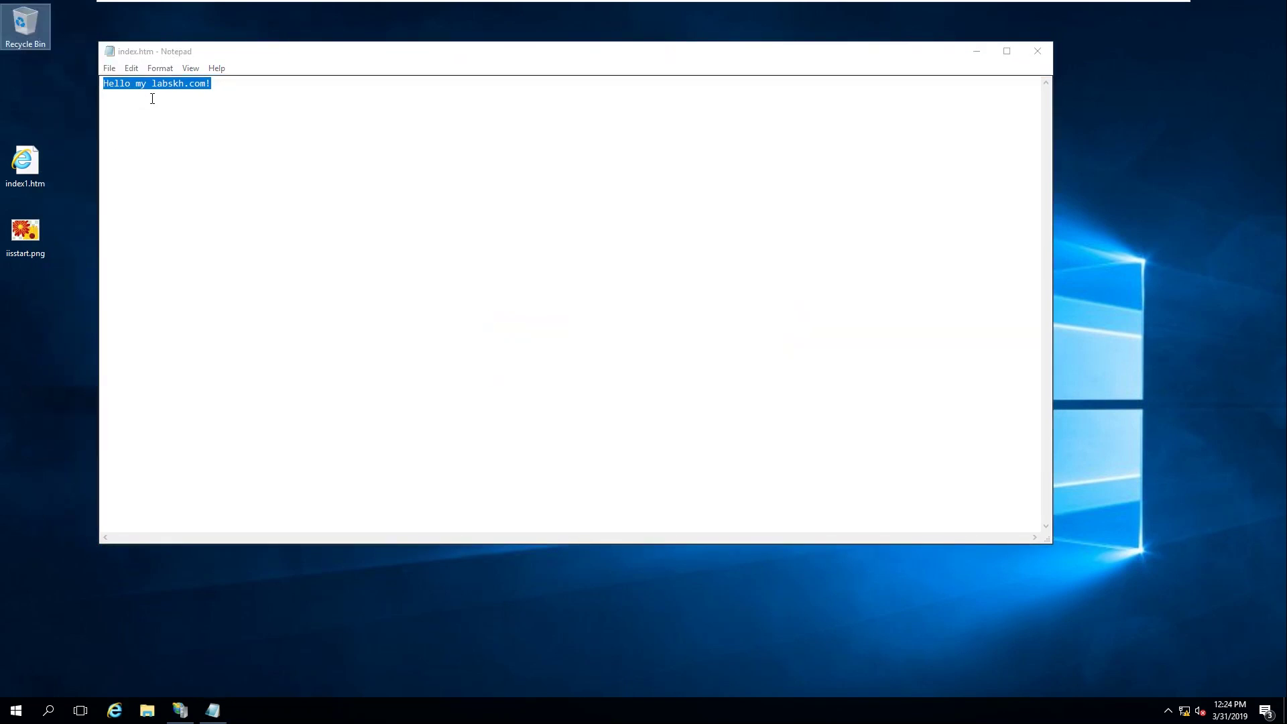
Save and close the edited index.htm in Notepad
click(150, 95)
drag(266, 88, 82, 75)
click(194, 97)
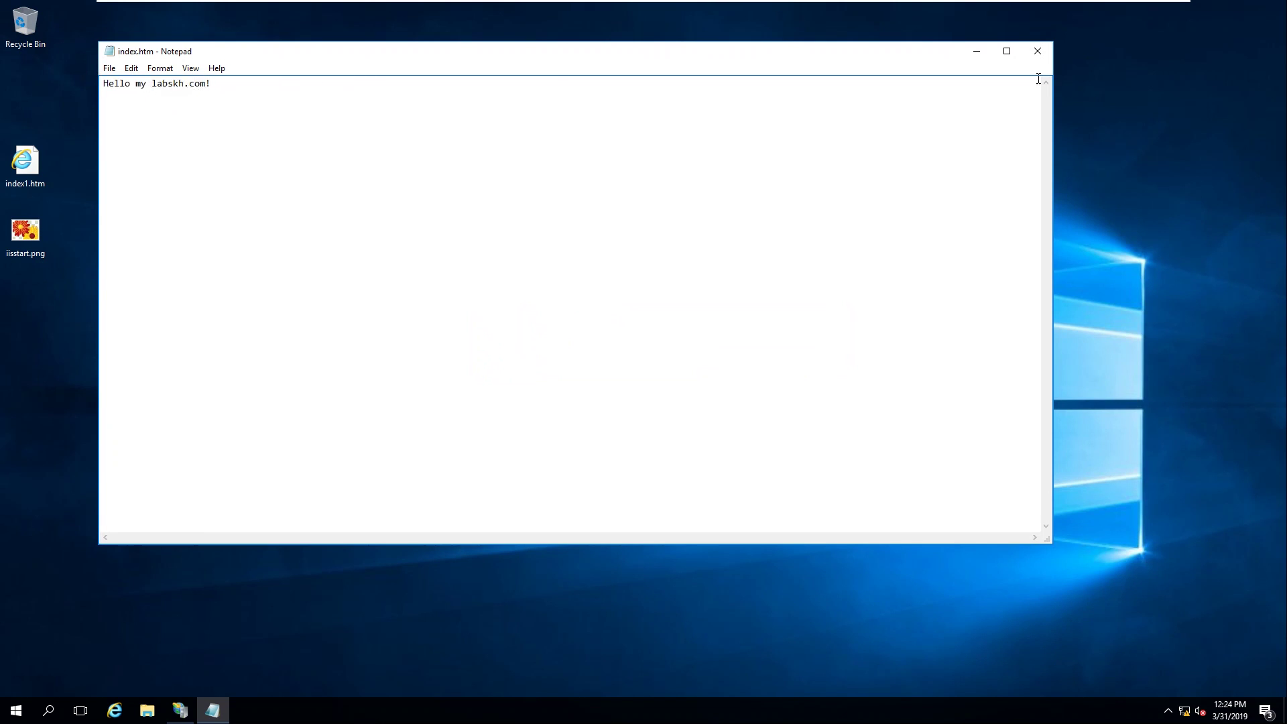
click(1037, 52)
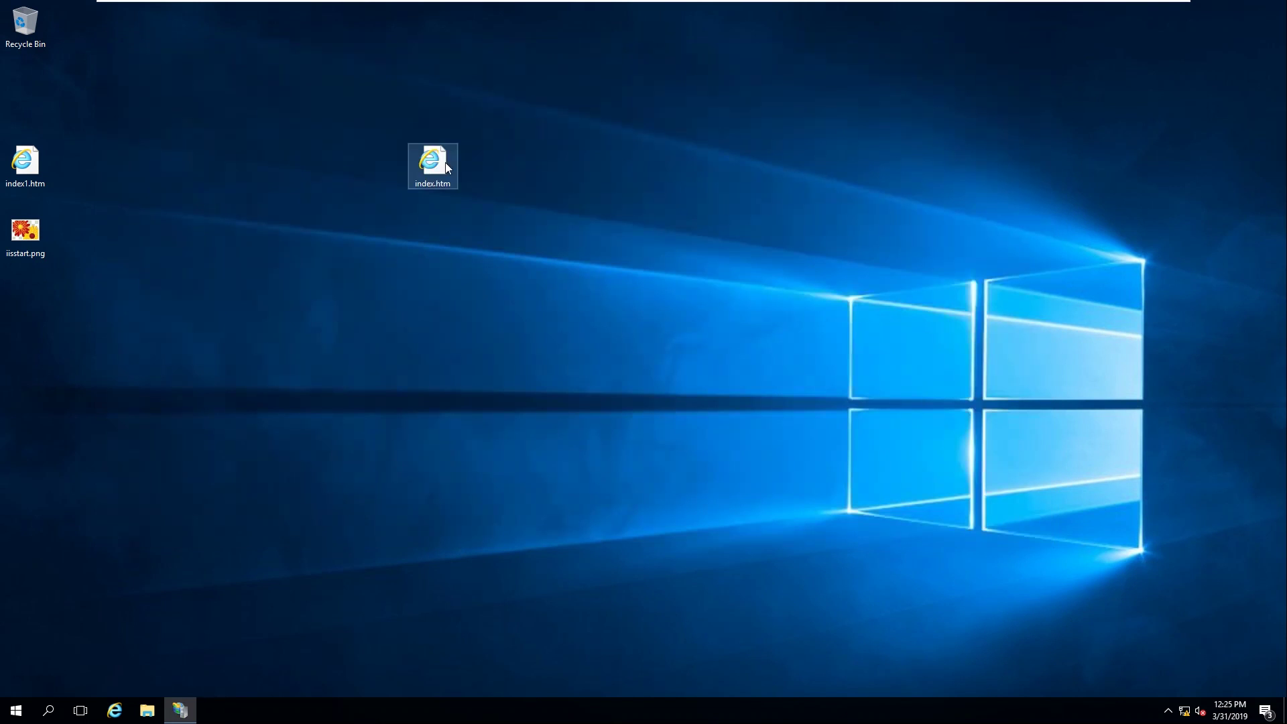
Rename the edited index.htm as index.html, accepting the file extension change
key(F2)
key(End)
text(l)
key(Return)
click(698, 360)
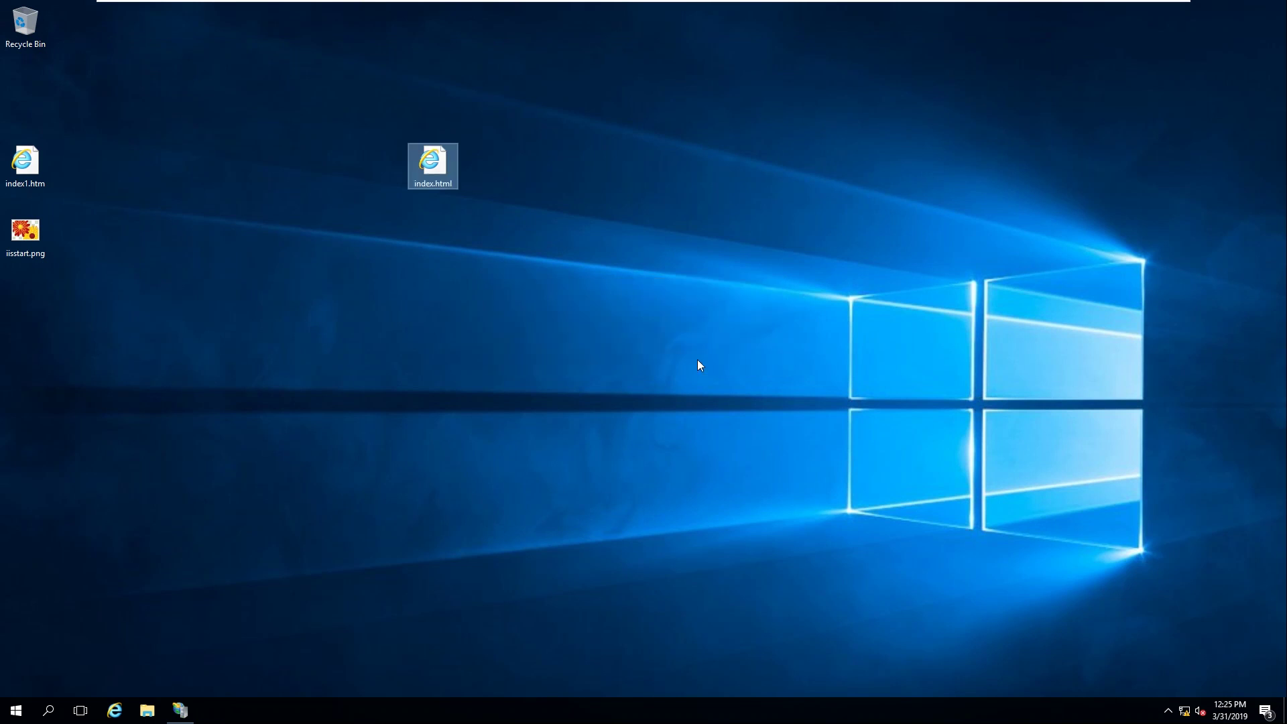
Copy index.html from the desktop into C:\inetpub\wwwroot with administrator permission, then close the folder window
right_click(448, 183)
click(501, 299)
click(153, 709)
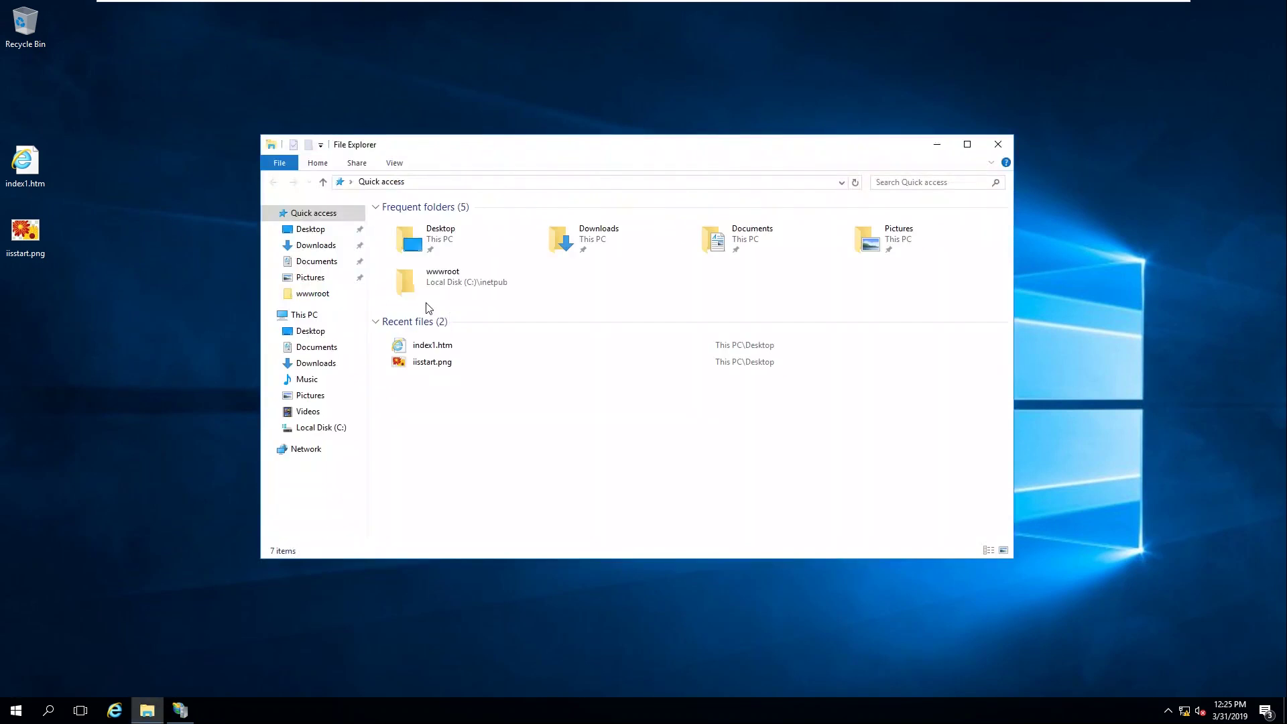
click(323, 427)
double_click(429, 224)
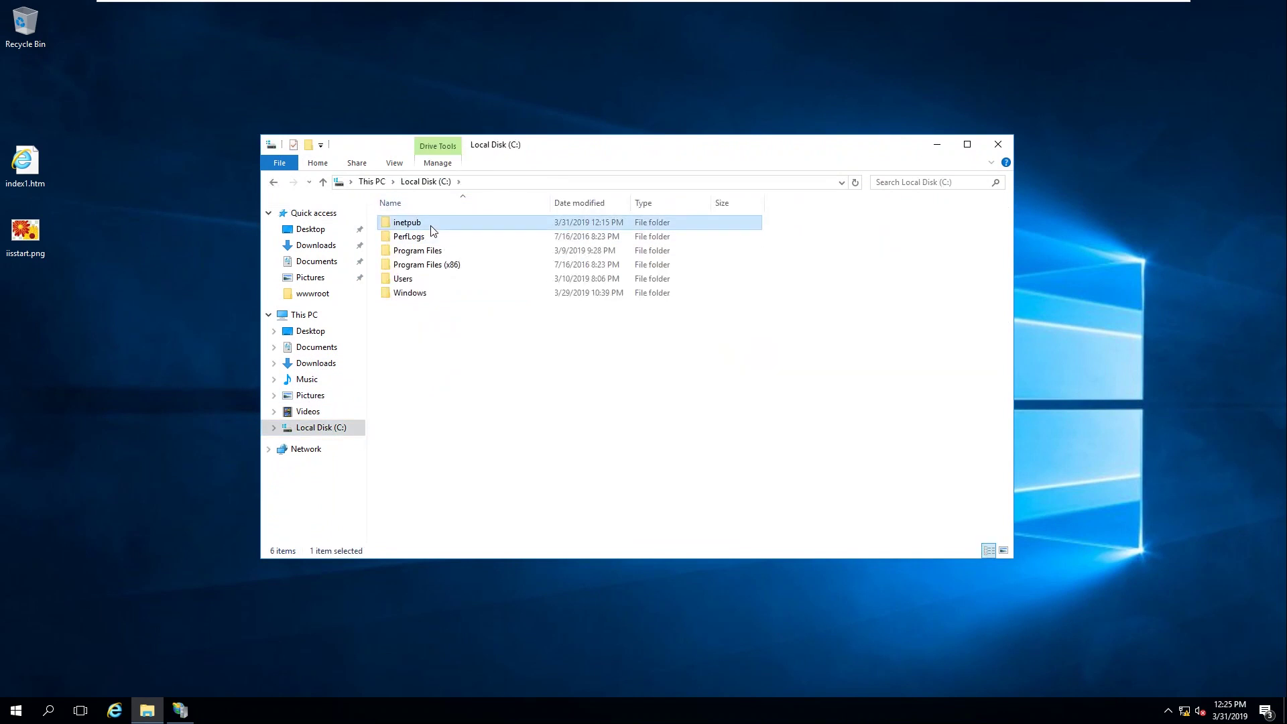
double_click(425, 281)
right_click(438, 231)
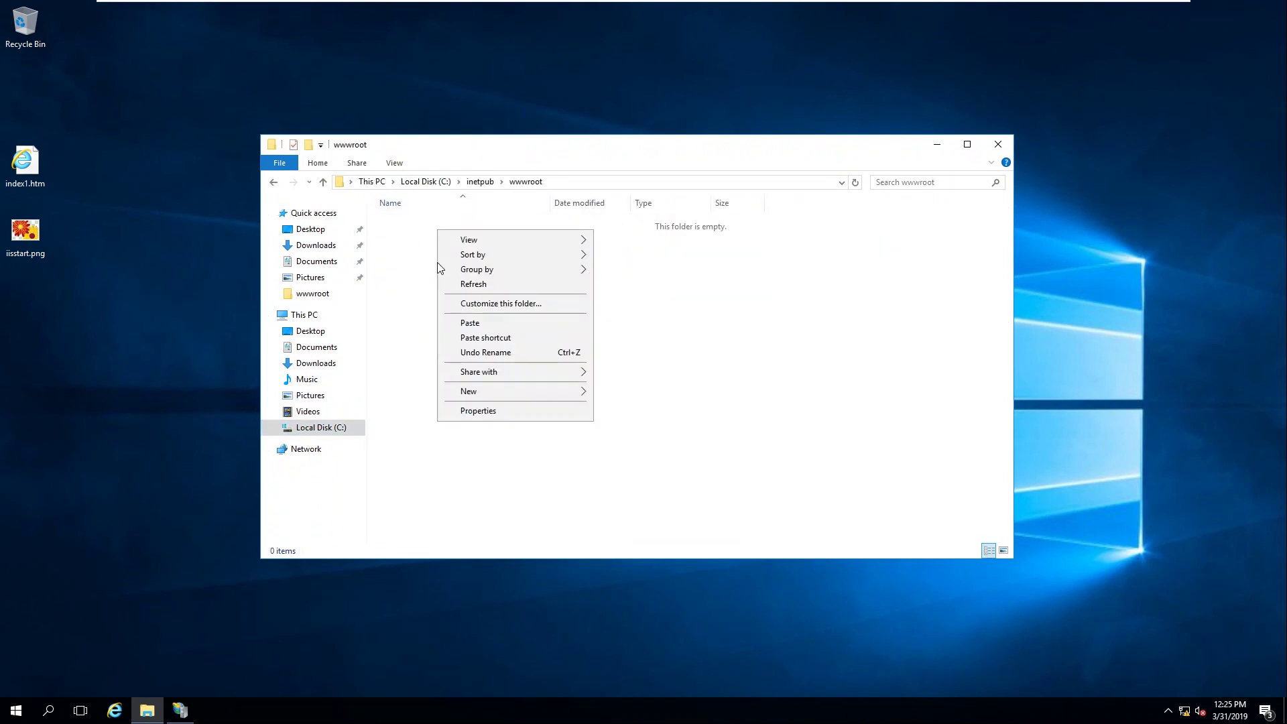
click(470, 323)
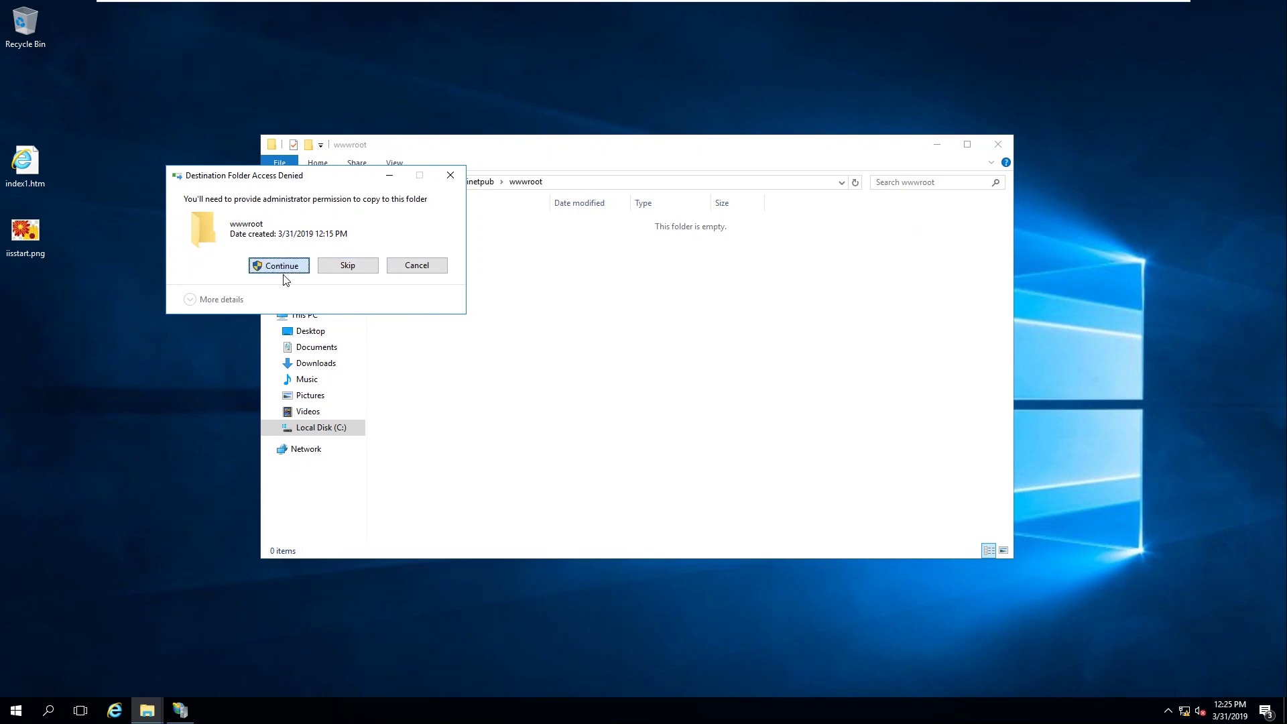
click(281, 266)
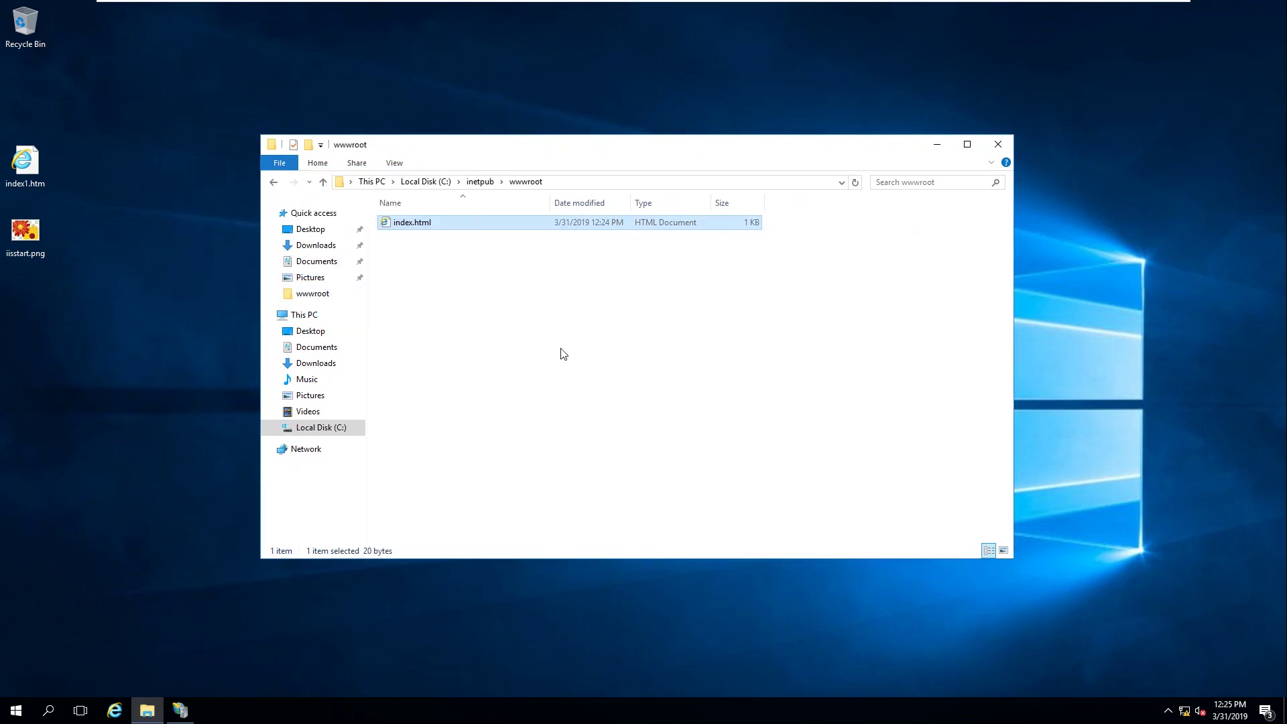
right_click(161, 133)
click(188, 167)
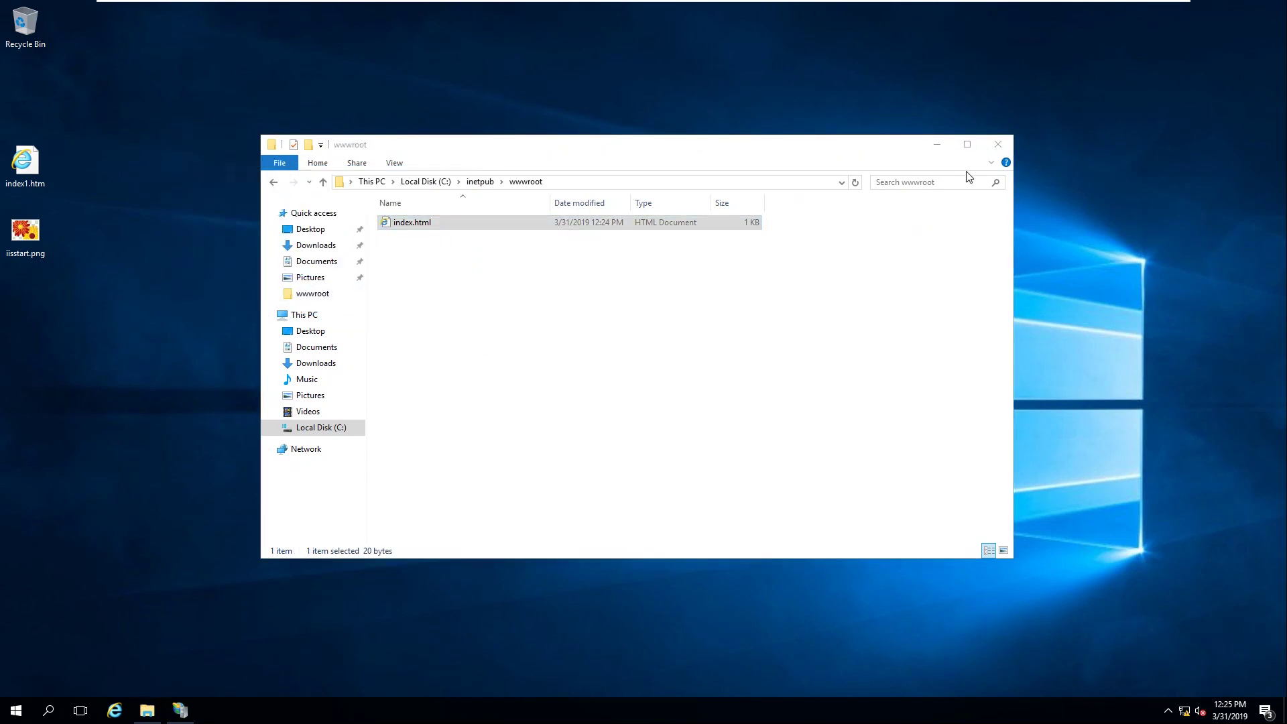
click(997, 144)
right_click(392, 129)
click(416, 171)
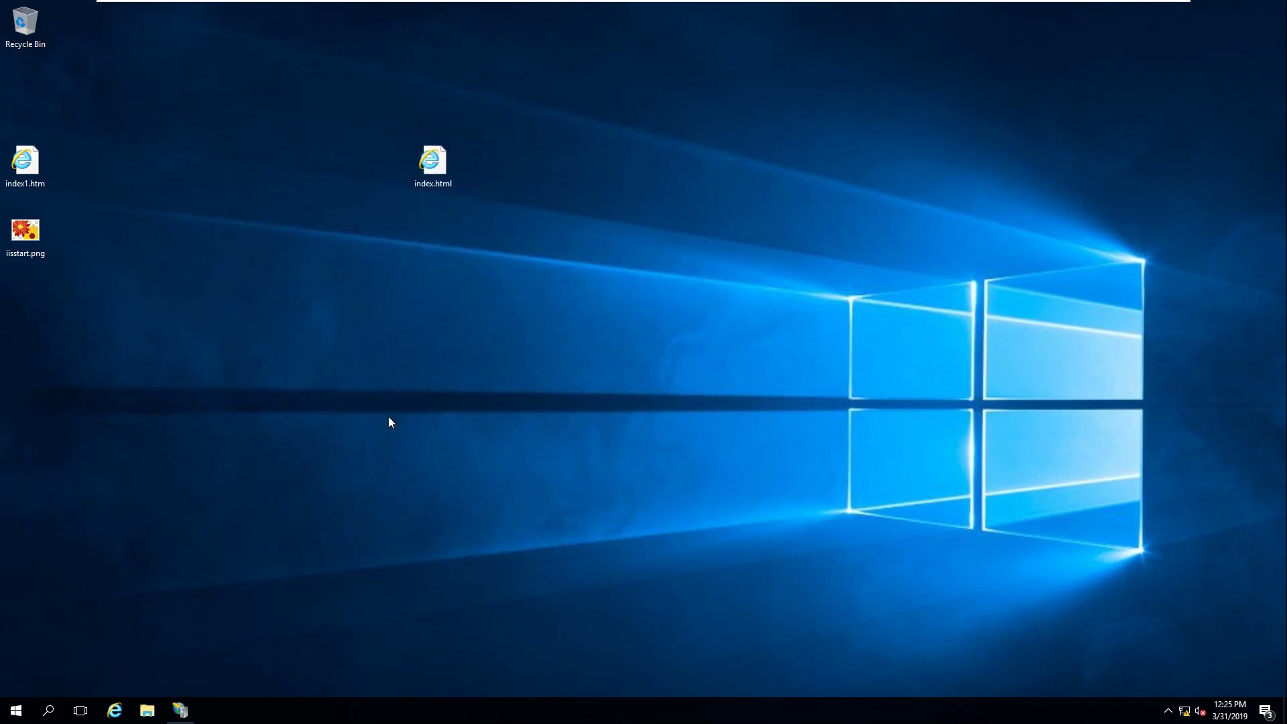
right_click(235, 109)
click(255, 151)
mouse_move(588, 4)
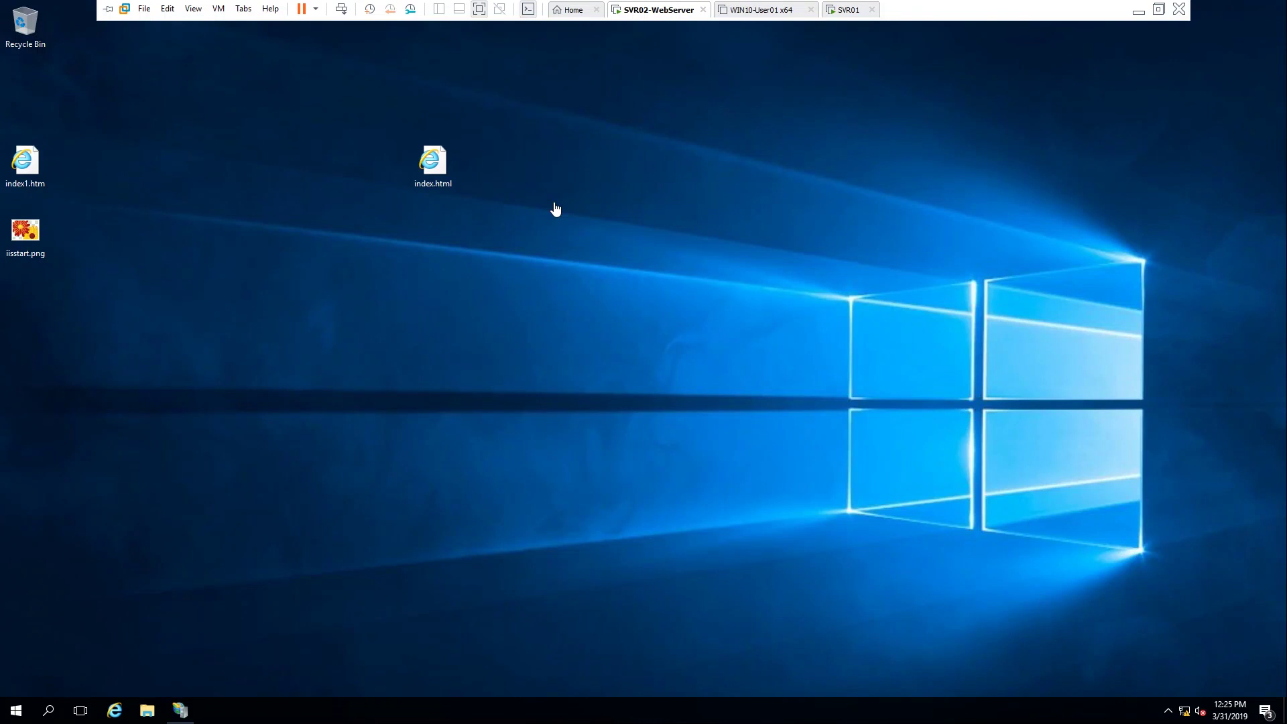
right_click(515, 141)
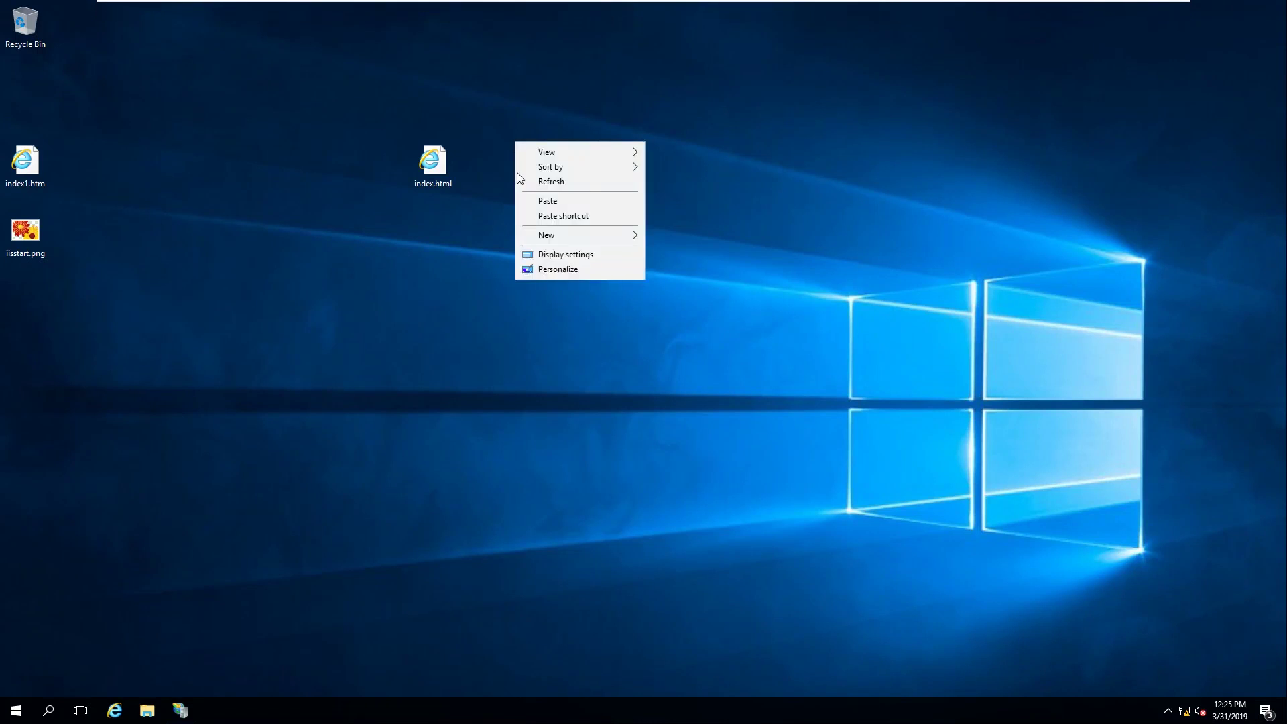
click(533, 178)
Refresh the mylabskh.com site in IIS Manager, then minimize IIS Manager
click(180, 710)
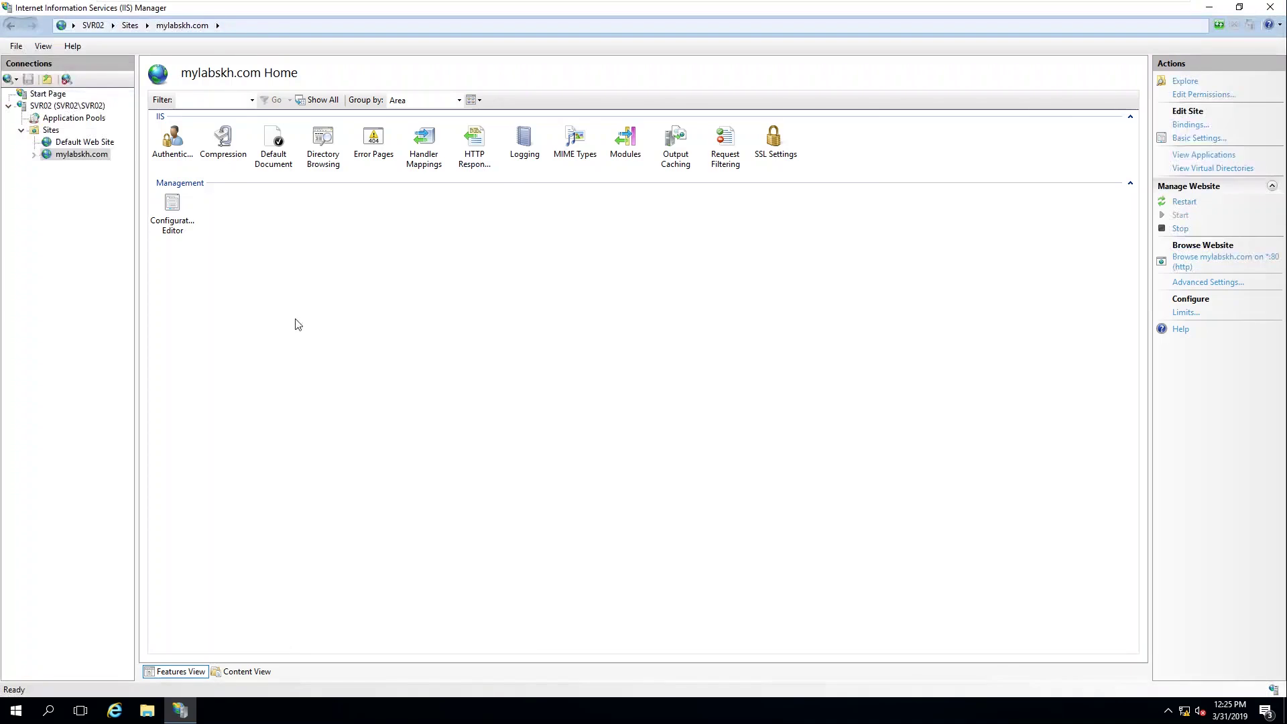
right_click(89, 158)
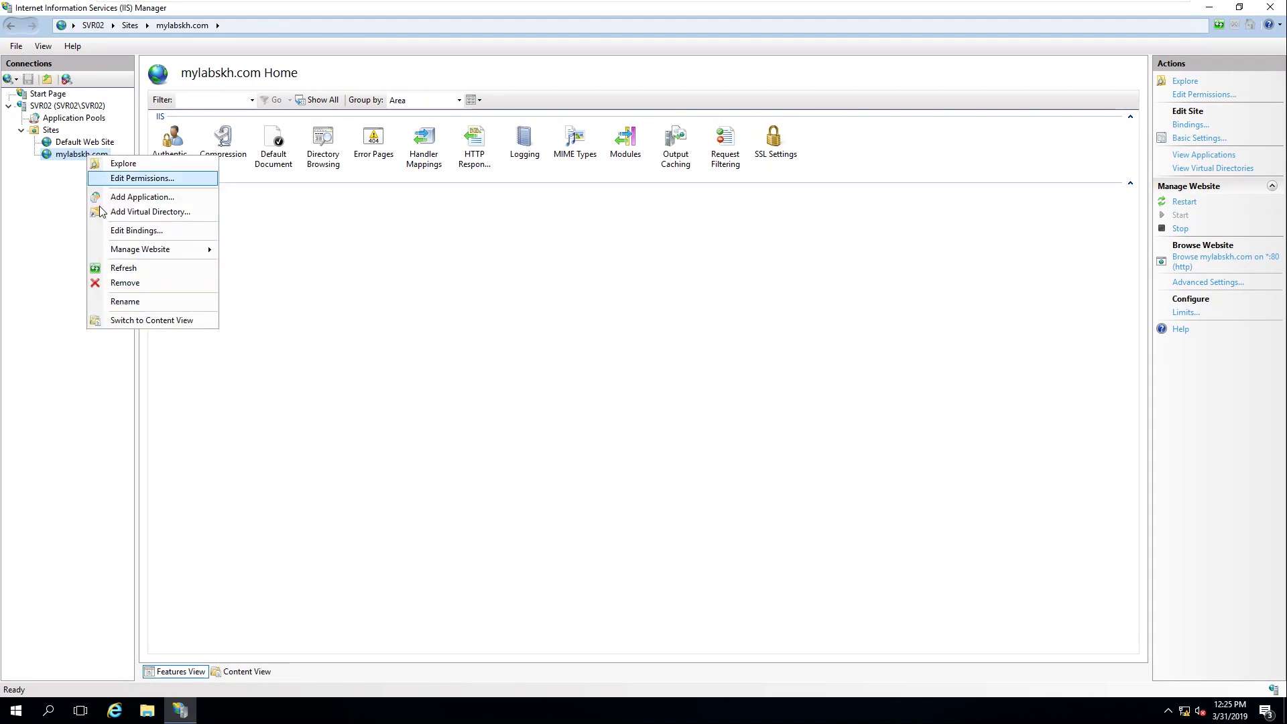
click(110, 269)
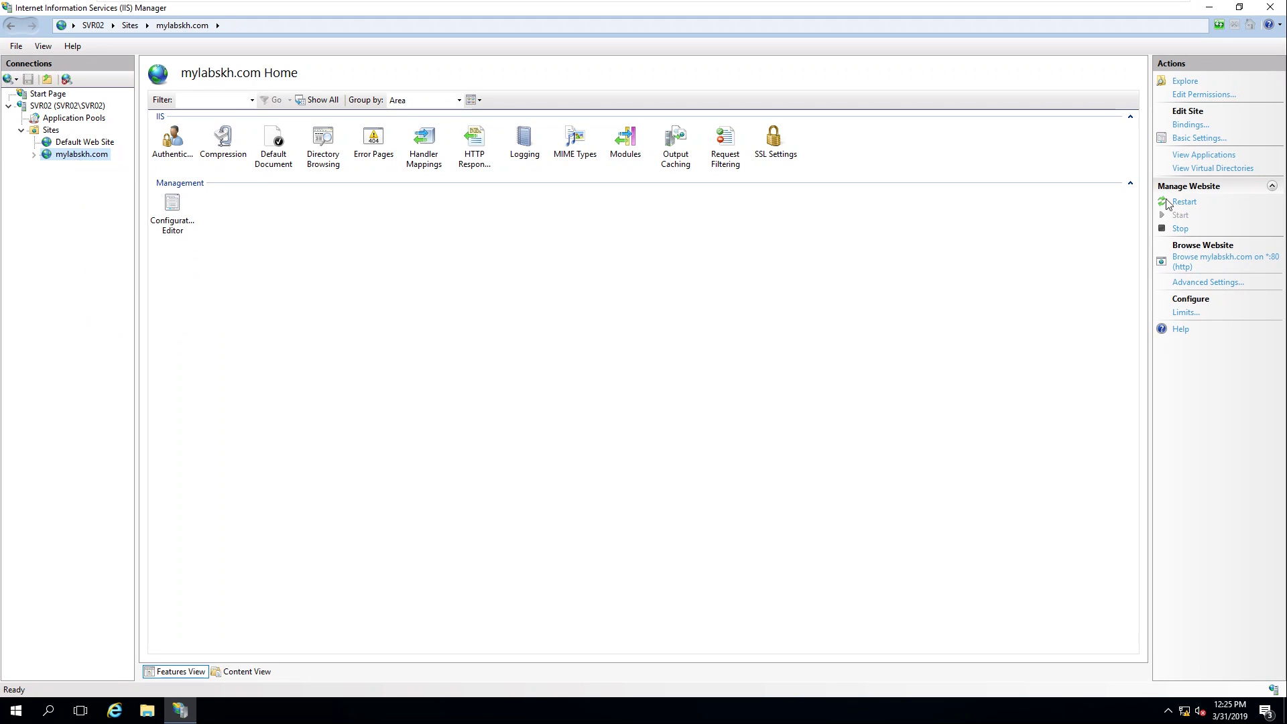
click(1209, 8)
Switch to SVR01 and start a new forward lookup zone as a primary zone stored in Active Directory, keeping the default replication scope
mouse_move(623, 1)
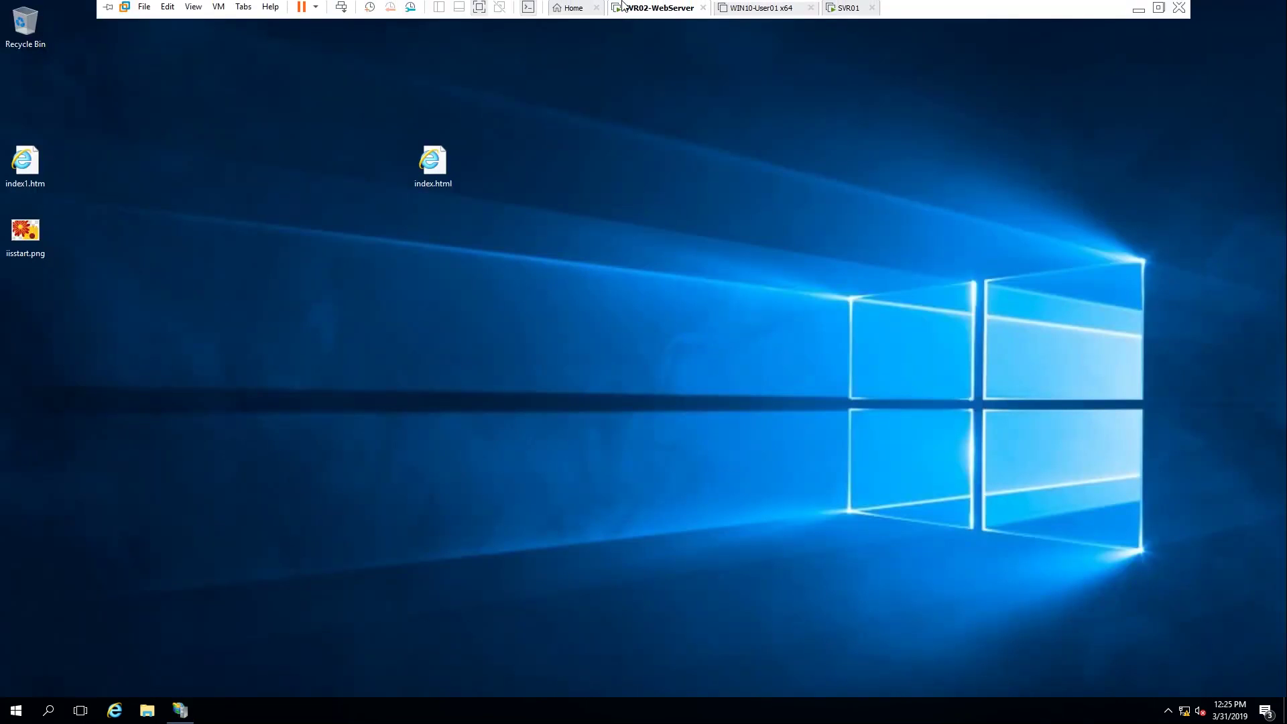
click(846, 10)
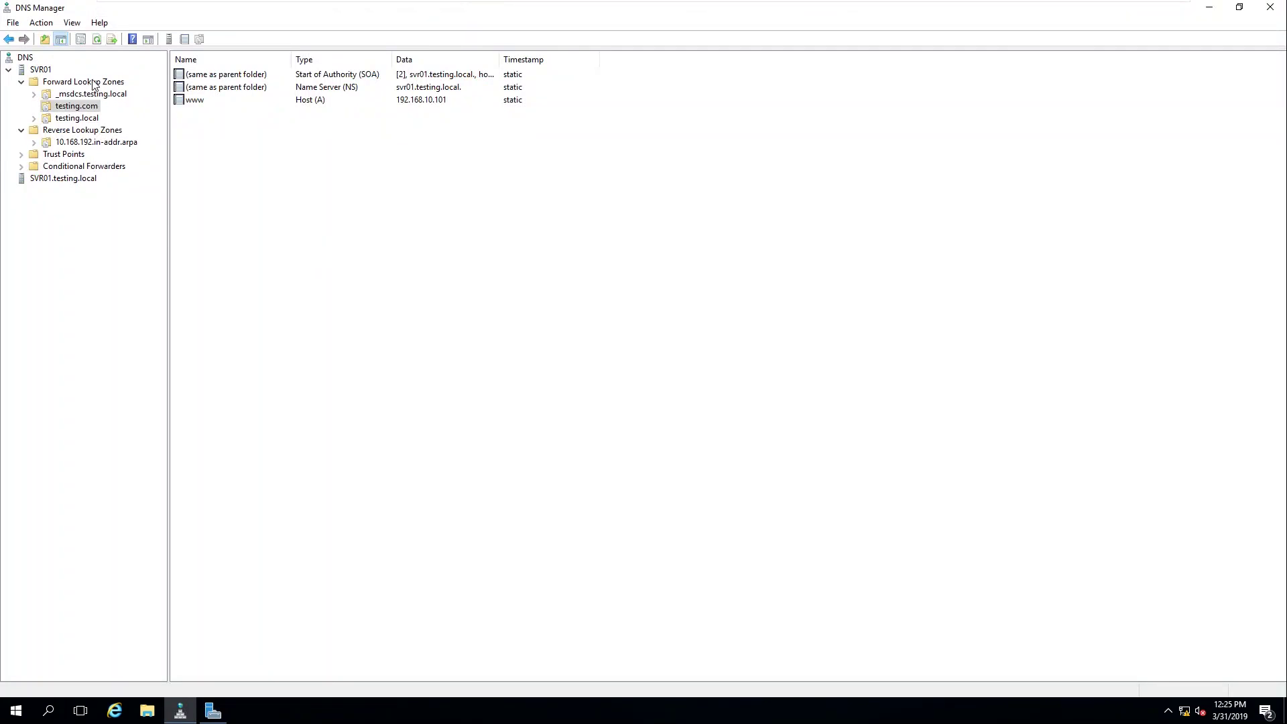
click(93, 83)
right_click(94, 84)
click(134, 87)
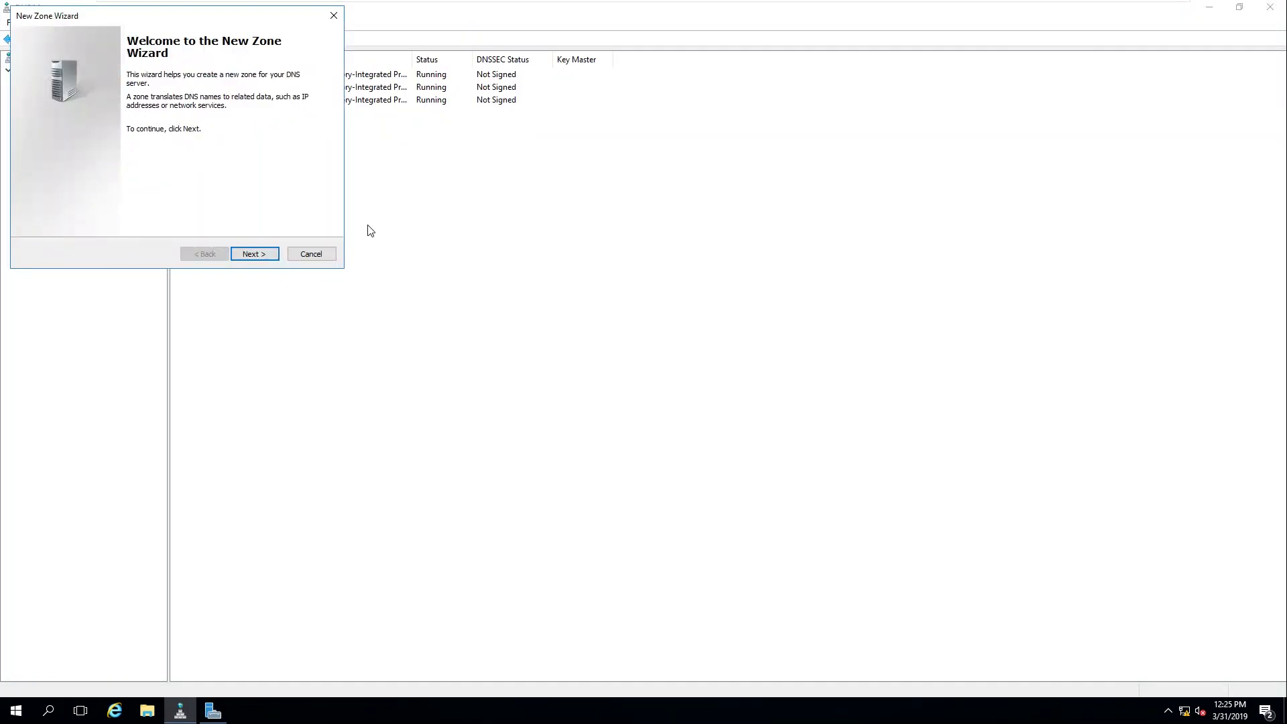
click(258, 259)
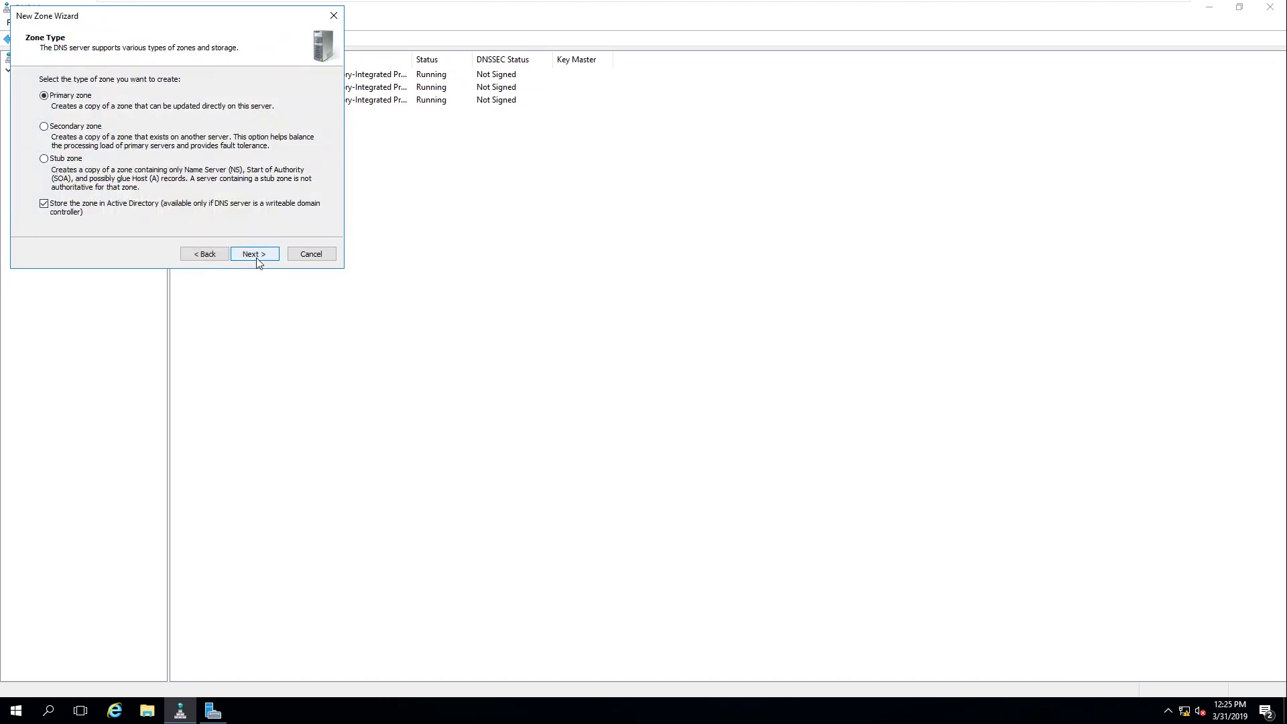
click(257, 259)
click(258, 259)
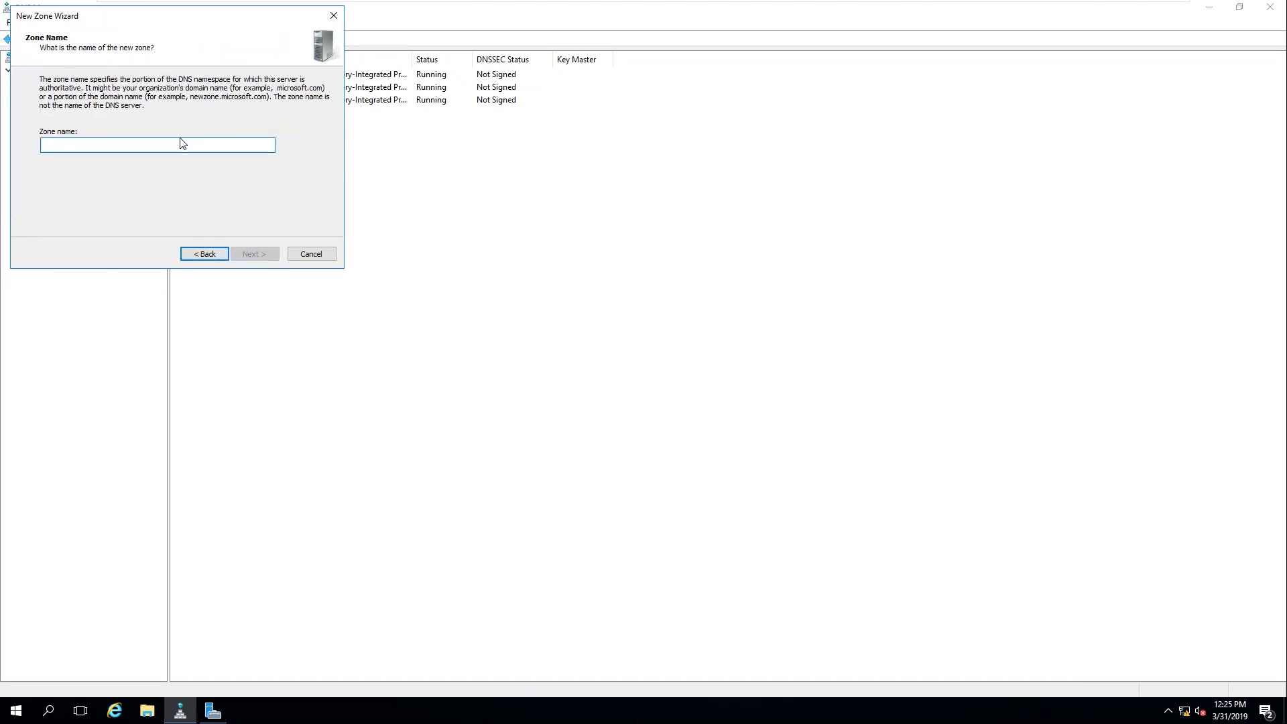
Name the new zone mylabskh.com, allow only secure dynamic updates, and finish creating it
text(mylabs)
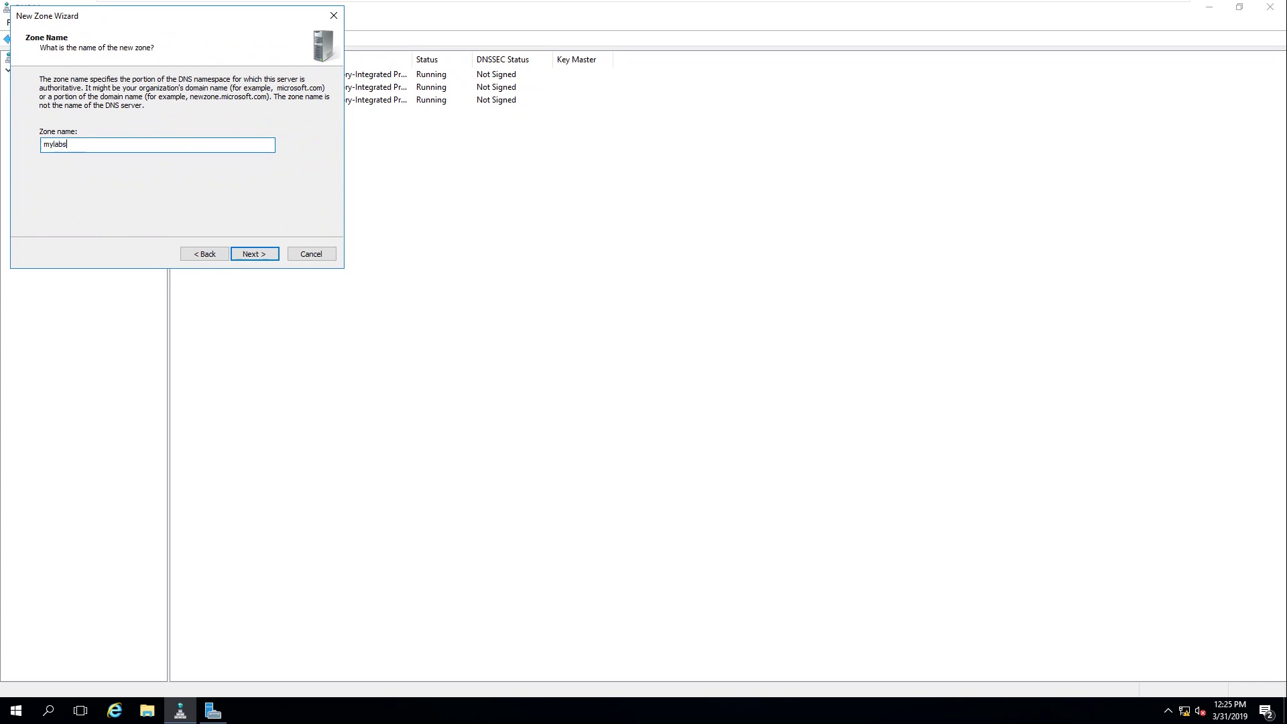
text(kh.com)
click(249, 252)
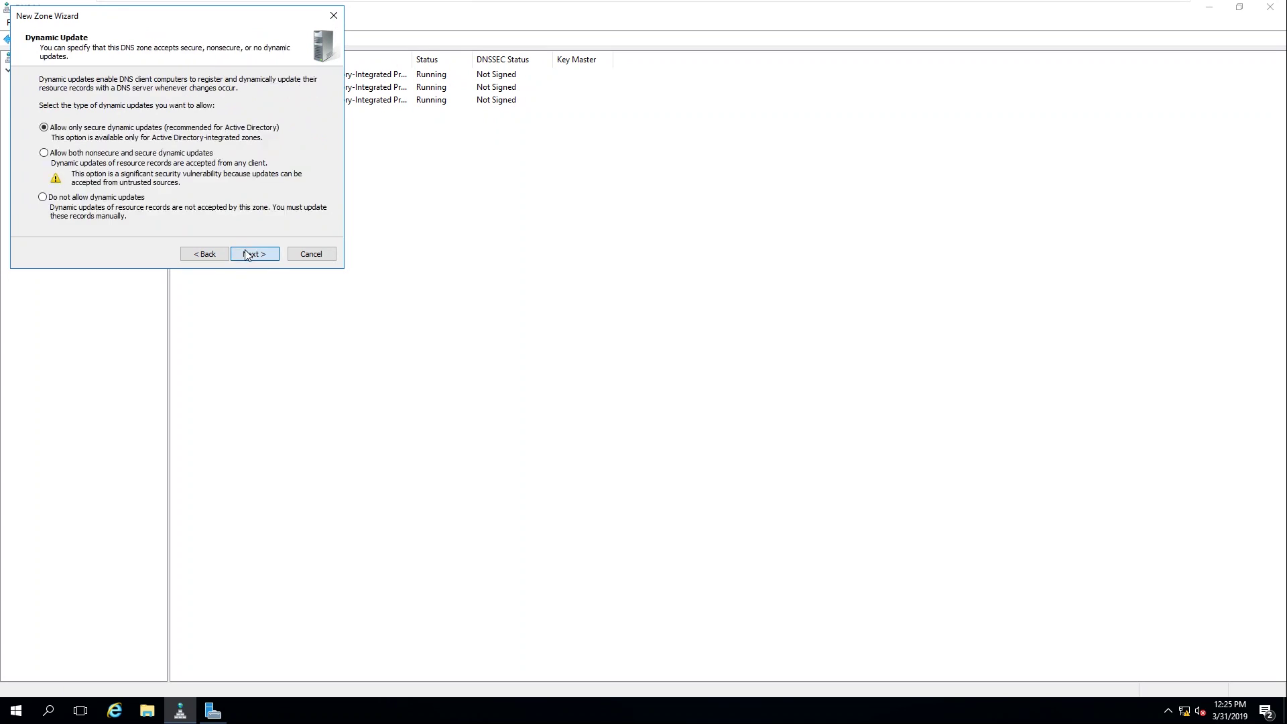
click(247, 255)
click(251, 253)
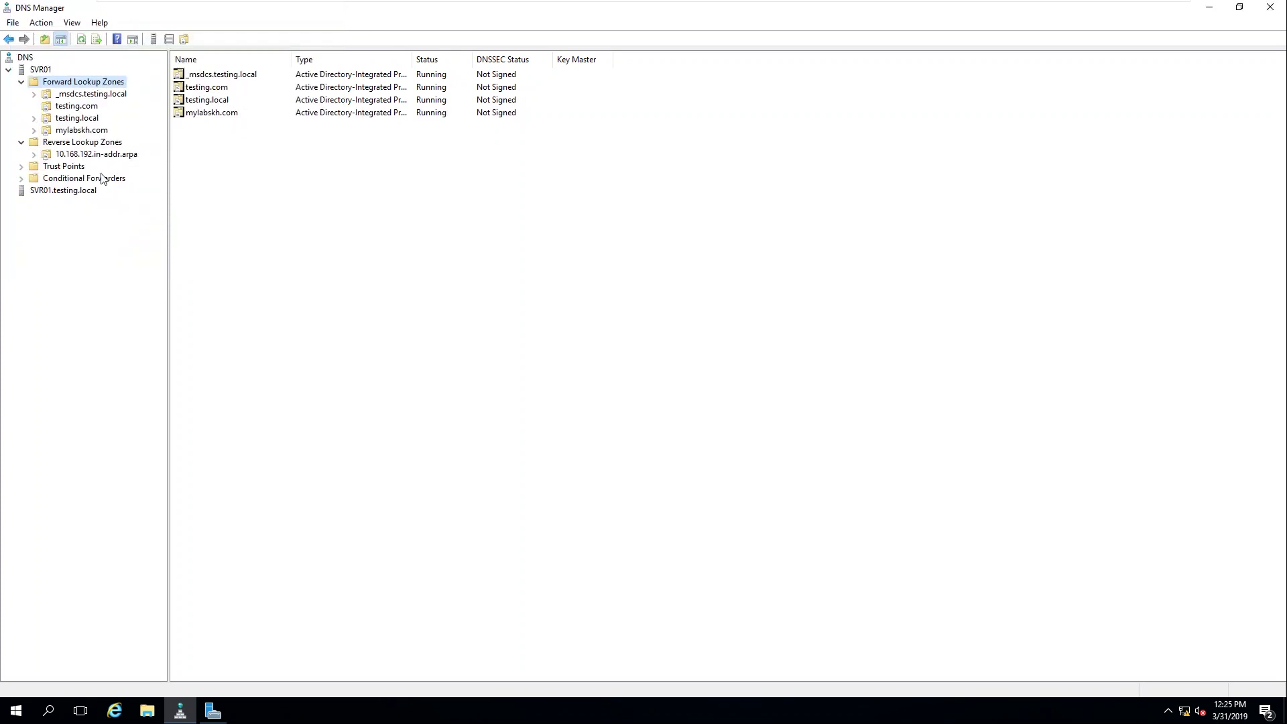
Start a new host record in the mylabskh.com zone with the name www and IP address 192.168.10.101
click(80, 131)
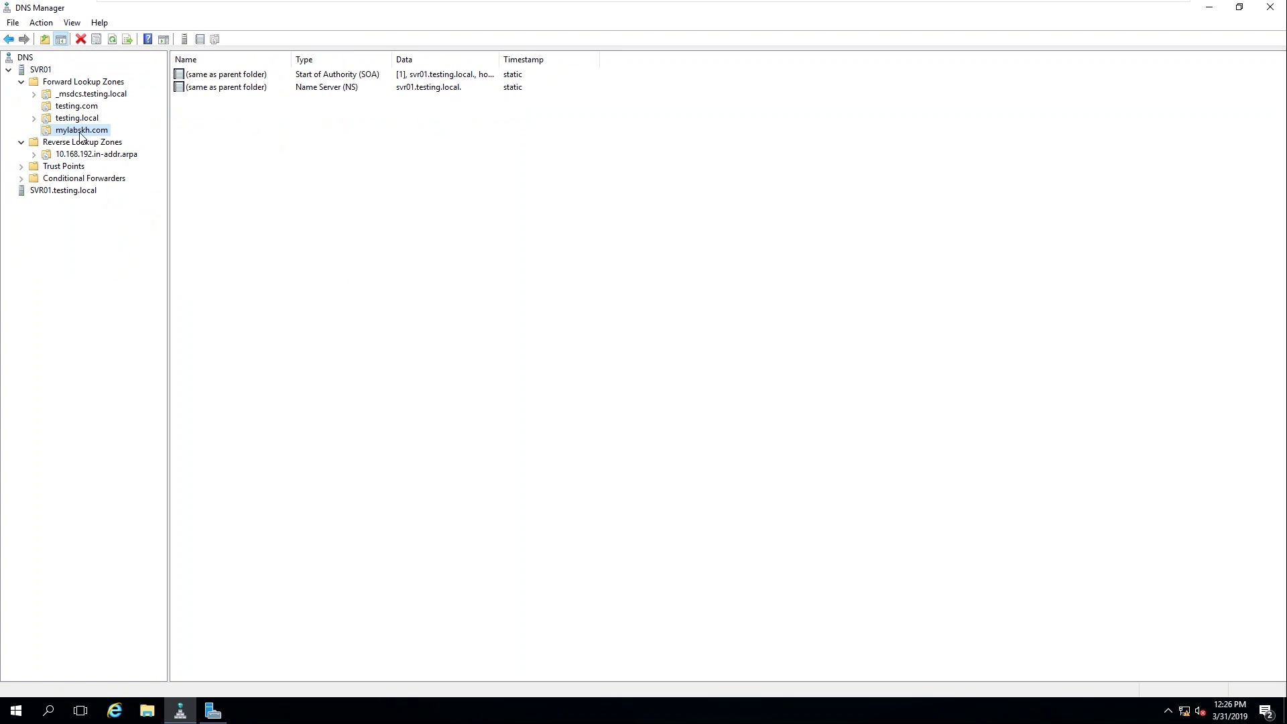
right_click(244, 141)
click(317, 177)
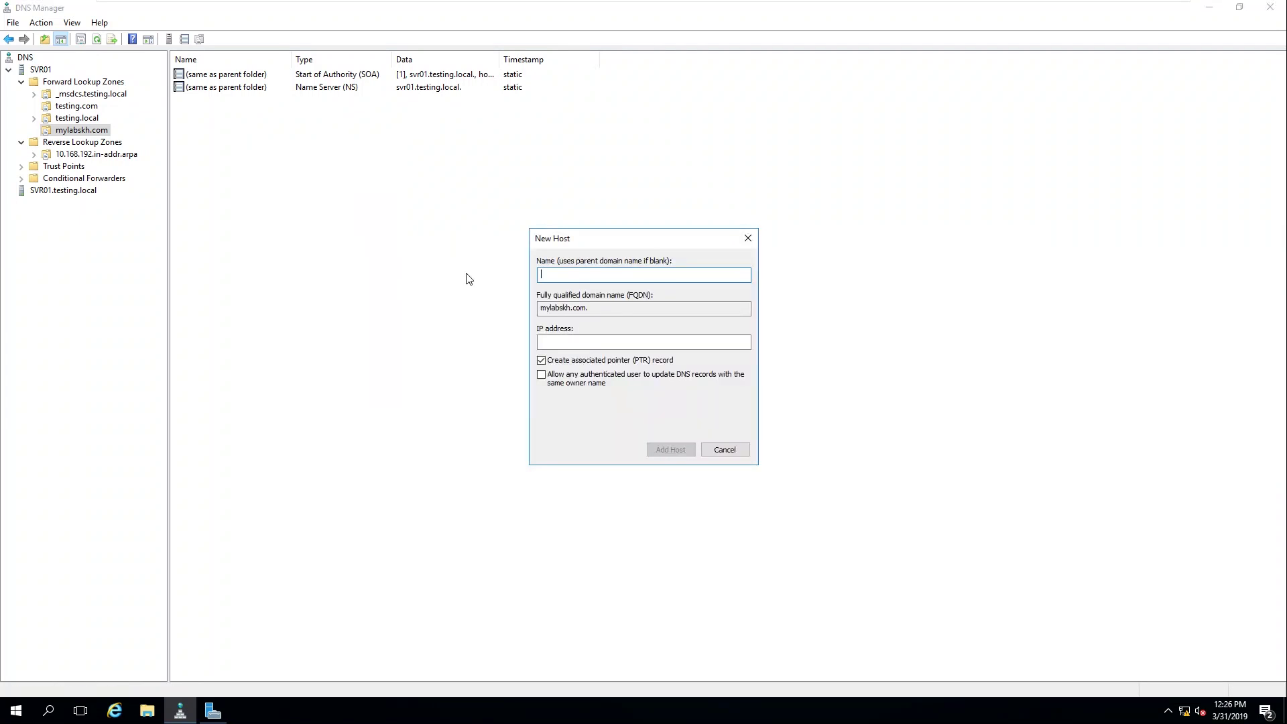
text(www.)
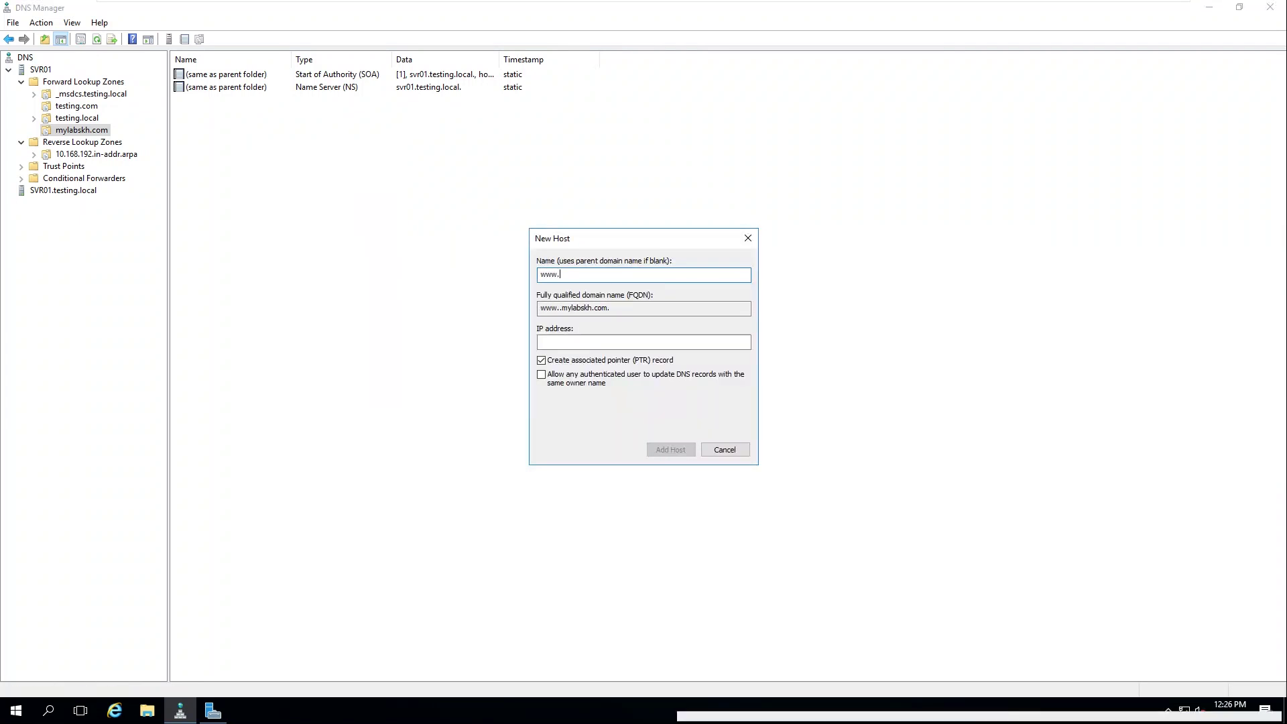
key(BackSpace)
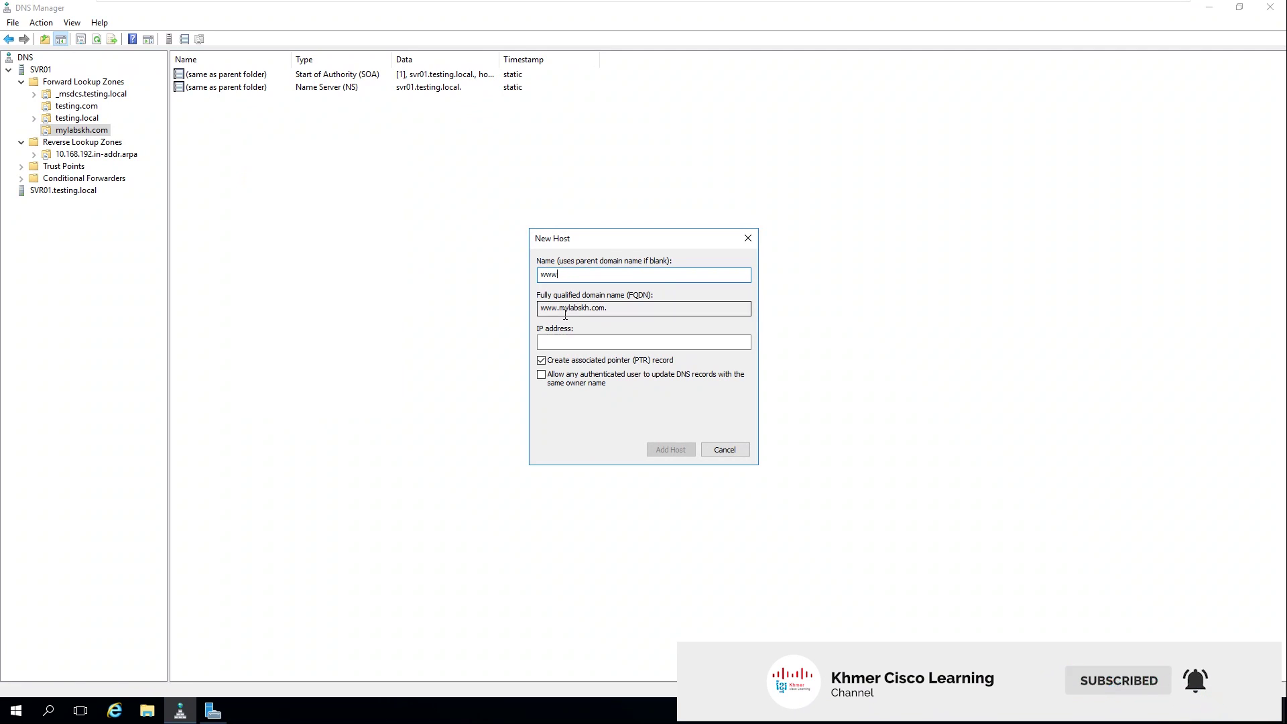
drag(565, 311, 590, 311)
click(611, 309)
click(574, 344)
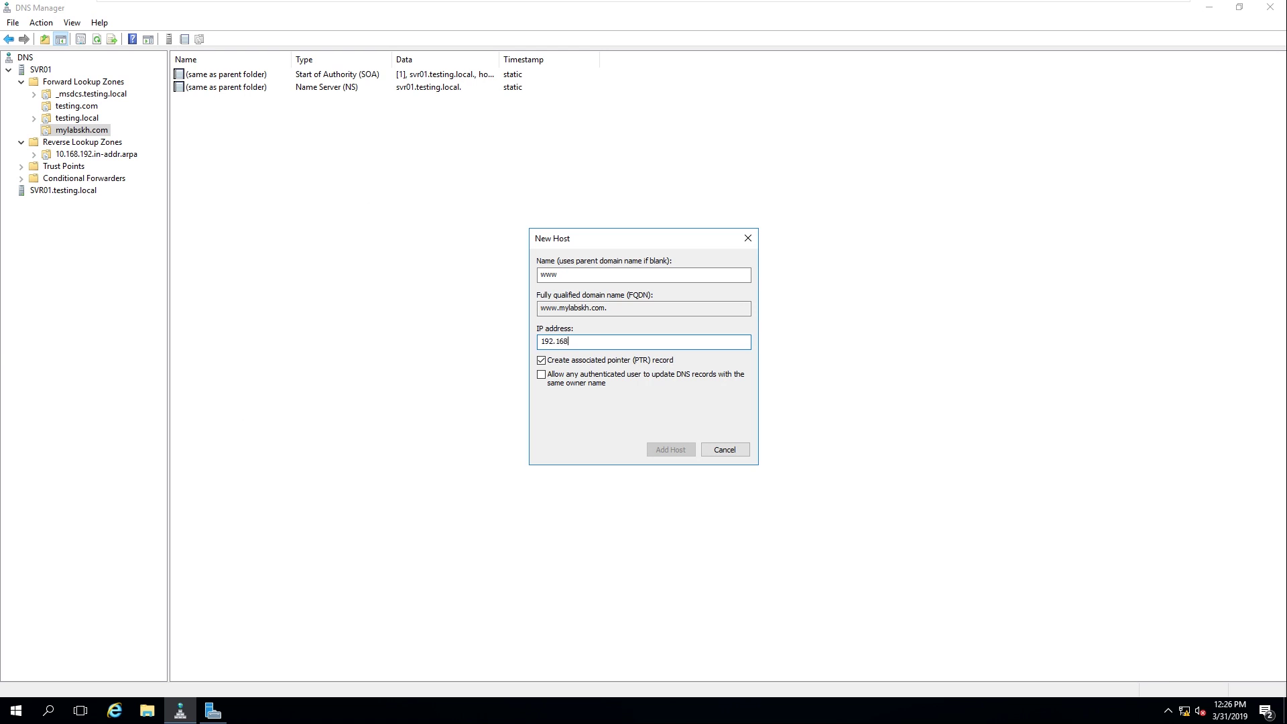
text(192.168.10.101)
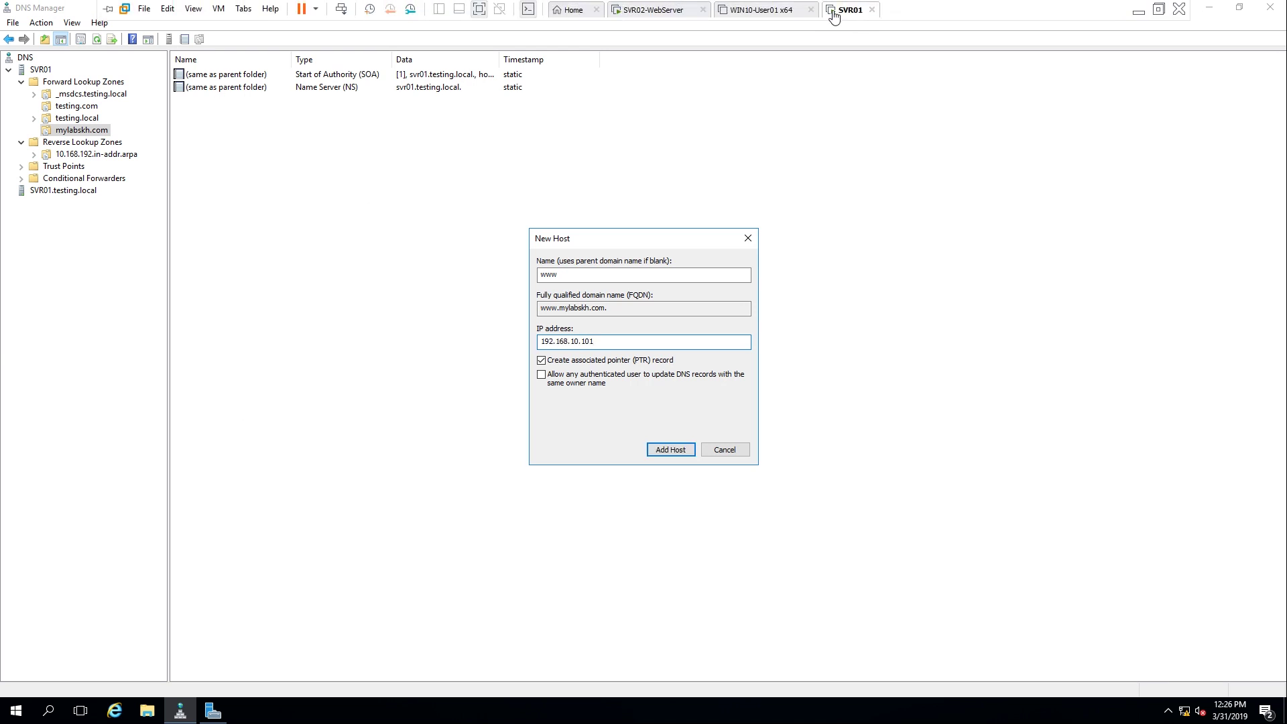
Switch to SVR02 and check its IPv4 address with ipconfig, then close Command Prompt and restore IIS Manager
click(691, 11)
key(super)
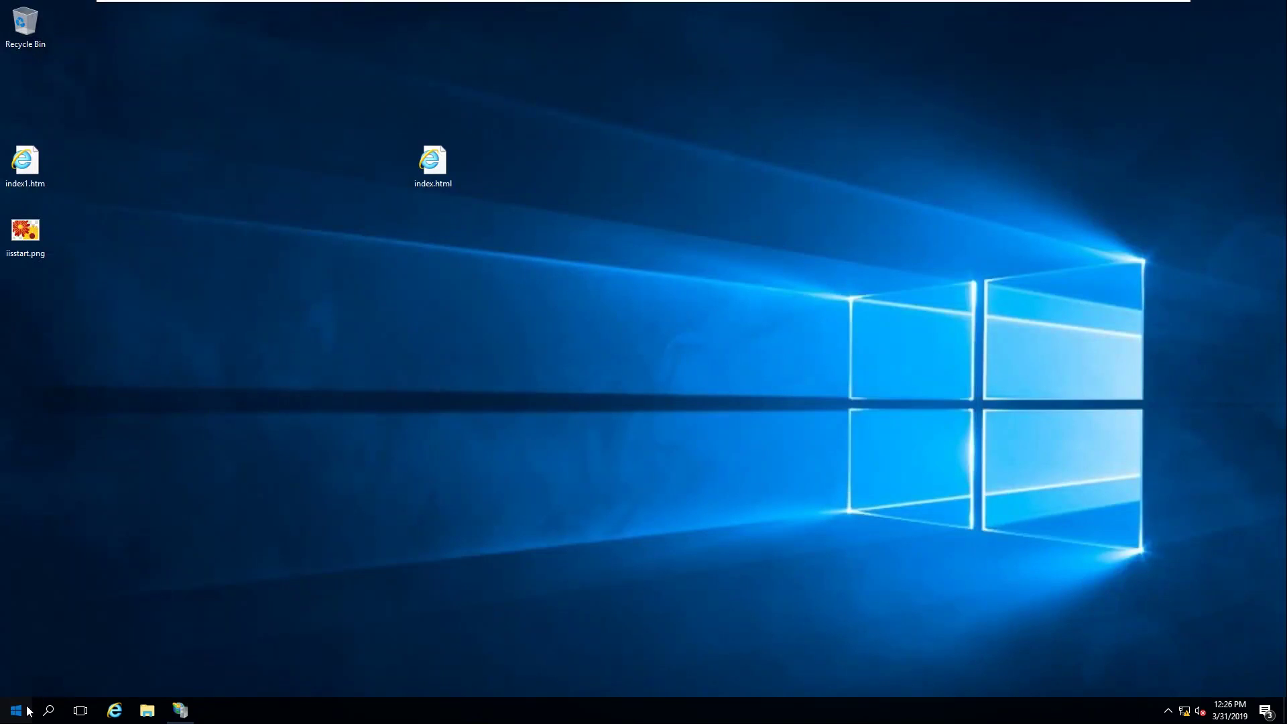
text(cmd)
key(Return)
text(ipcnci)
key(BackSpace)
key(BackSpace)
key(BackSpace)
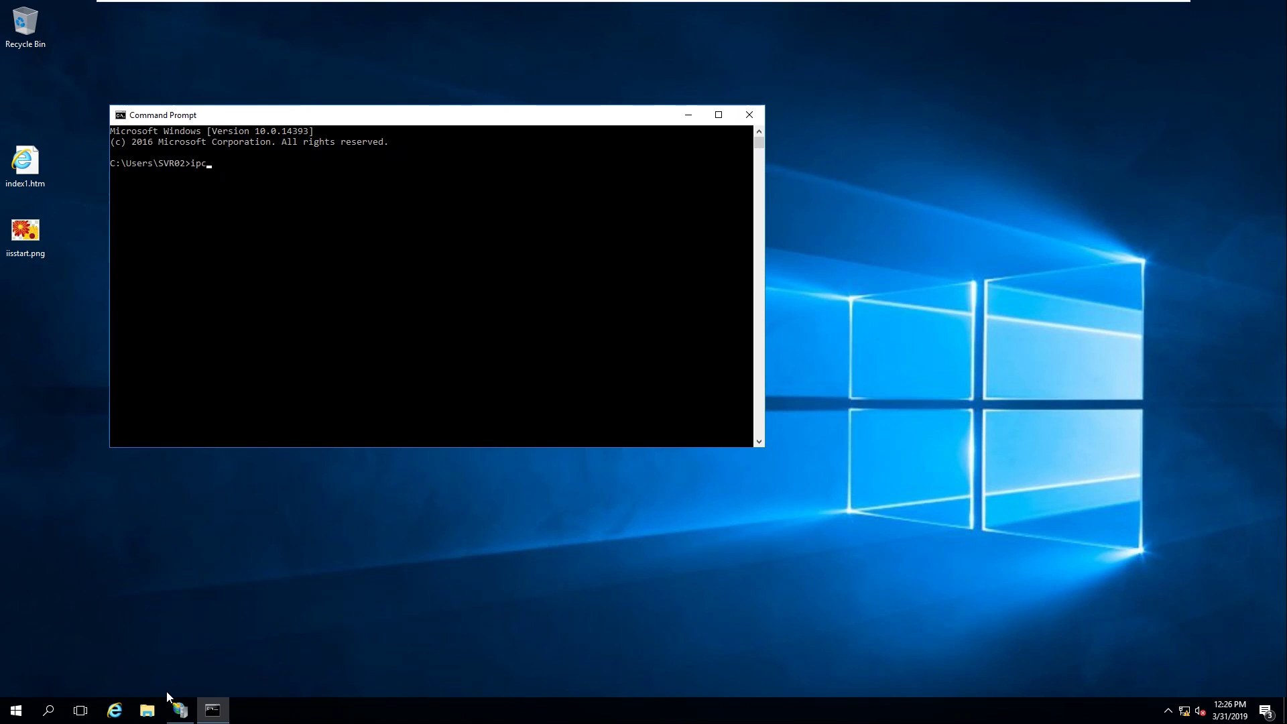
text(onfig)
key(Return)
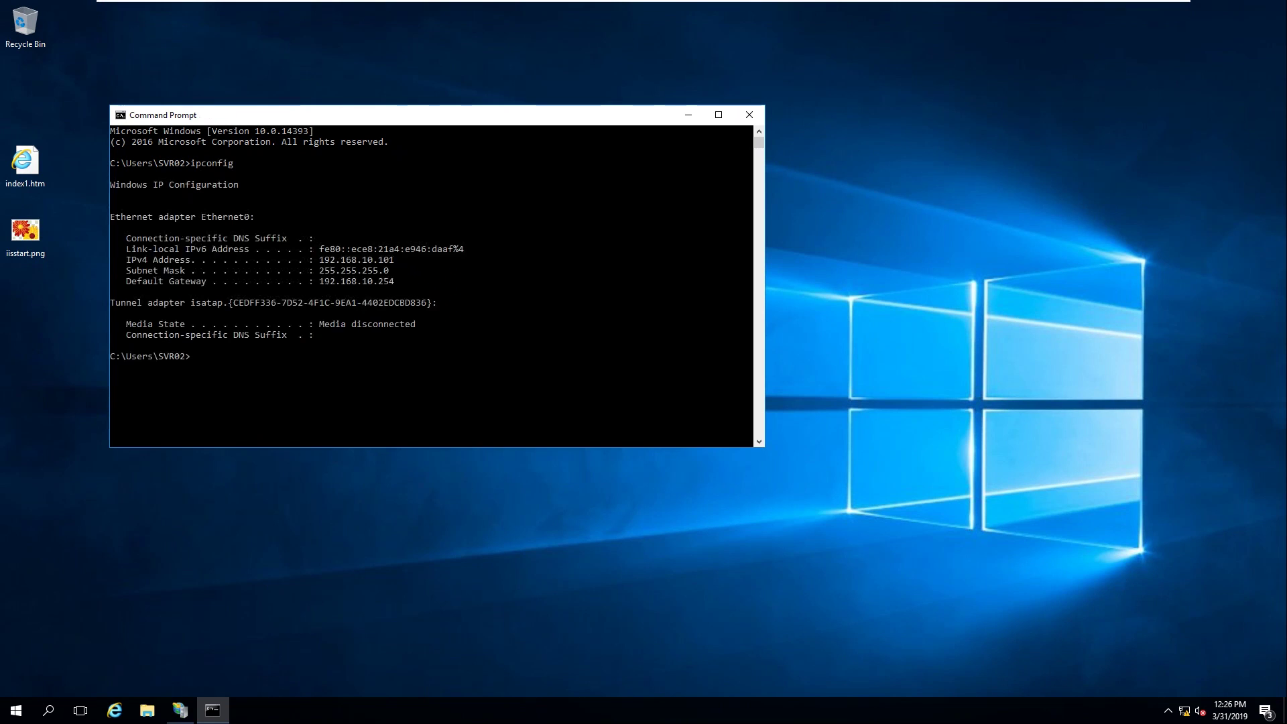
drag(327, 262, 410, 261)
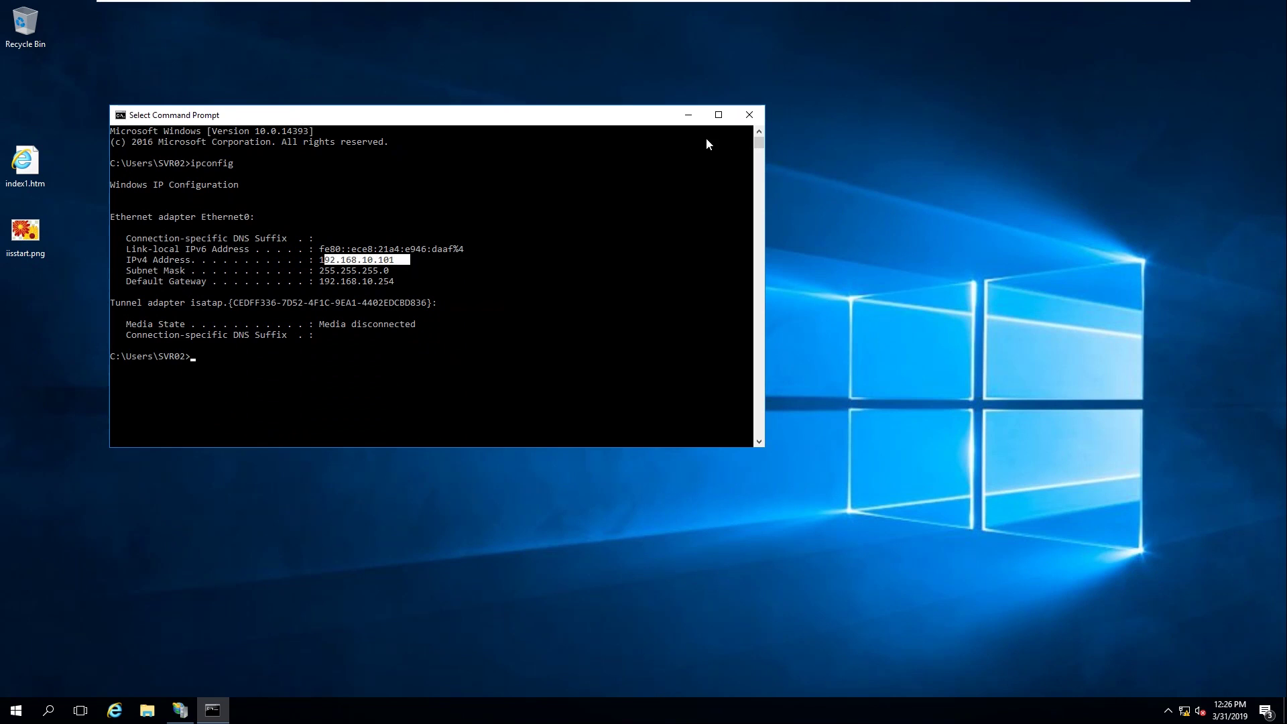
click(749, 115)
click(179, 710)
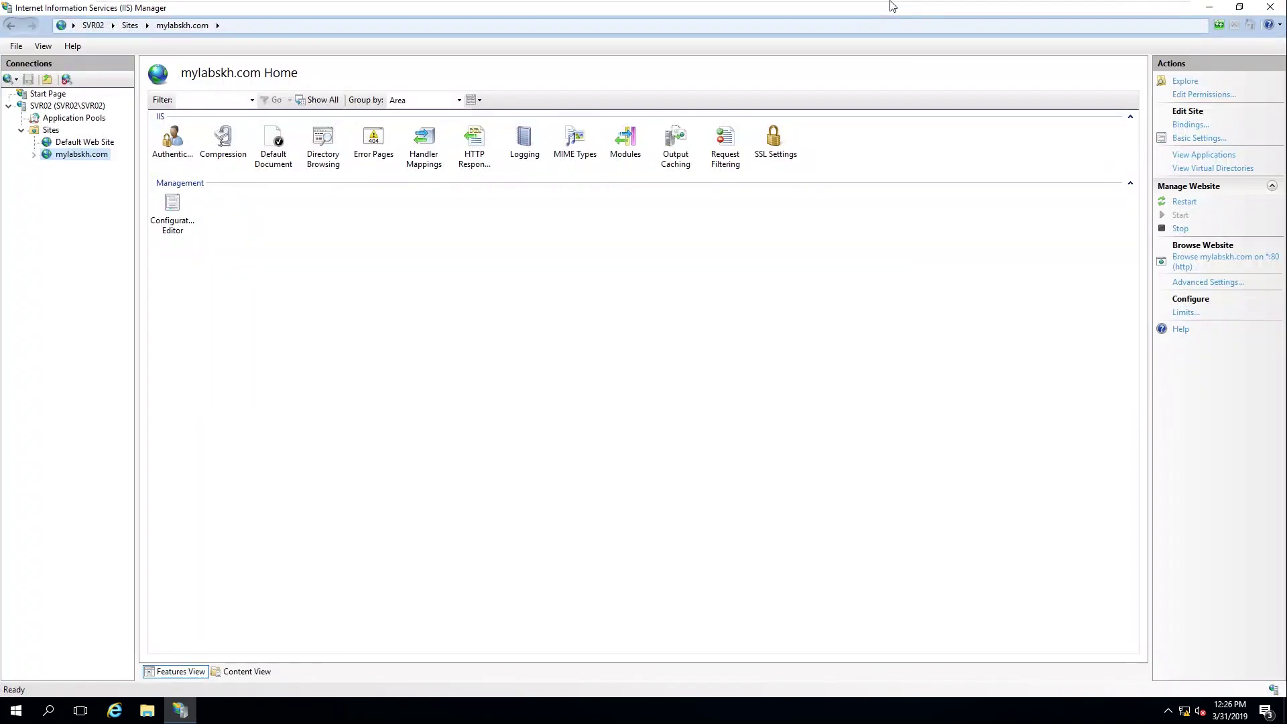
Return to SVR01 and add the www host record with its associated pointer record, then close the New Host dialog
mouse_move(892, 6)
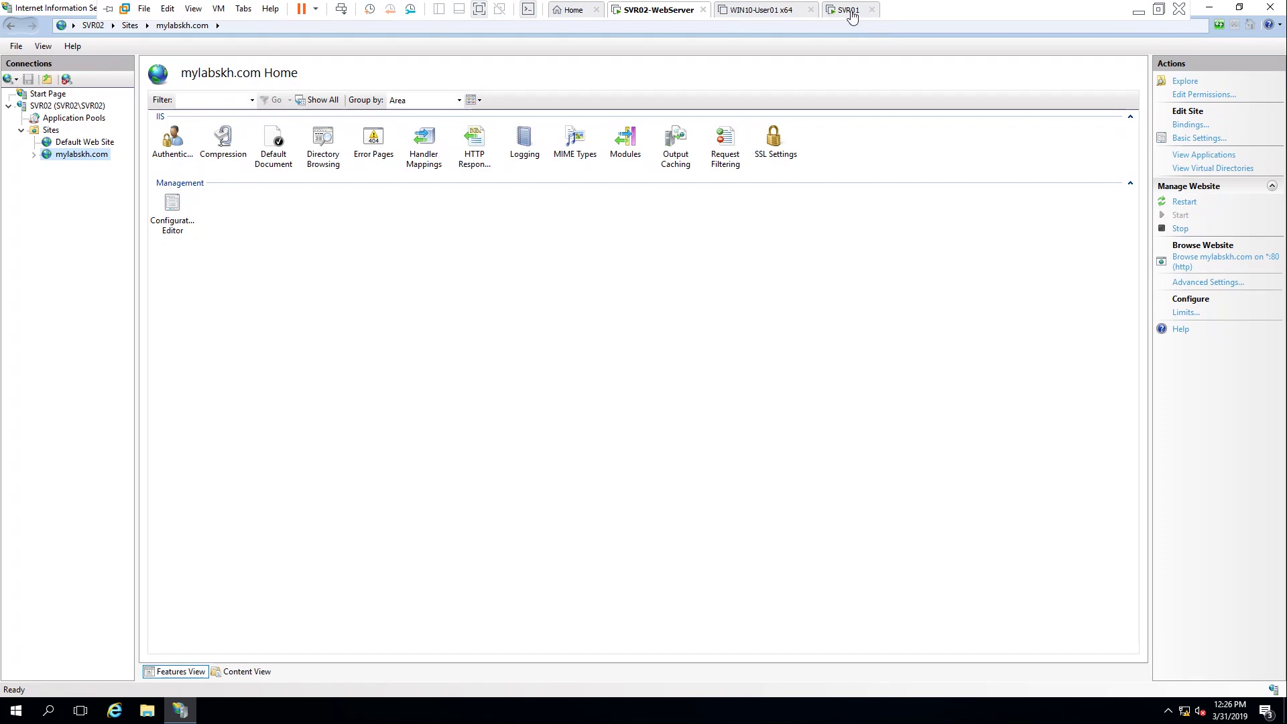
click(850, 10)
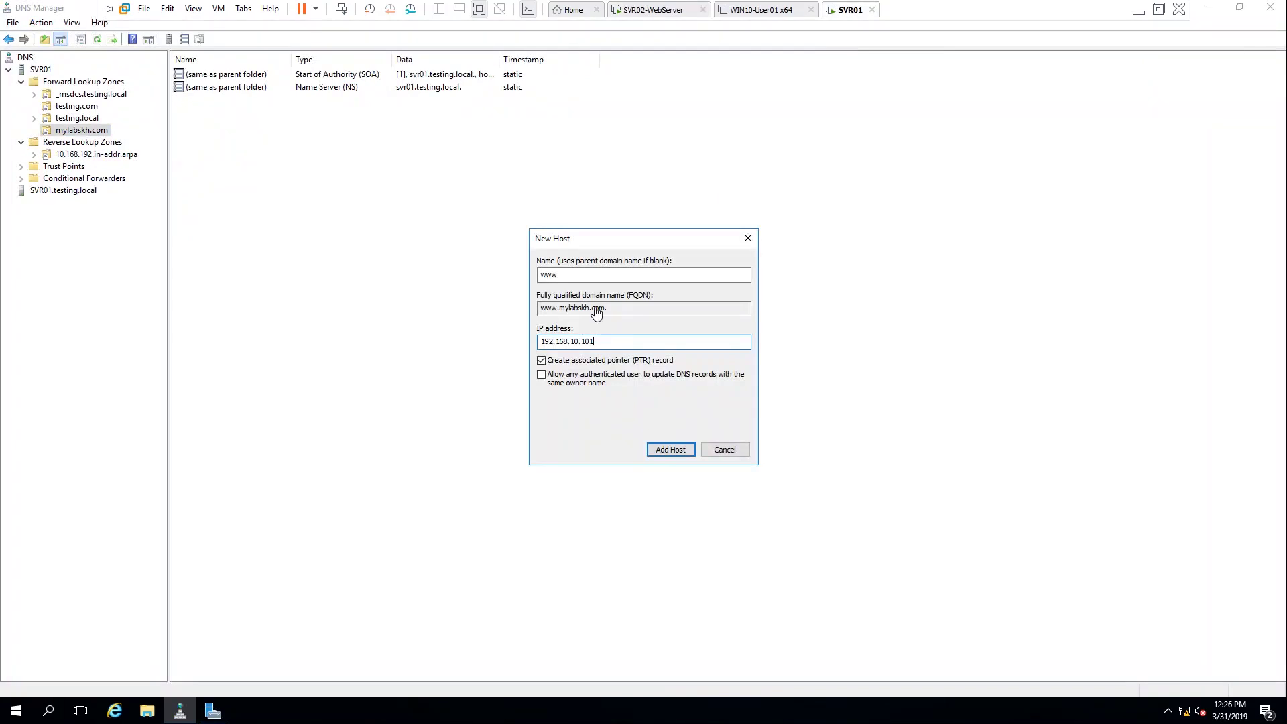
click(672, 451)
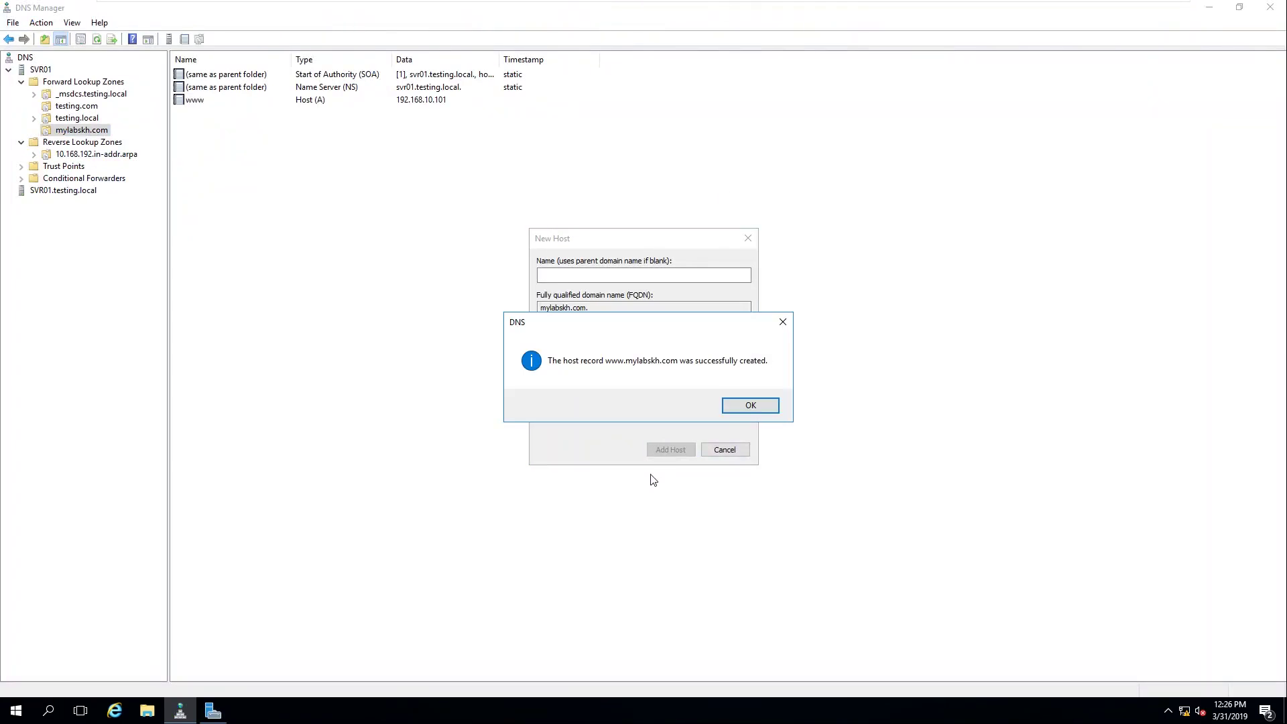
click(747, 409)
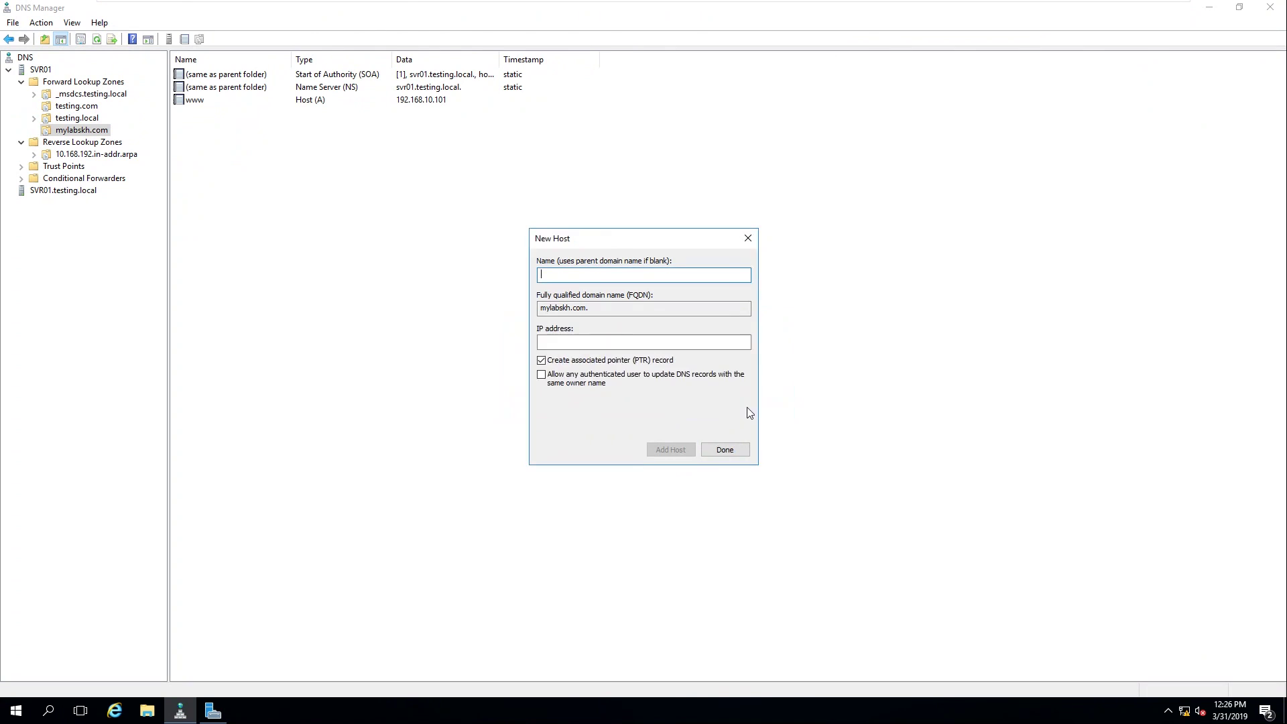
click(719, 452)
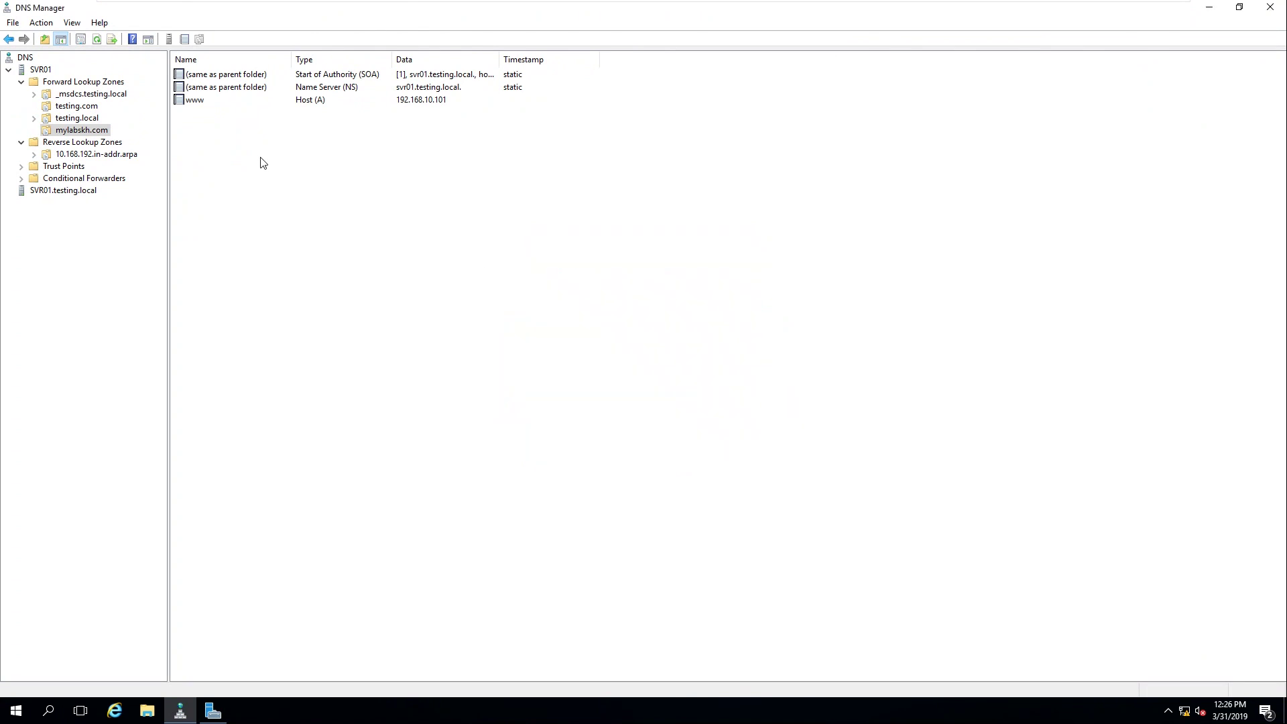
Review the fully qualified domain name and IP address in the www record's properties, then close them
click(201, 102)
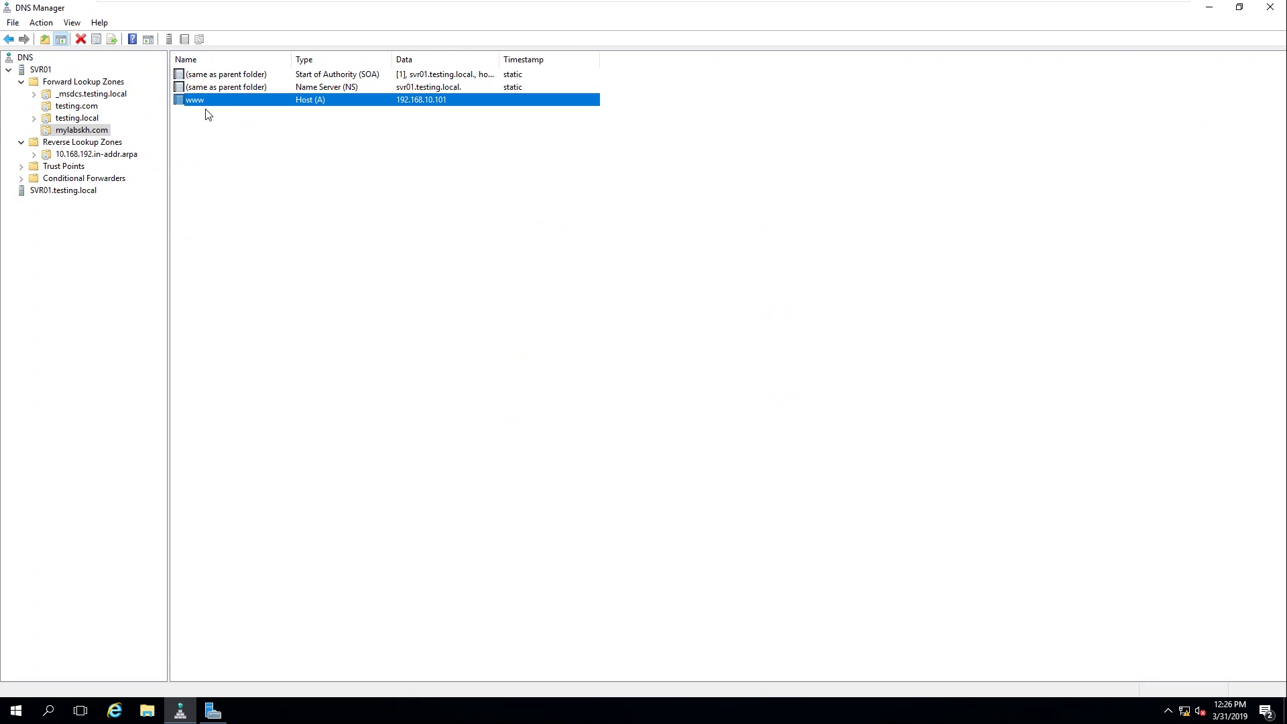
key(Return)
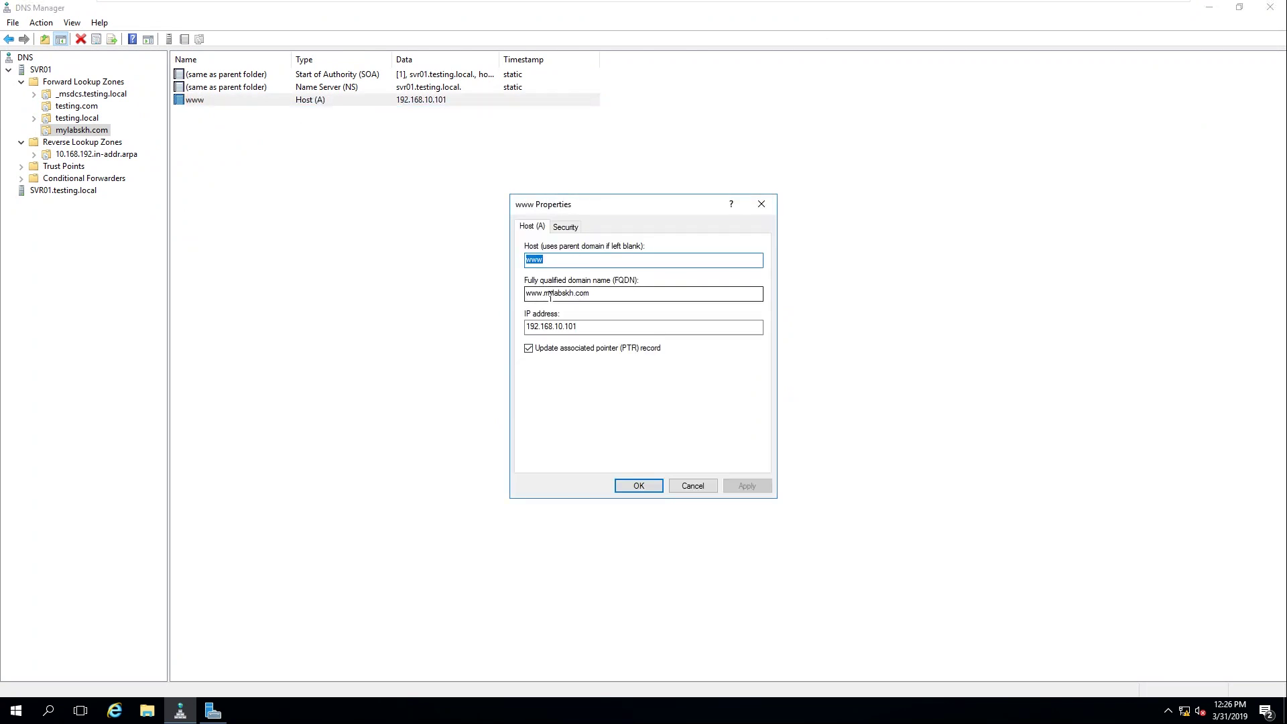
mouse_move(544, 295)
mouse_down()
mouse_move(612, 297)
mouse_move(525, 295)
mouse_up()
click(629, 298)
drag(591, 328, 515, 323)
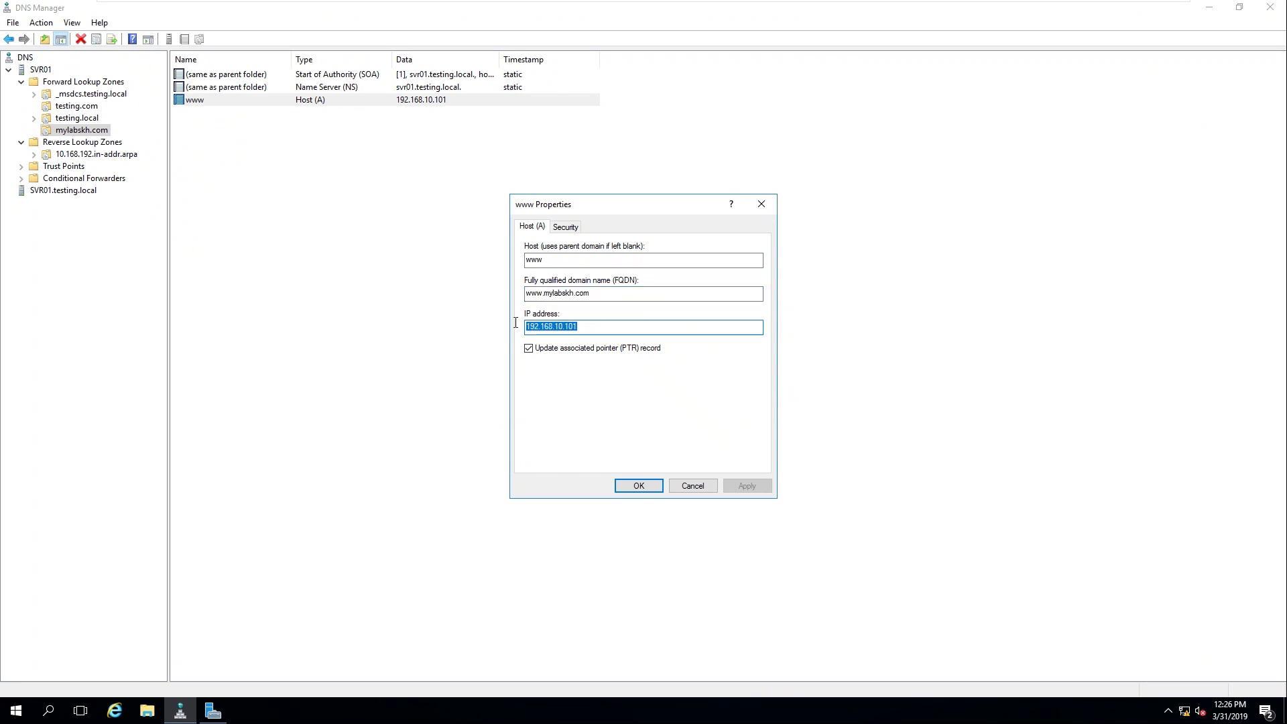
click(640, 487)
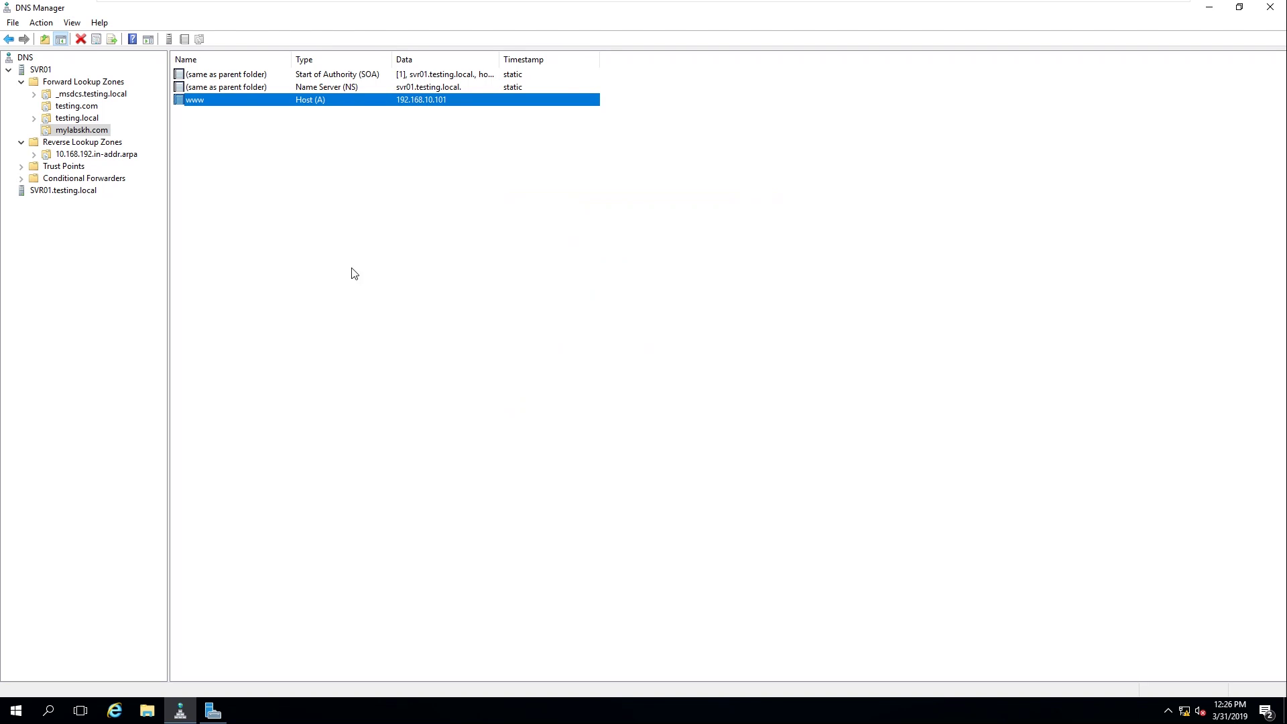
click(30, 156)
click(75, 157)
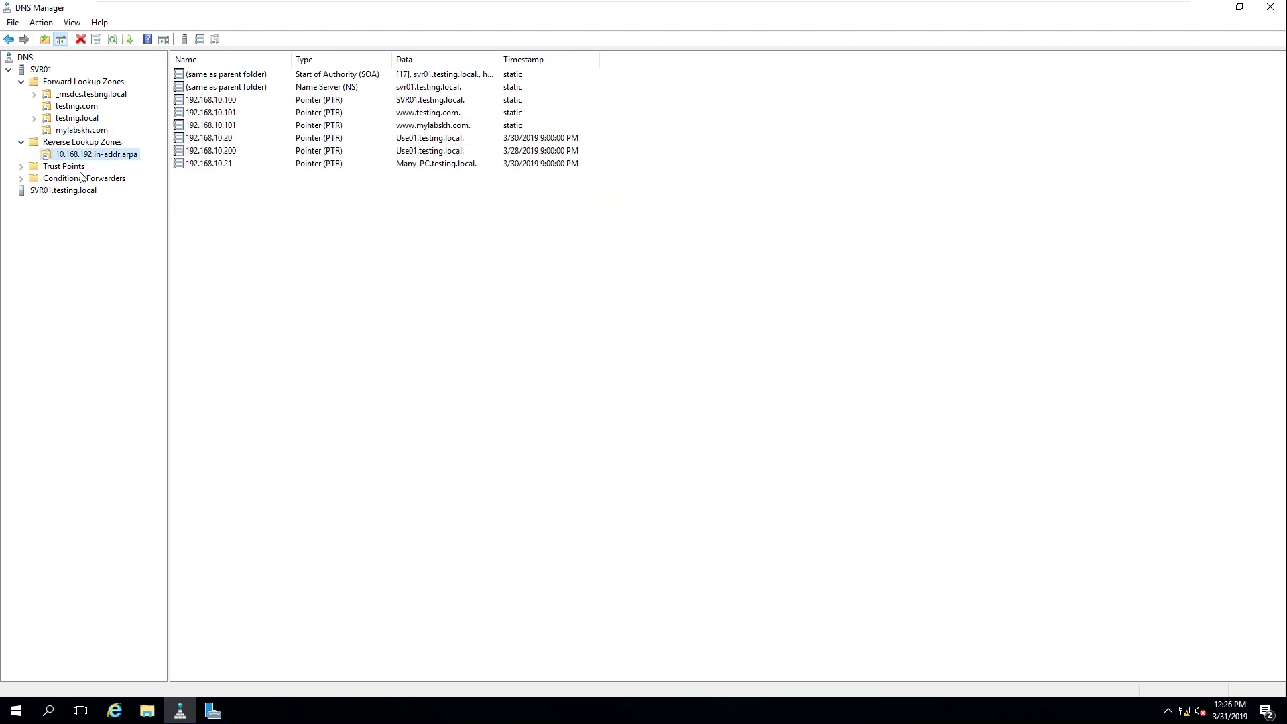
right_click(235, 218)
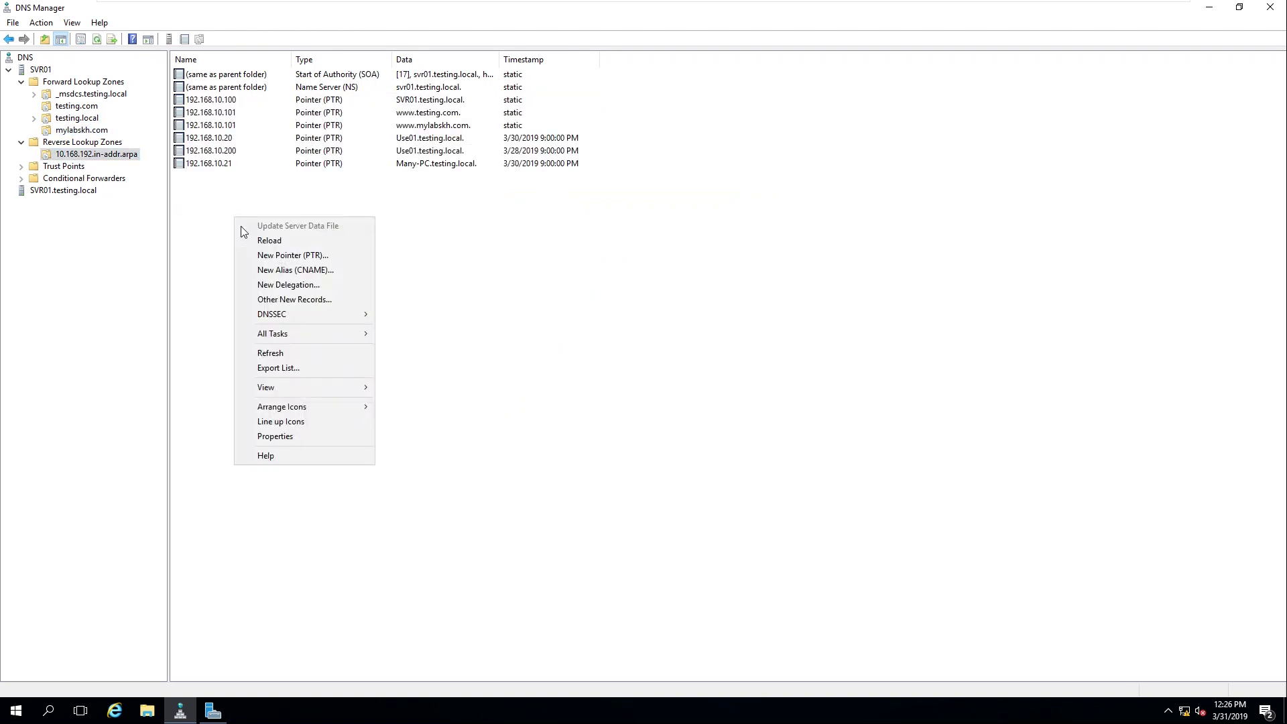
click(285, 354)
right_click(214, 199)
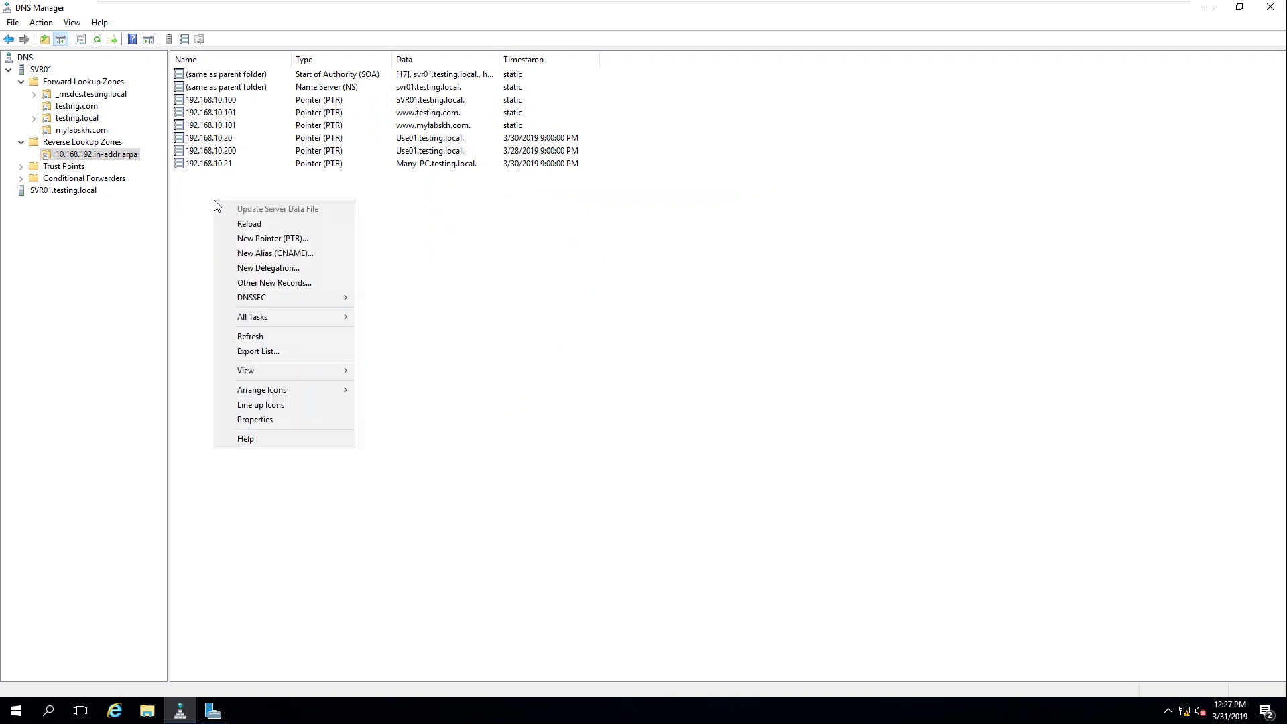
click(256, 336)
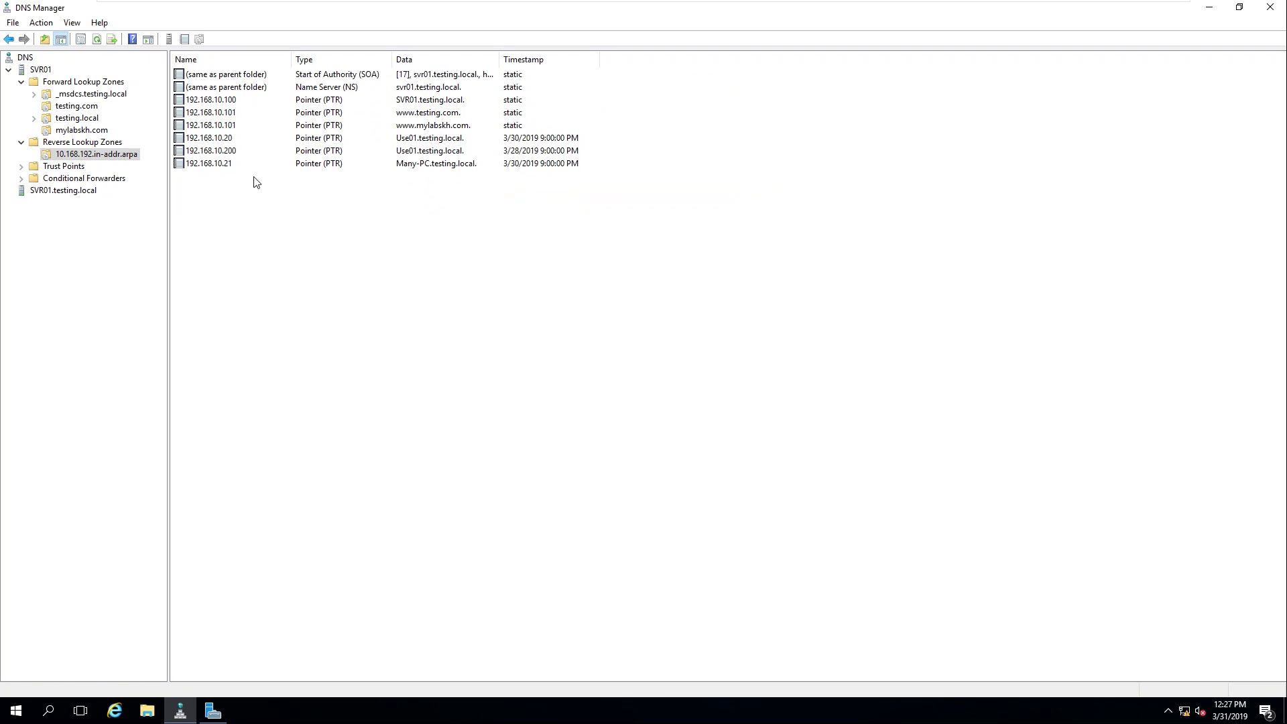
click(433, 127)
click(447, 151)
click(425, 127)
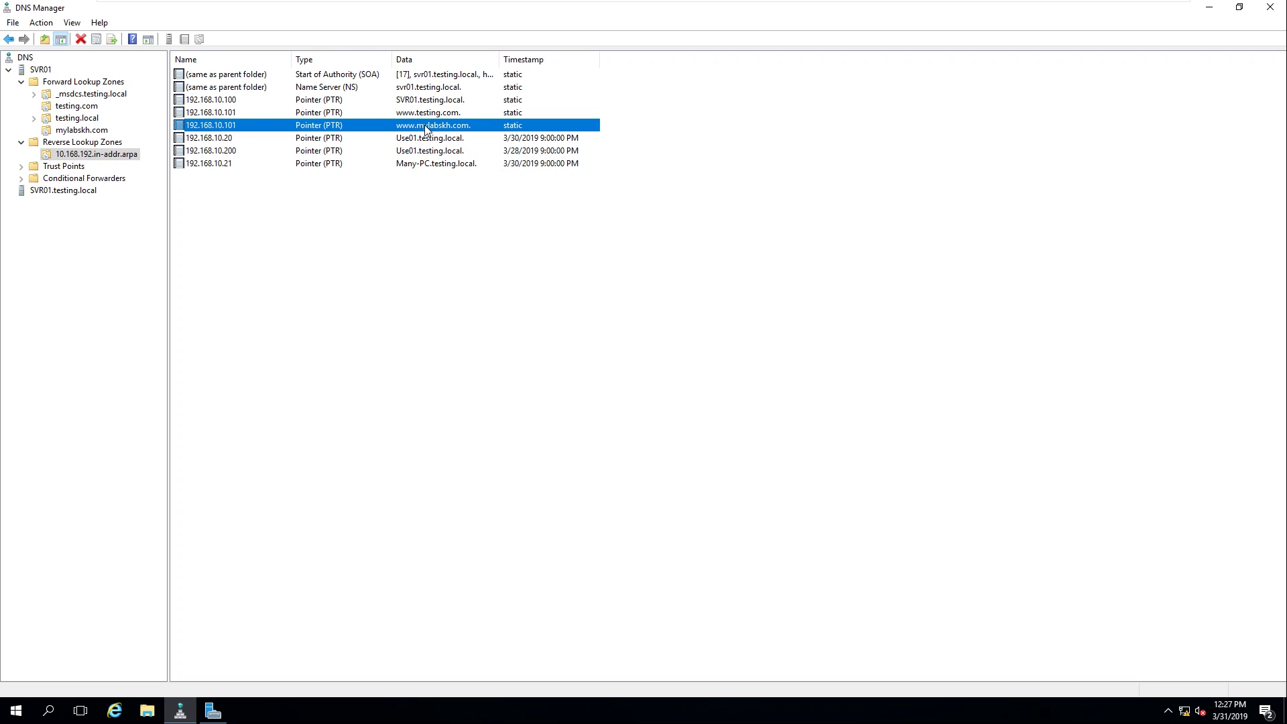
right_click(198, 230)
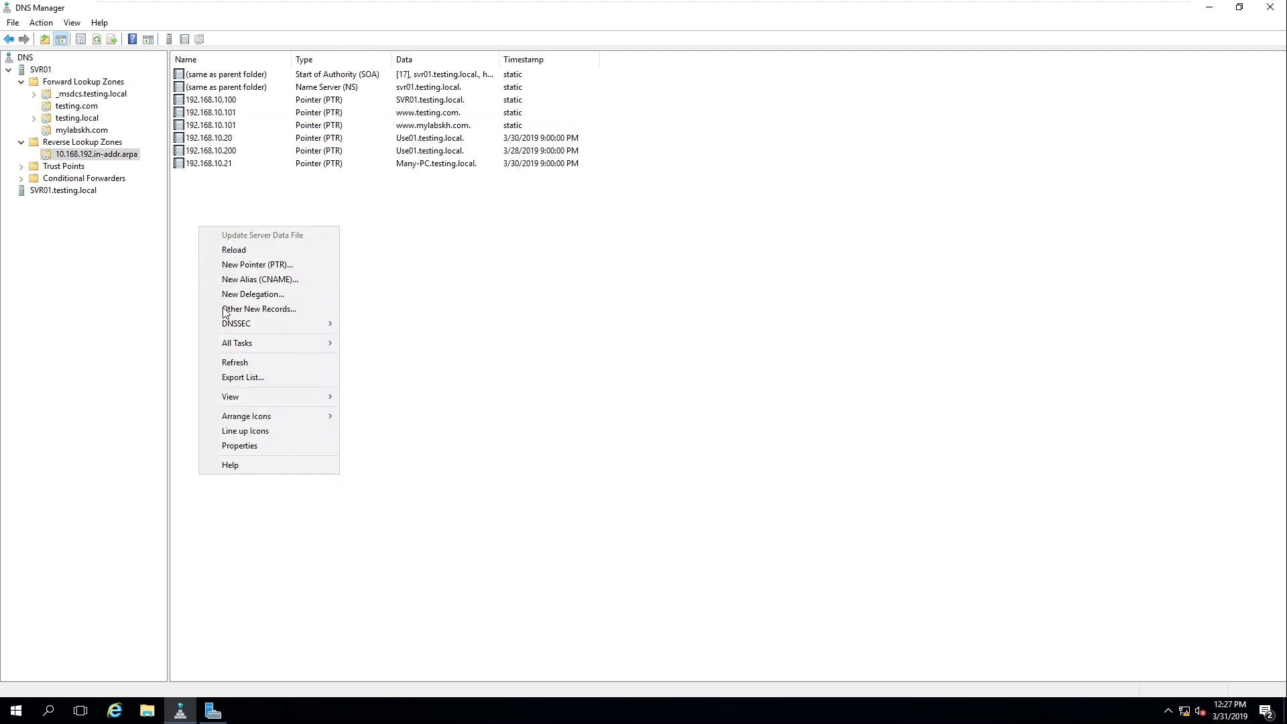
click(240, 355)
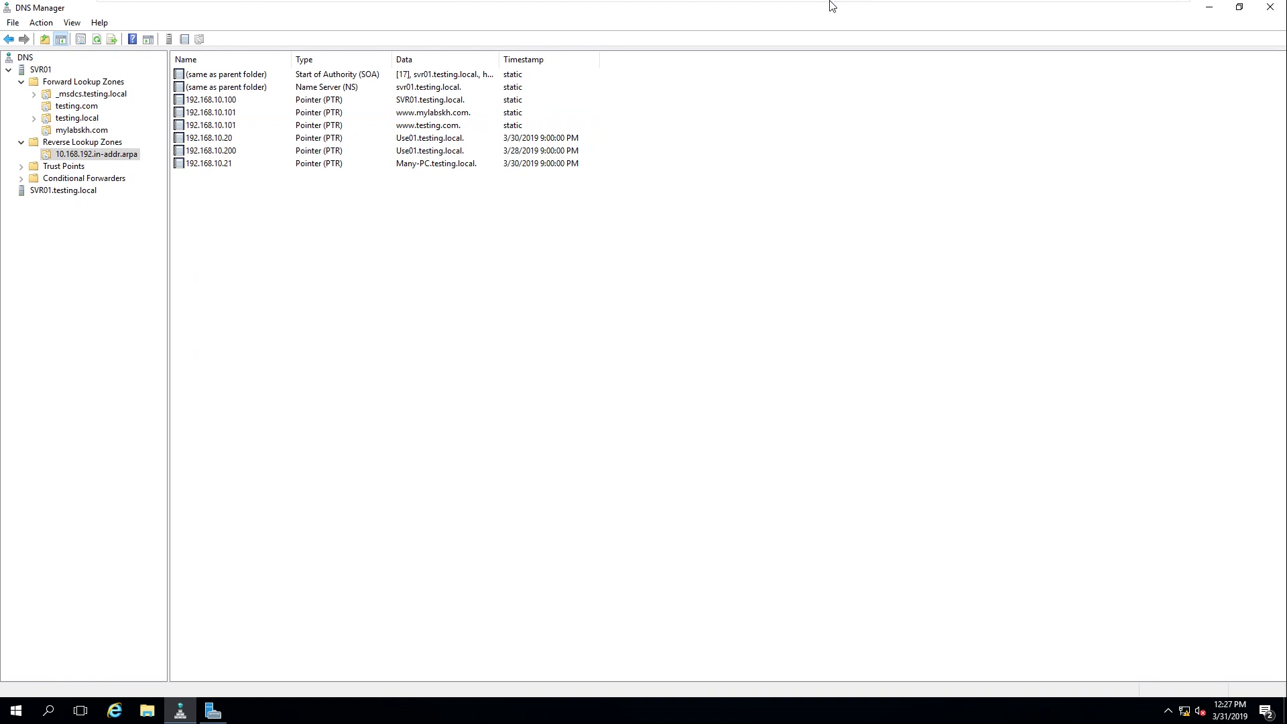
Open Command Prompt on SVR01 and flush the DNS resolver cache with ipconfig /flushdns
click(20, 716)
text(cmd)
key(Return)
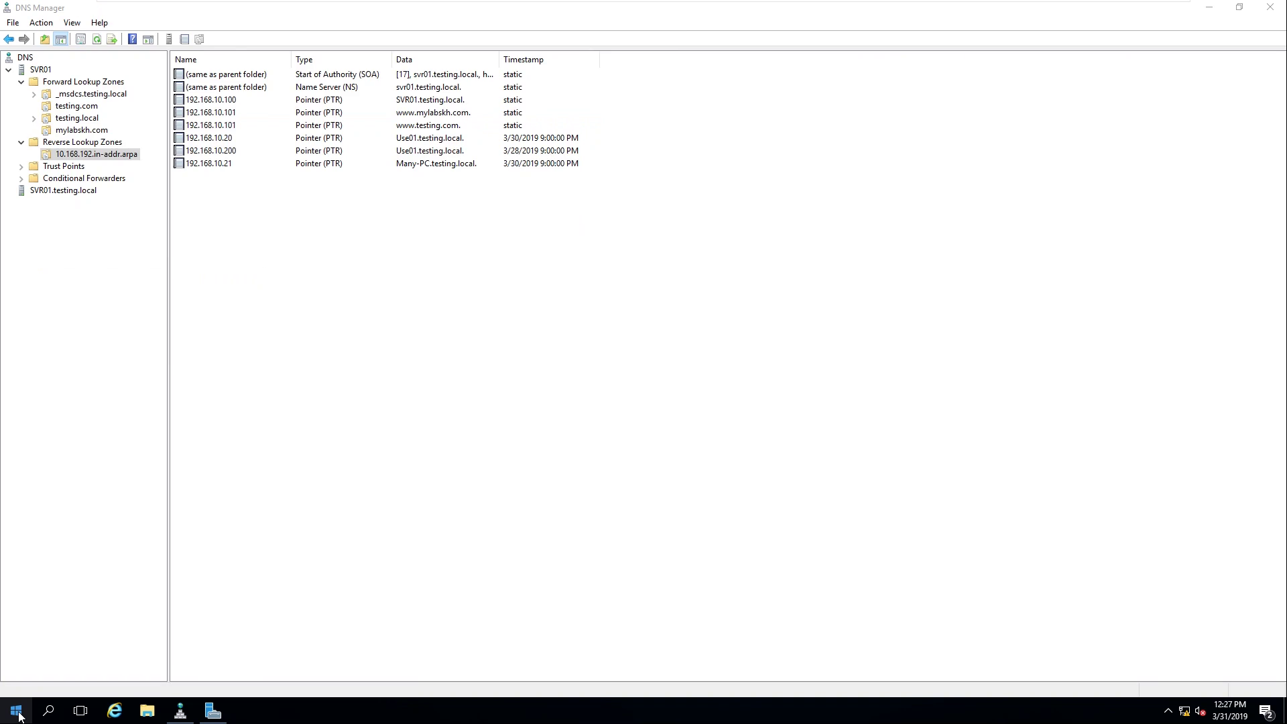
text(ipconfig)
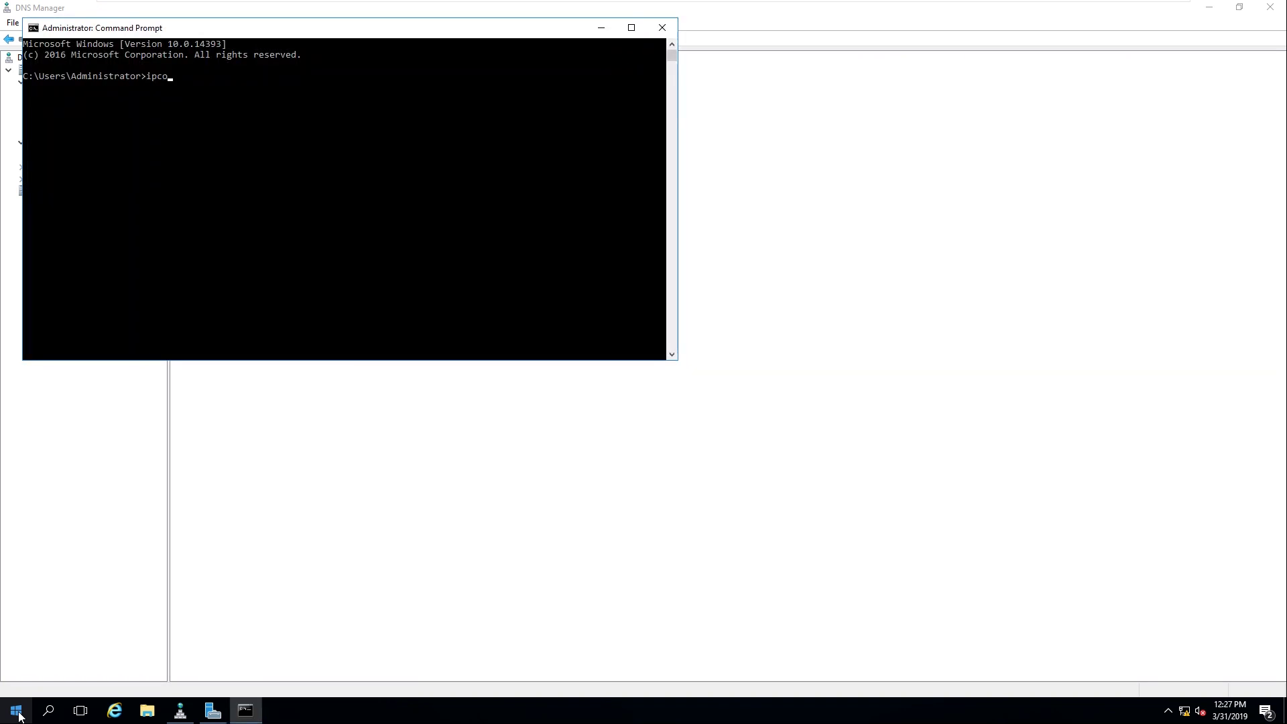
key(BackSpace)
key(BackSpace)
key(BackSpace)
key(BackSpace)
key(BackSpace)
key(BackSpace)
key(BackSpace)
text(pconfig /flu)
text(shdns)
key(Return)
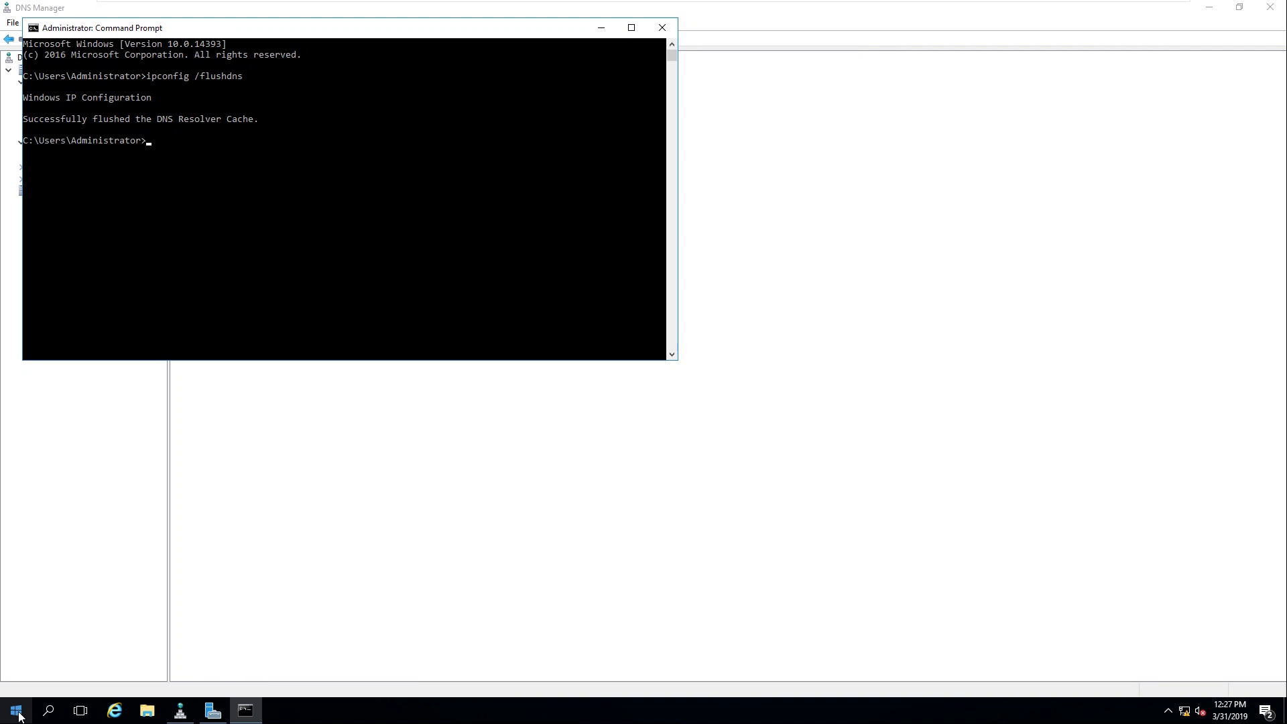
Repeat the ipconfig /flushdns command four more times on SVR01
key(Up)
key(Return)
key(Up)
key(Return)
key(Up)
key(Return)
key(Up)
key(Return)
key(Up)
key(Escape)
key(Up)
key(Escape)
key(Up)
key(Escape)
text(nslooku)
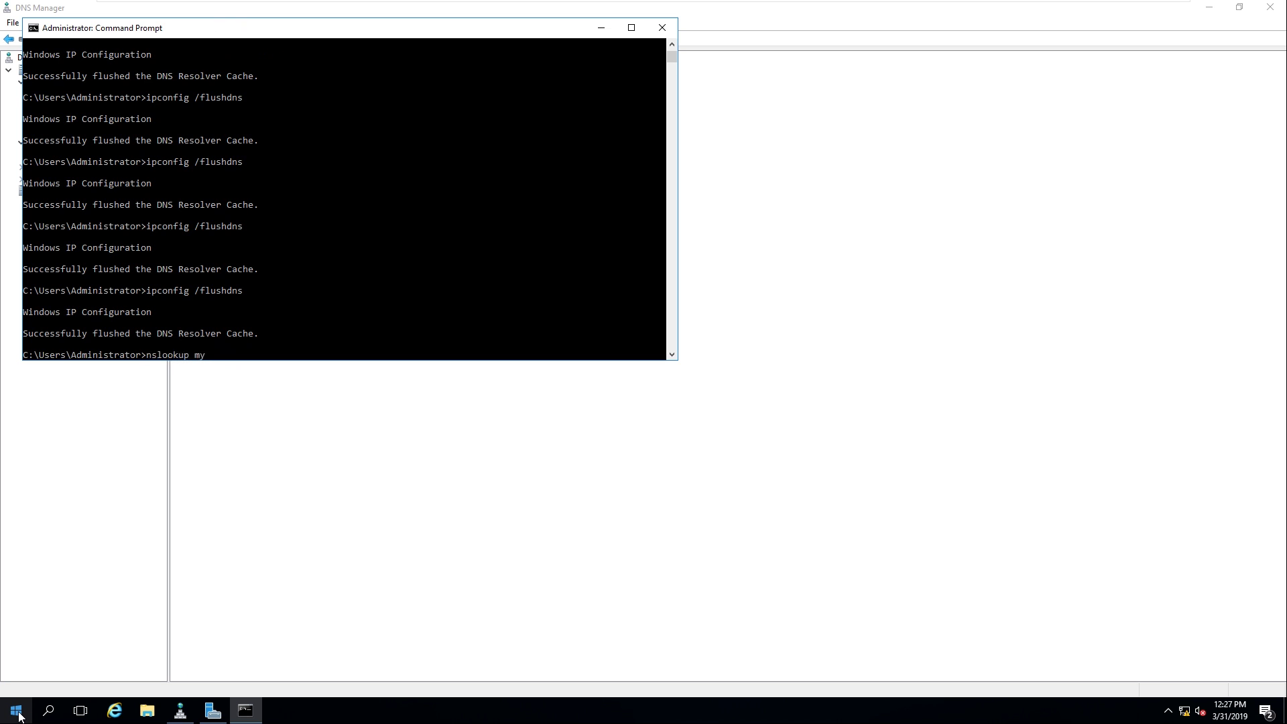
text(p my)
key(BackSpace)
key(BackSpace)
key(BackSpace)
text(ww.mylabskh.com)
key(Return)
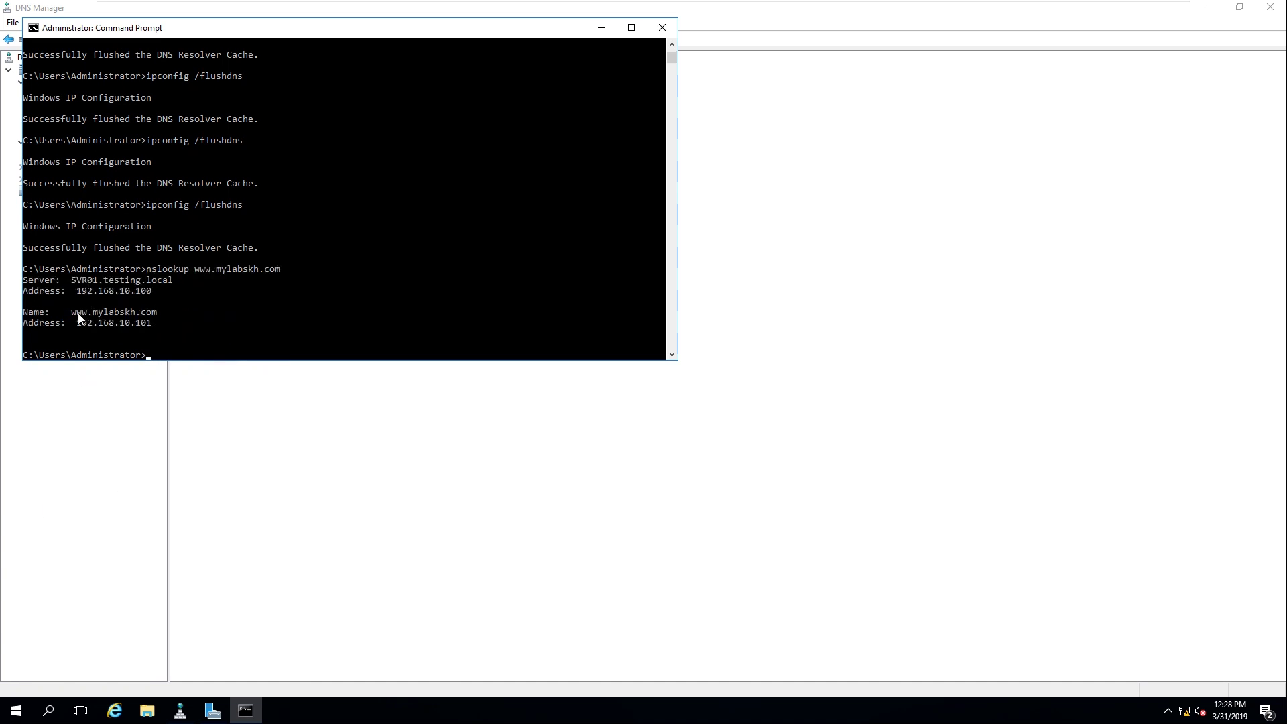
drag(80, 321, 156, 324)
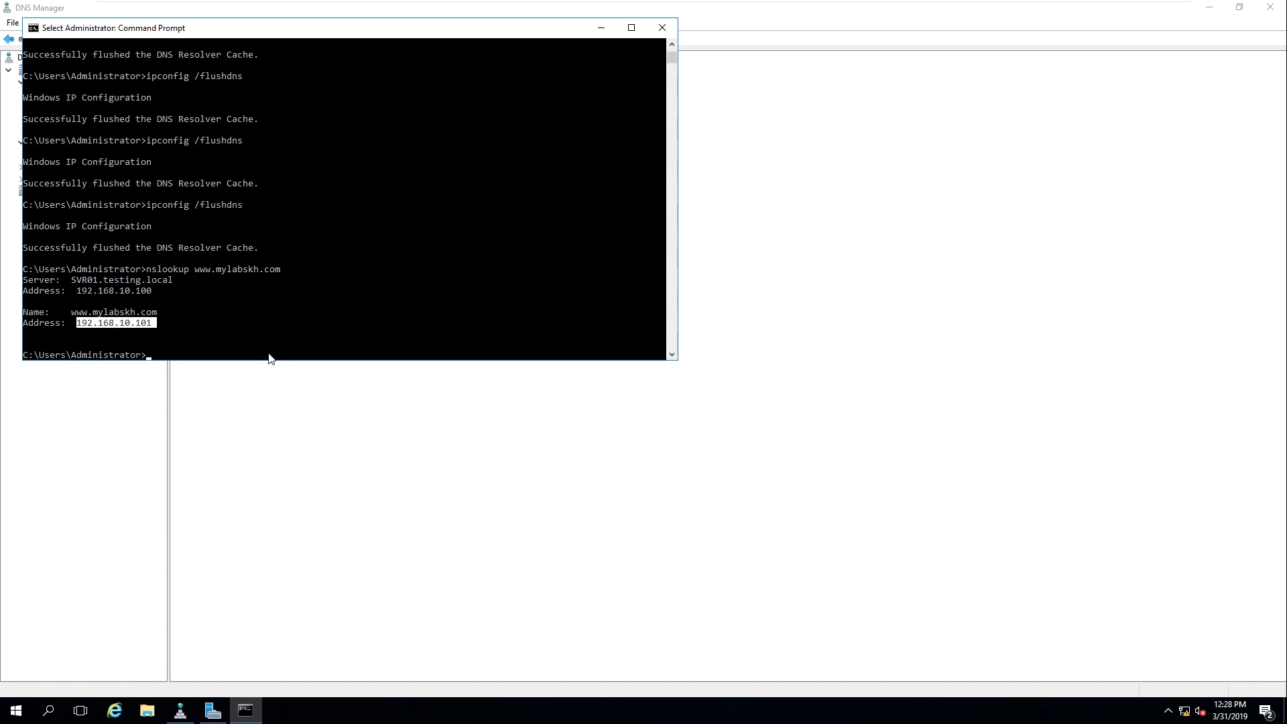
click(662, 28)
Switch to the SVR02-WebServer machine, open Command Prompt, and run ipconfig /flushdns twice
mouse_move(857, 3)
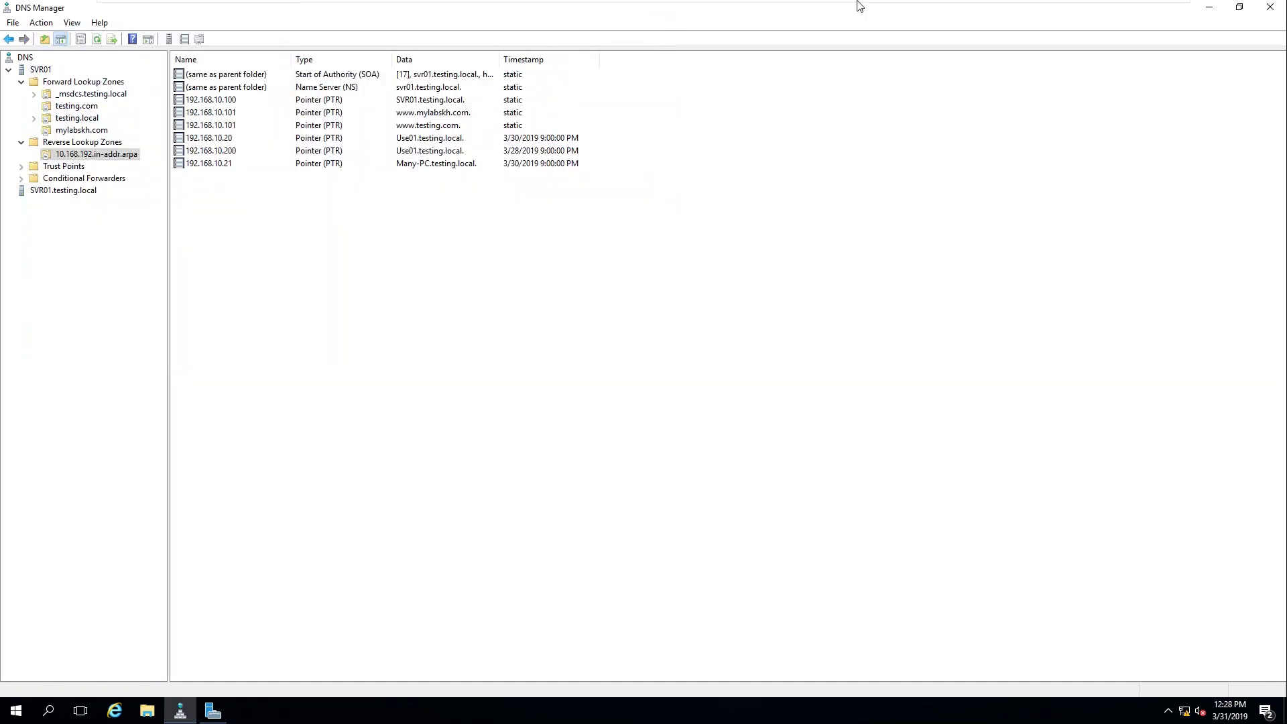
click(674, 11)
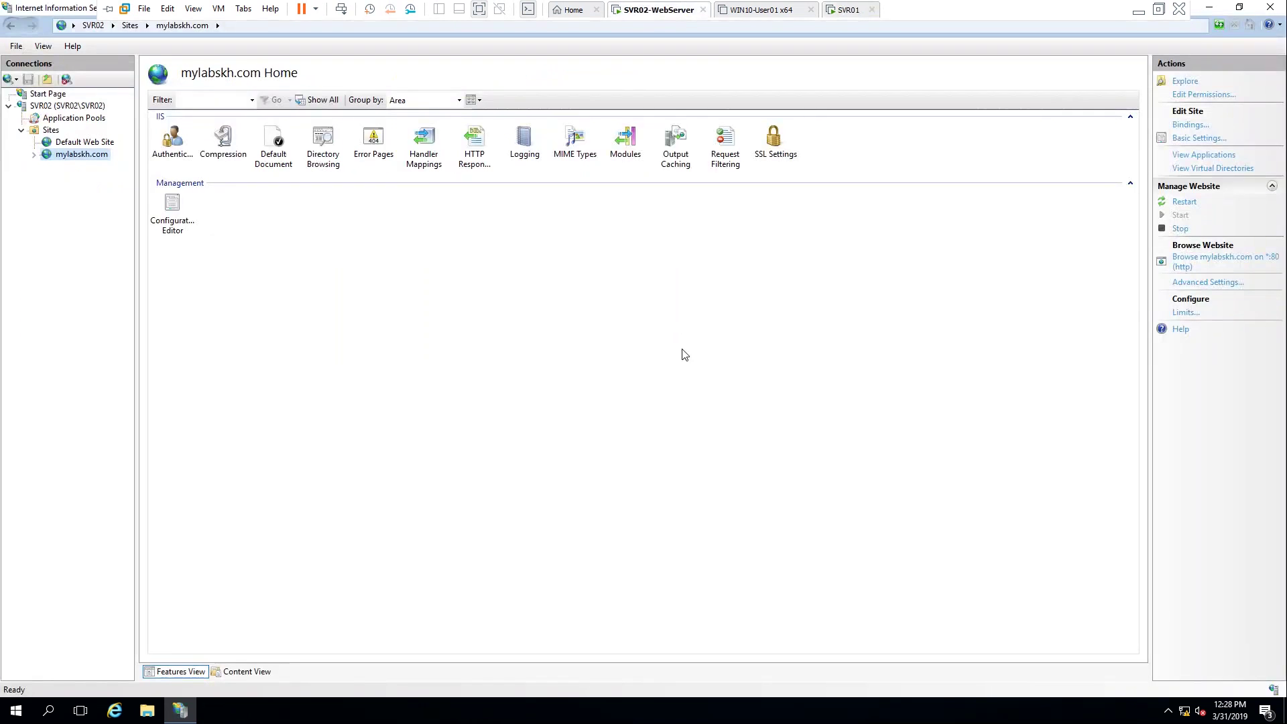
click(13, 718)
text(cmd)
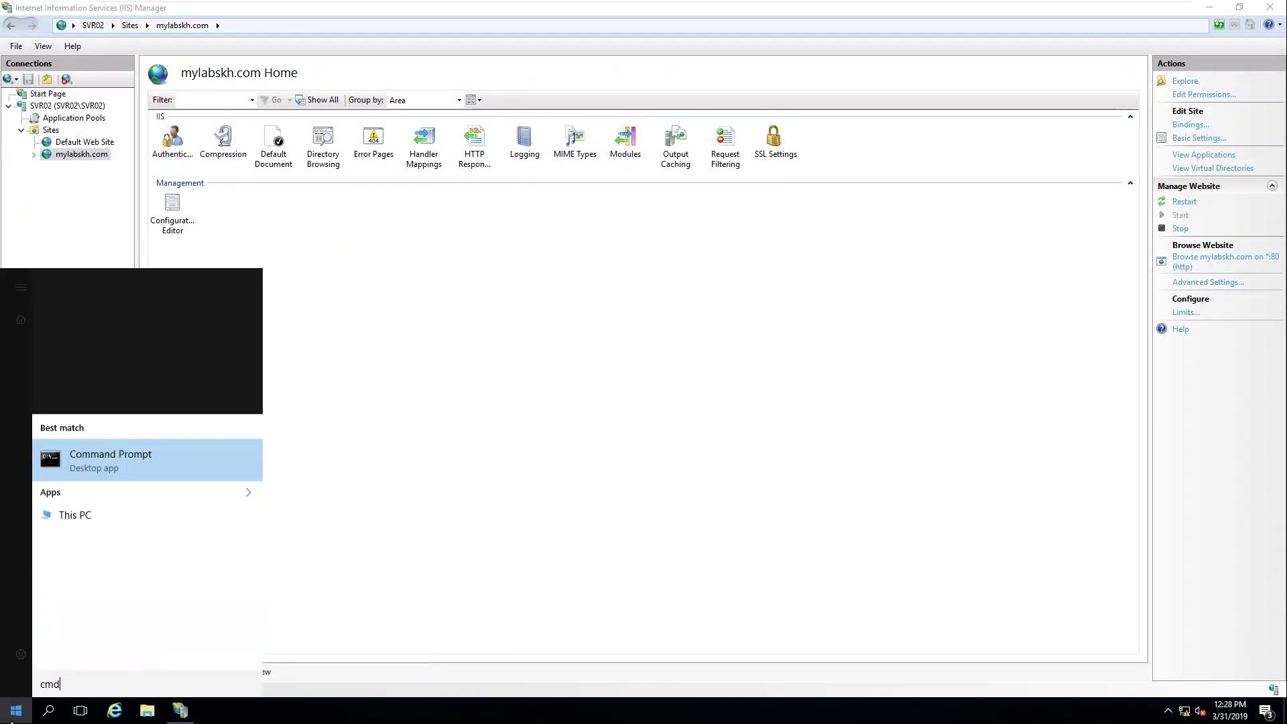
key(Return)
text(uip)
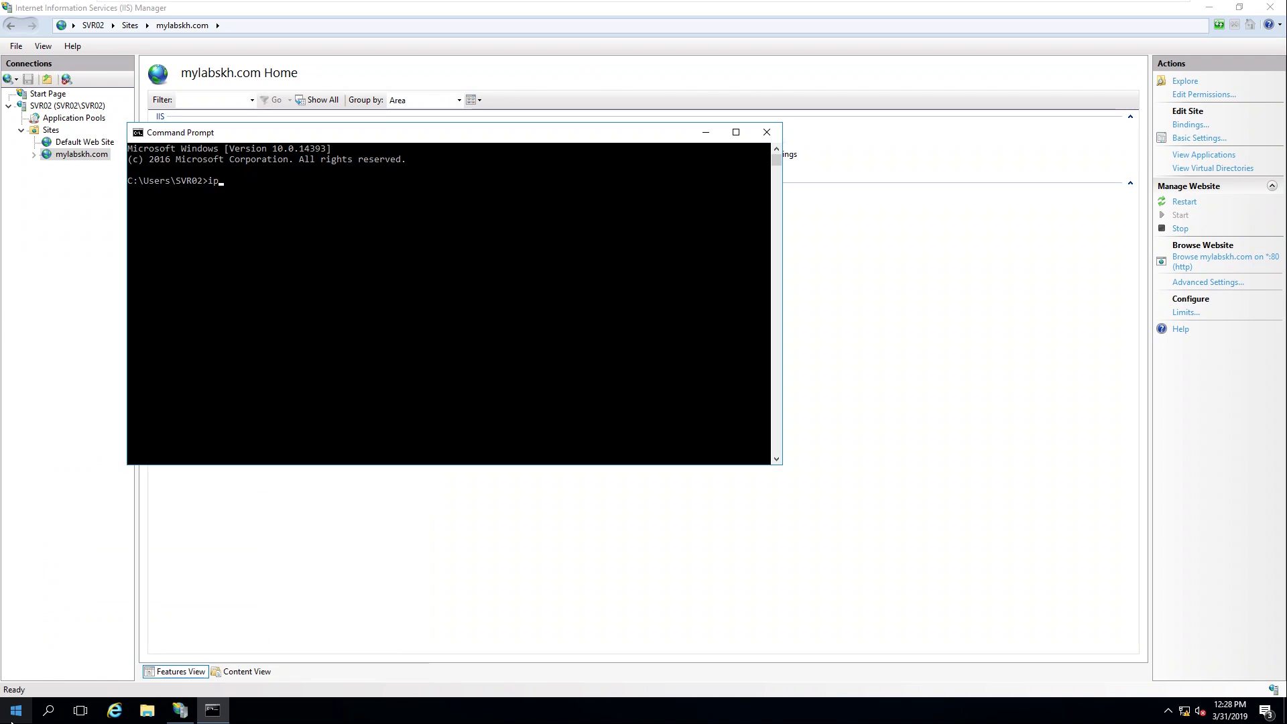
text(config /fluddnsns)
key(Return)
key(Up)
key(Return)
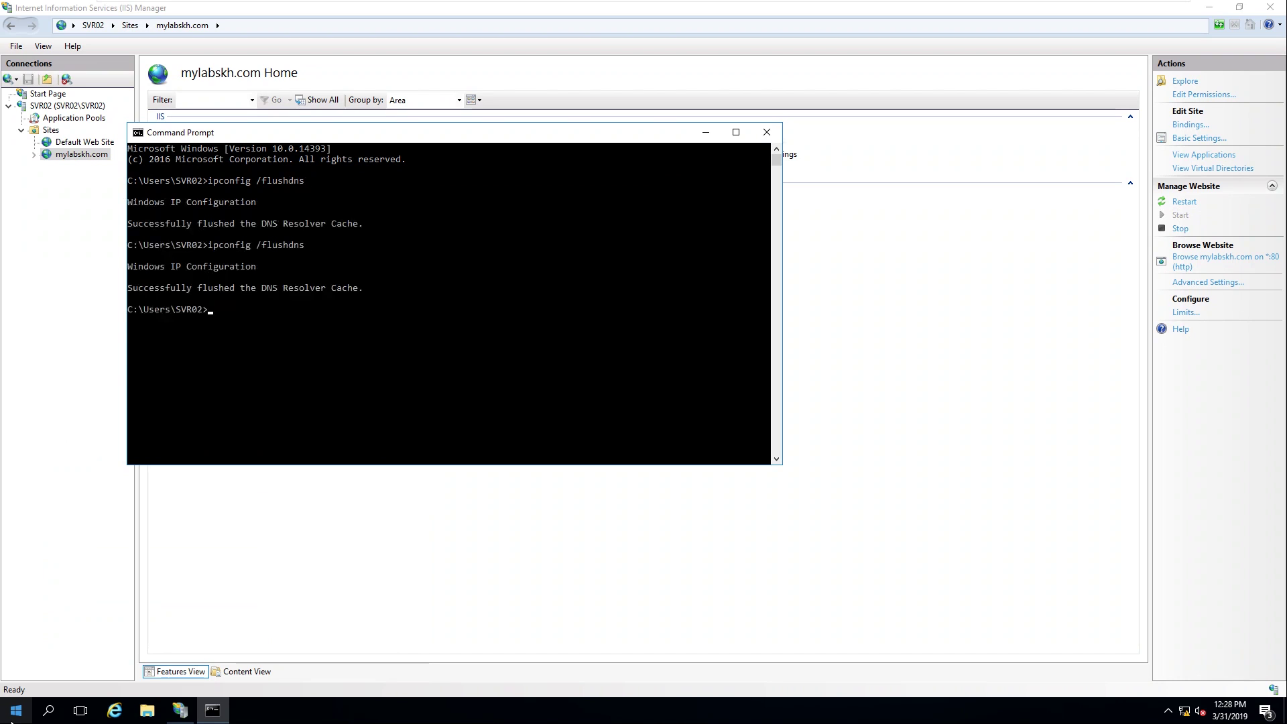
Flush the DNS resolver cache on SVR02 three more times with ipconfig /flushdns
key(Up)
key(Return)
key(Up)
key(Return)
key(Up)
key(Return)
key(Up)
key(Escape)
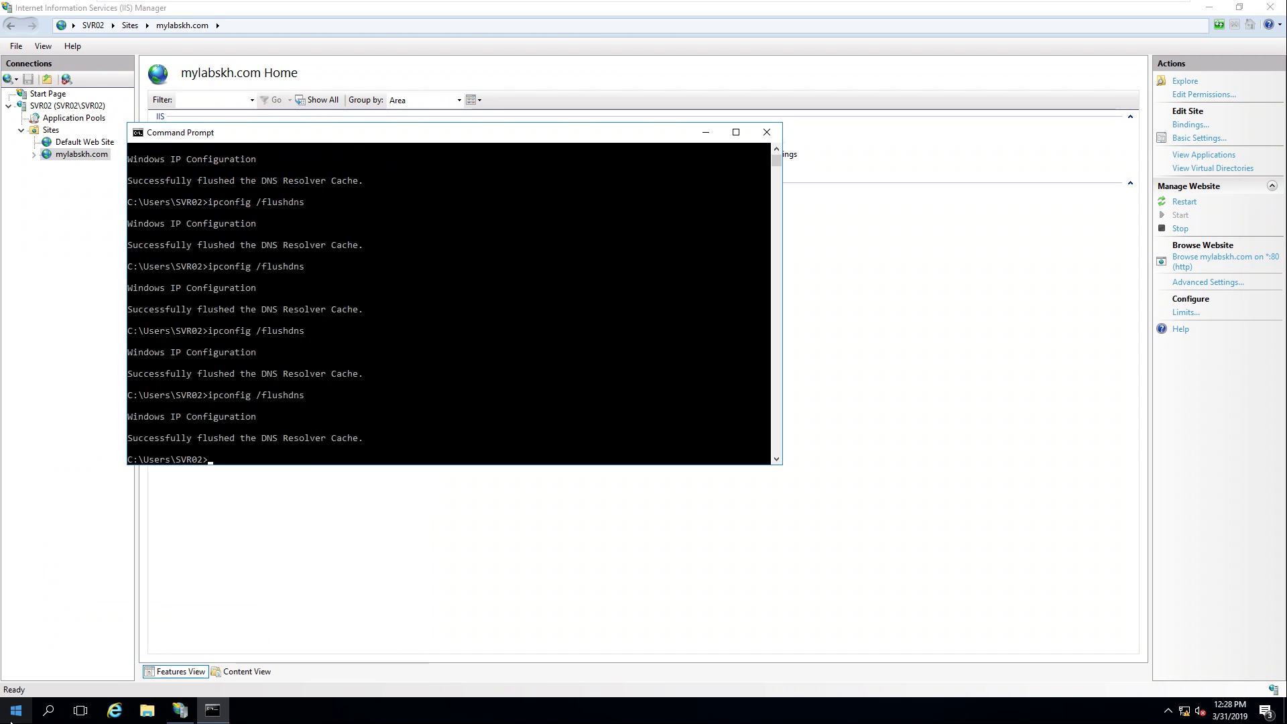
text(nslookup ww)
text(w.cre)
key(BackSpace)
key(BackSpace)
key(BackSpace)
text(my)
text(loa)
text(al)
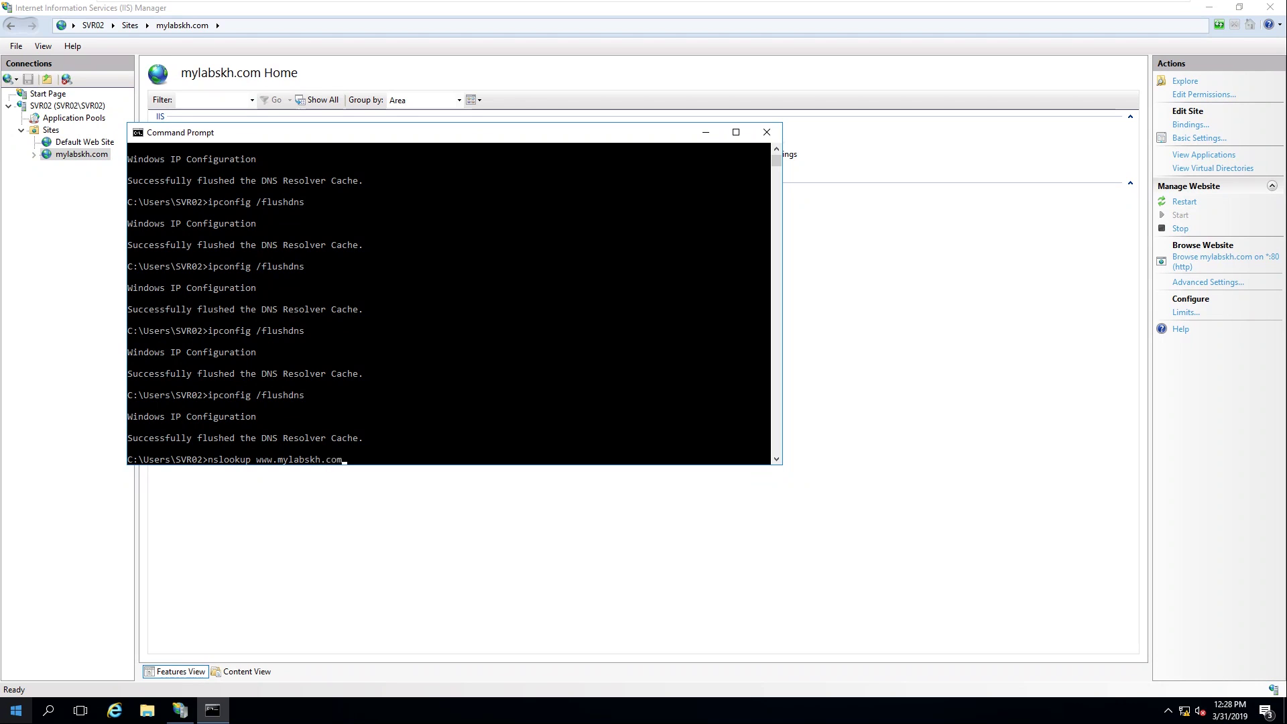
key(Return)
key(Return)
key(Return)
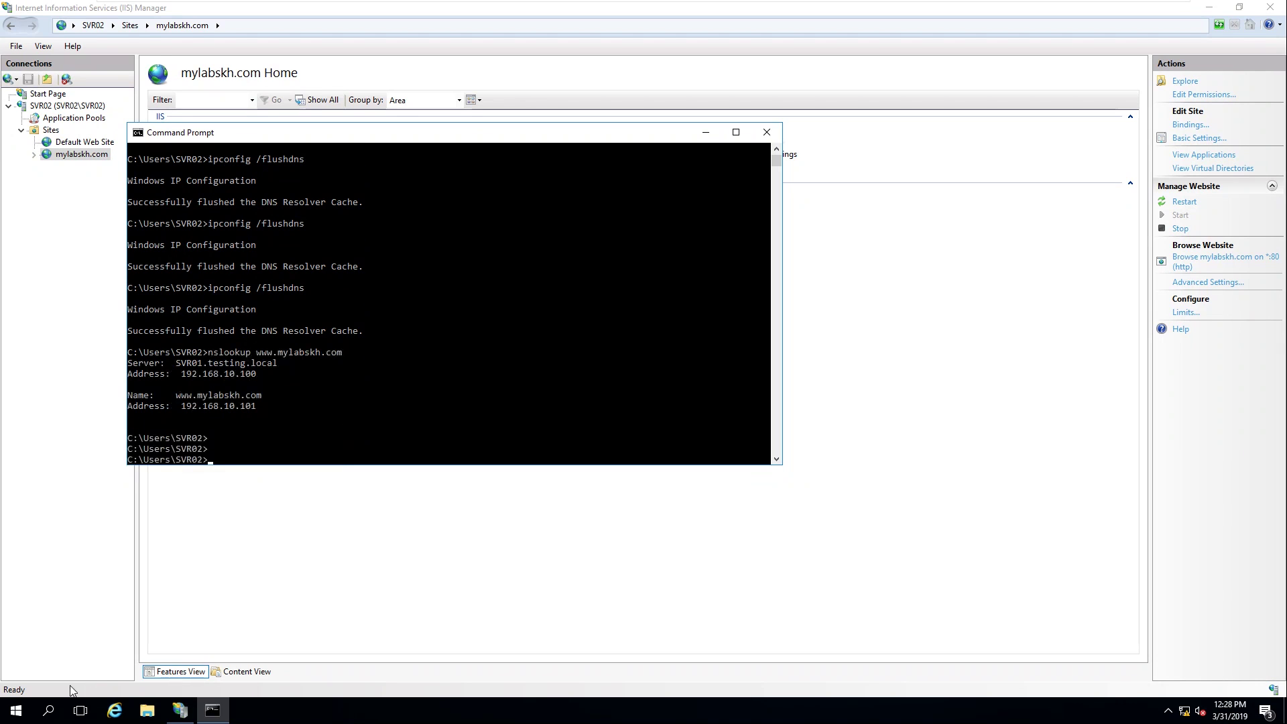
drag(261, 406, 143, 384)
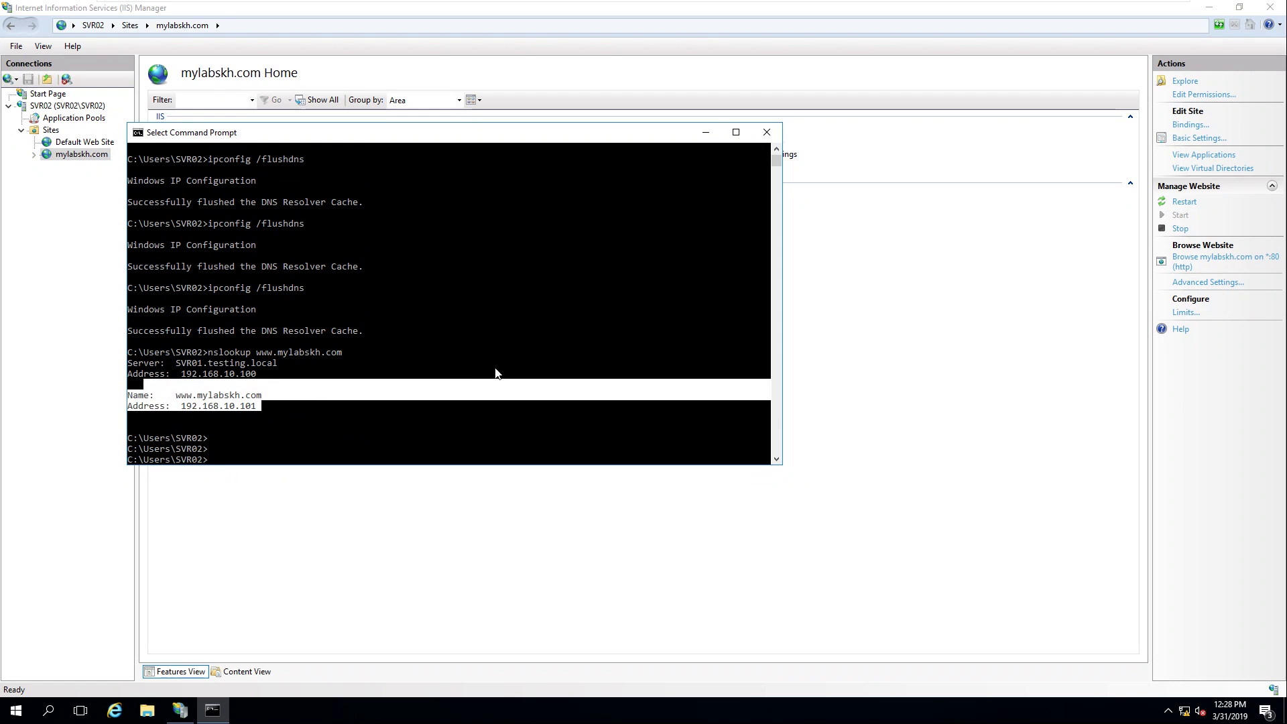
click(766, 132)
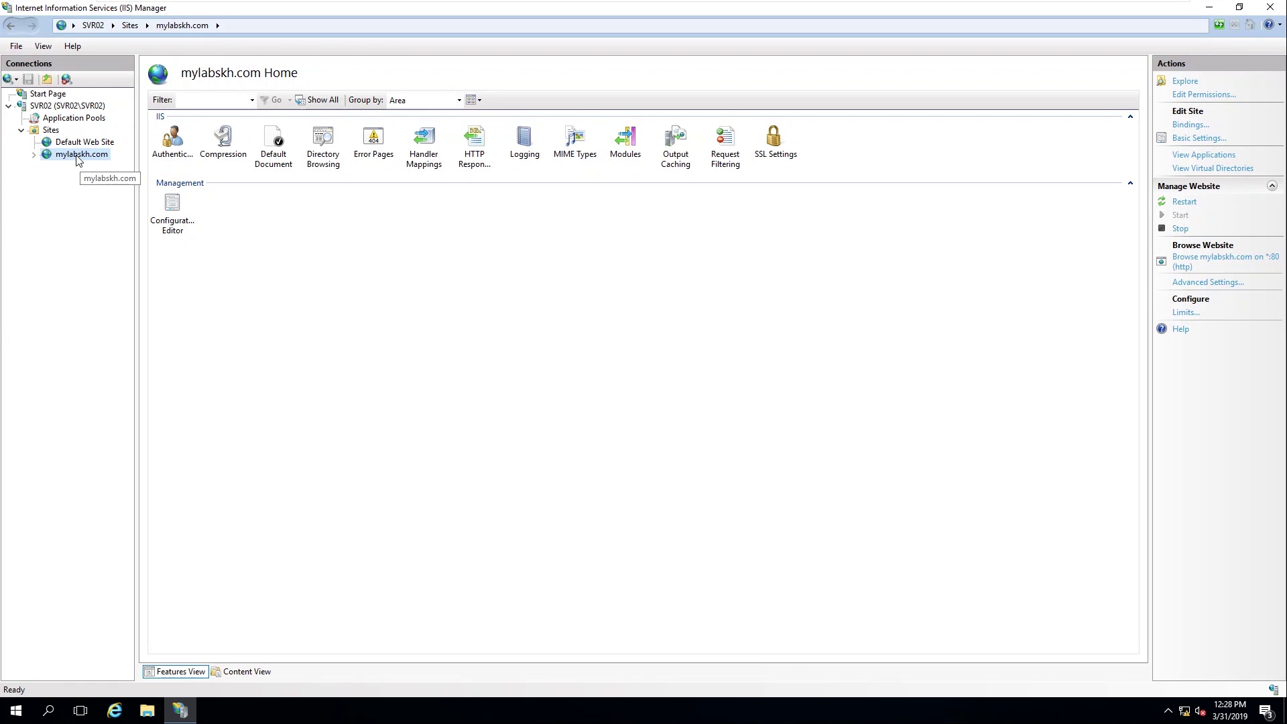
Review the mylabskh.com site's content folder, then its site name and physical path in the basic settings, closing both
click(1178, 83)
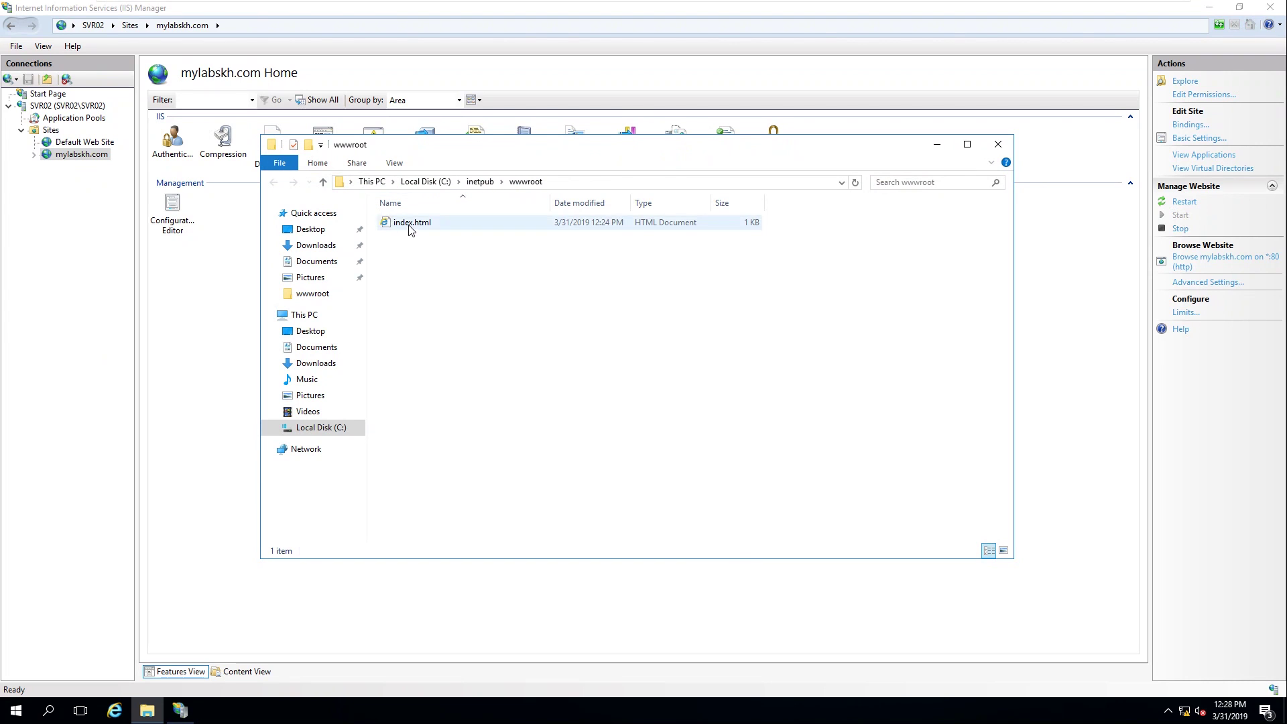
click(998, 144)
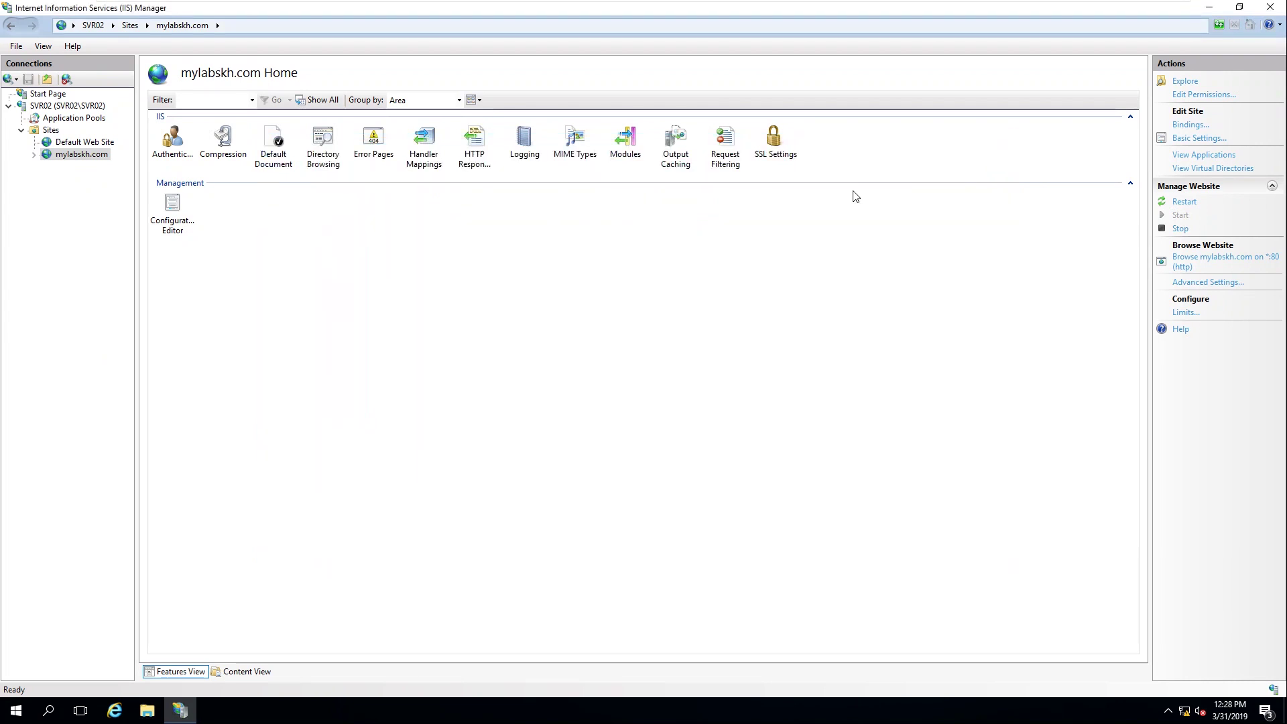
click(1199, 139)
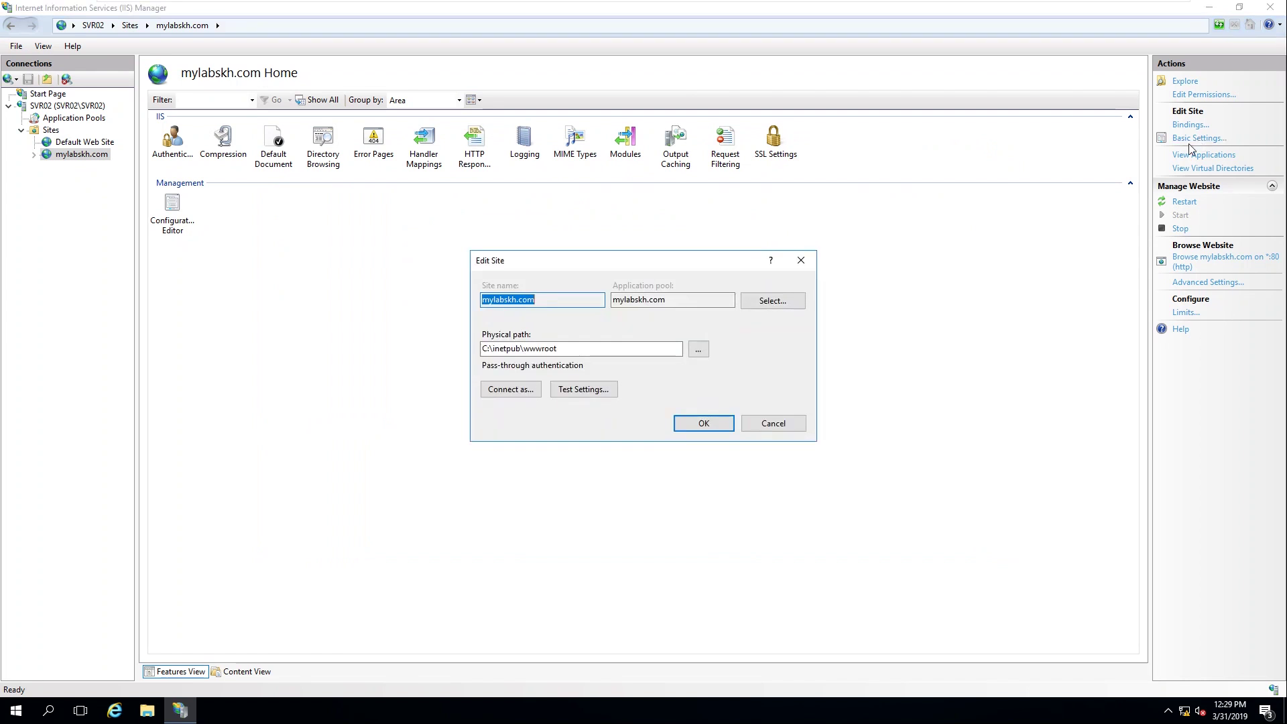
drag(670, 349, 476, 350)
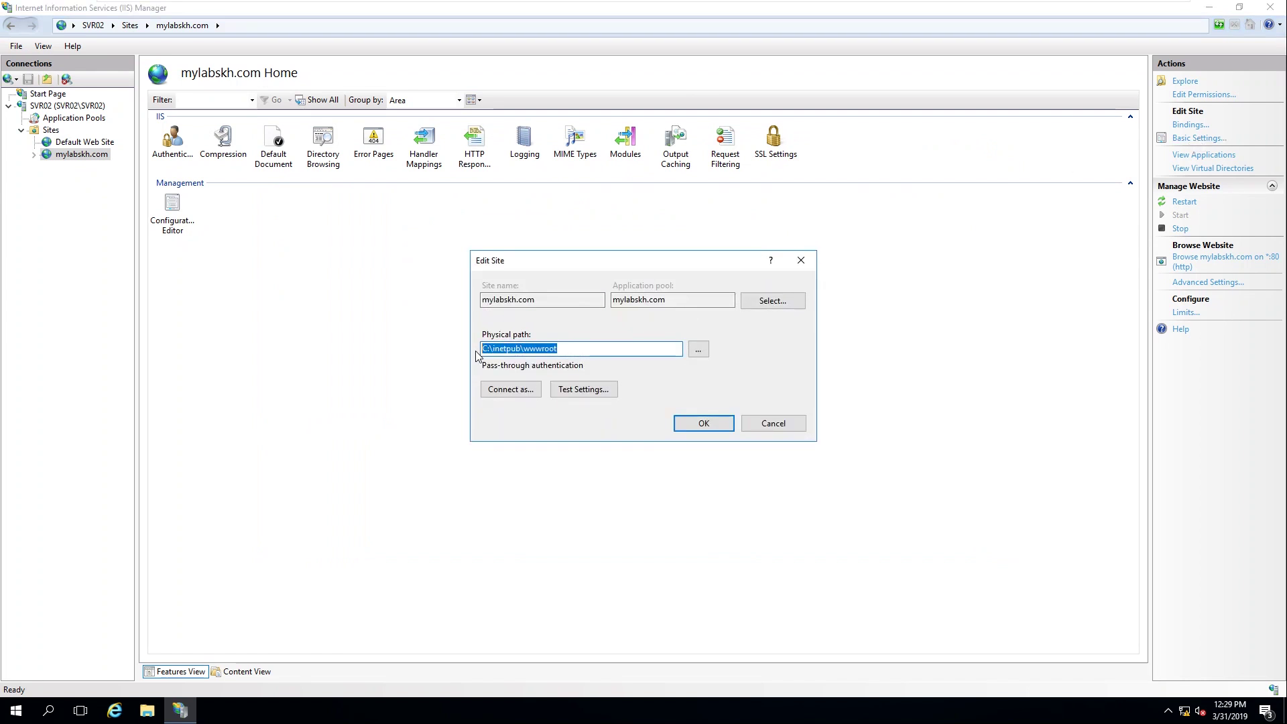
double_click(523, 300)
click(773, 424)
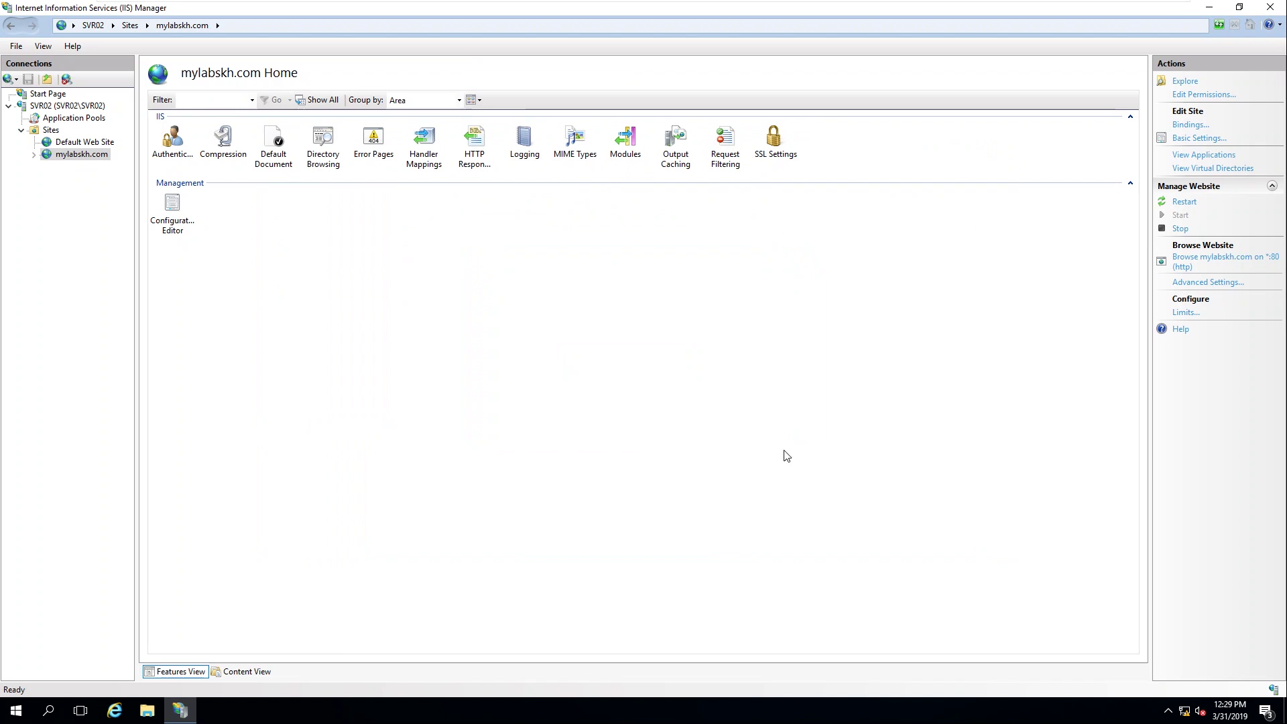
Open the site bindings of mylabskh.com and examine the http binding's host name and port, leaving its editor without changes
click(1190, 125)
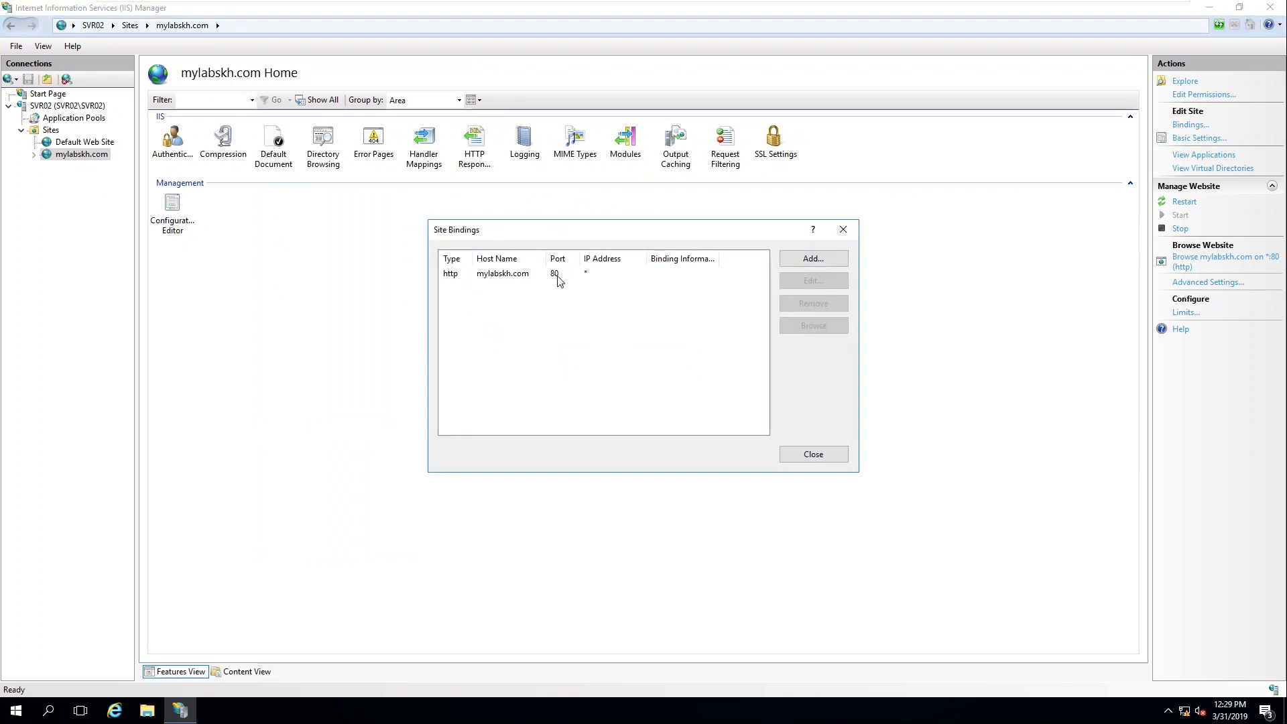
click(524, 278)
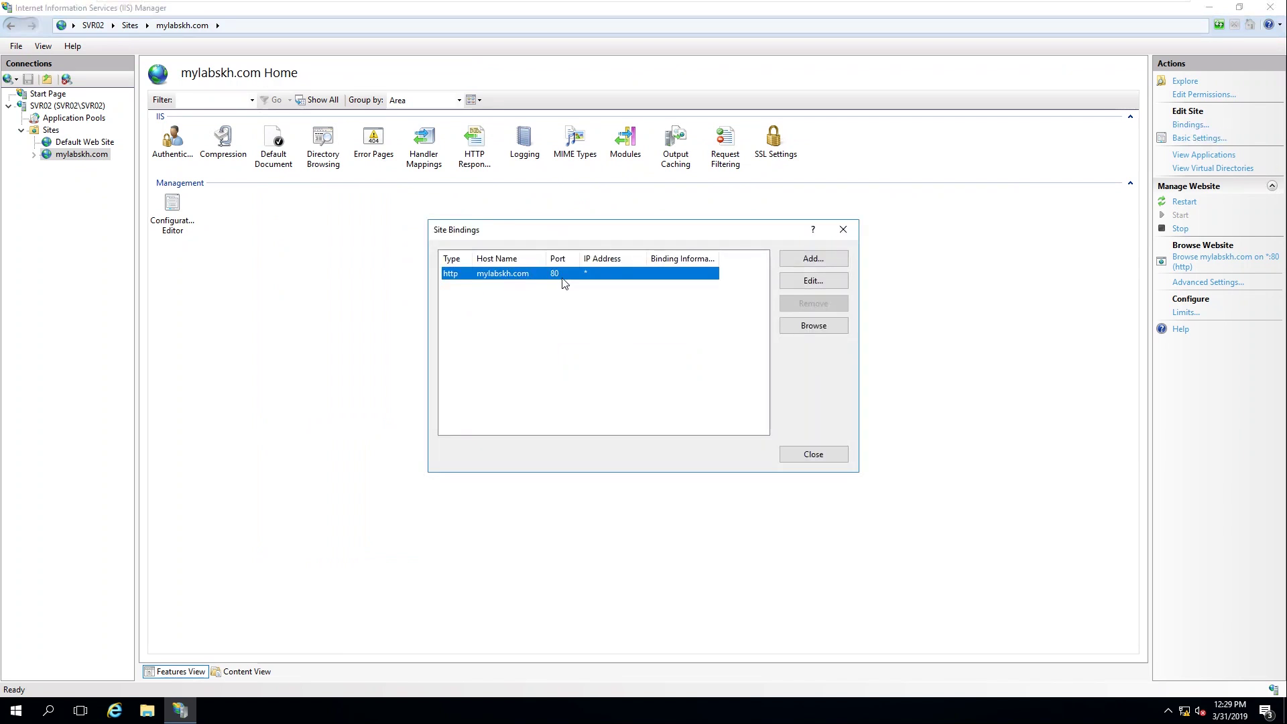
click(821, 281)
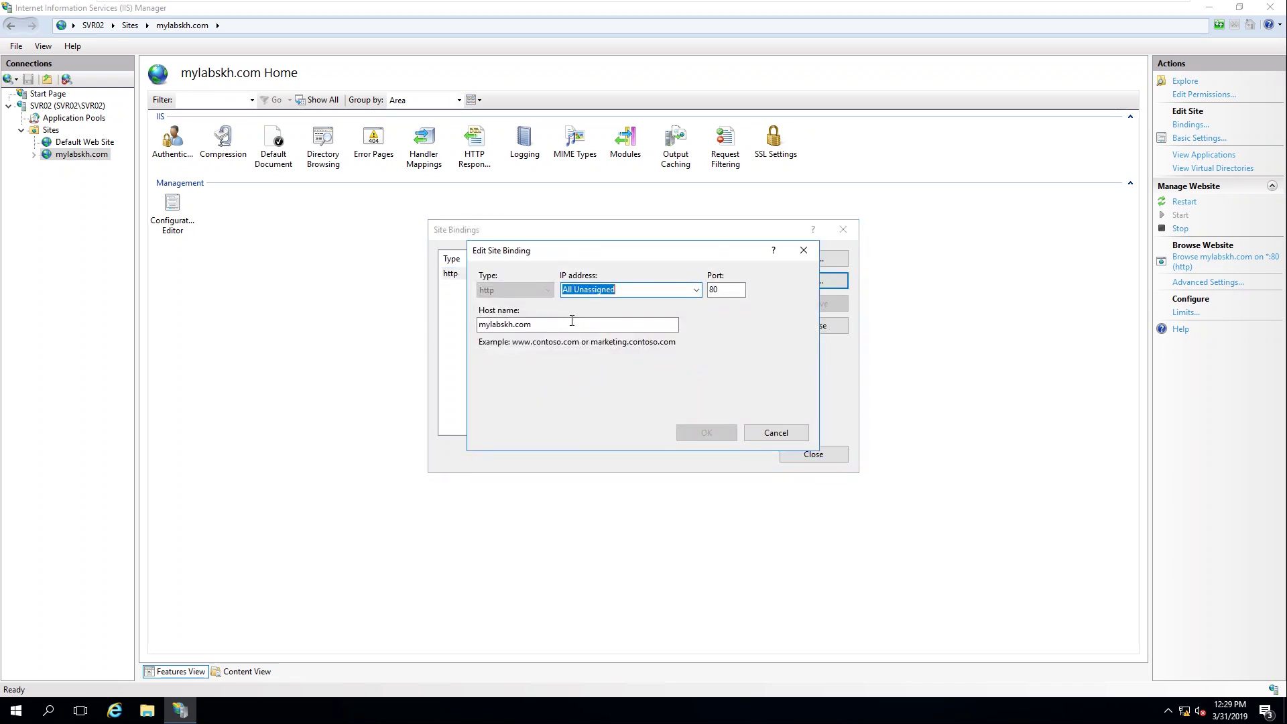
click(742, 289)
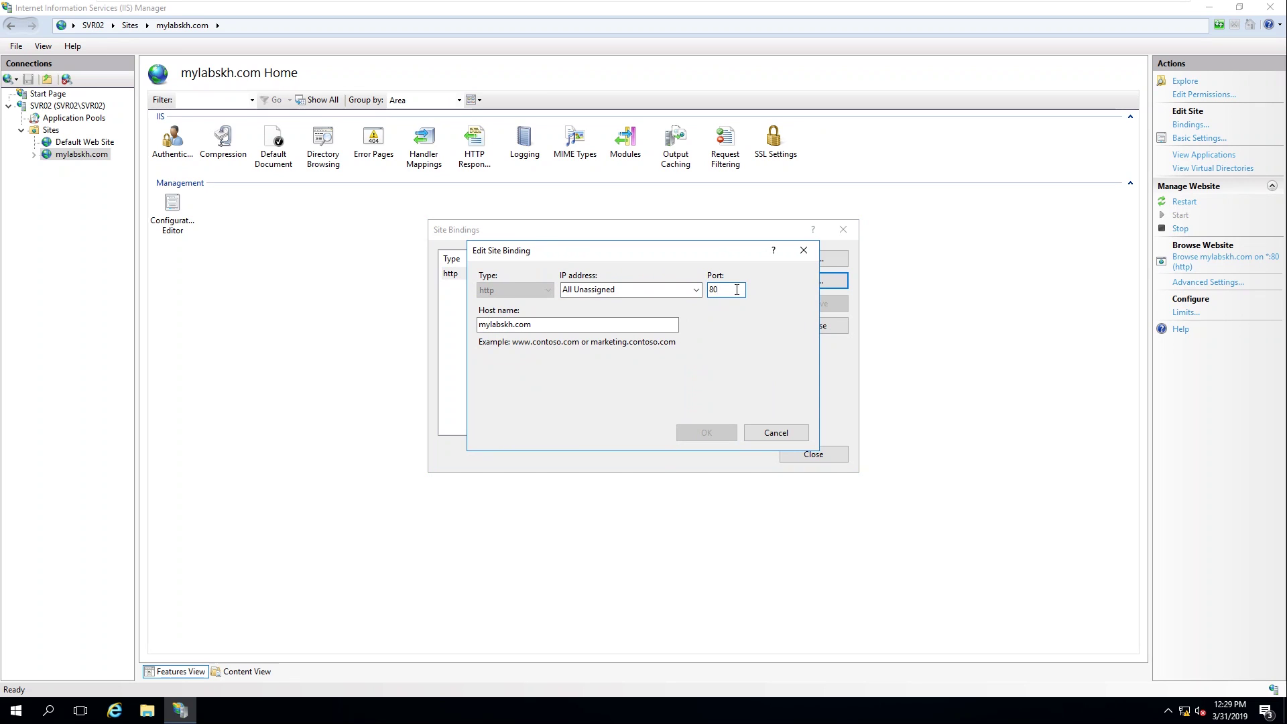
click(775, 433)
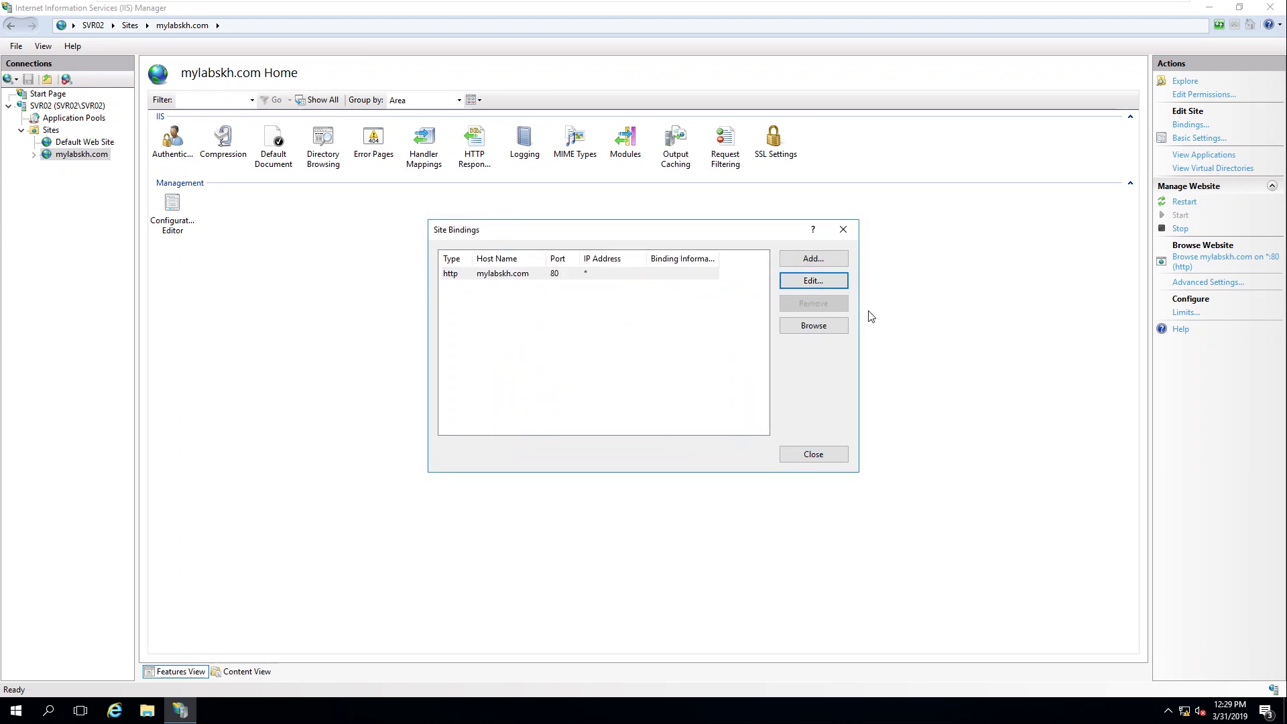
Examine the port and SSL certificate options of a new https binding, then discard it and close the site bindings
click(813, 259)
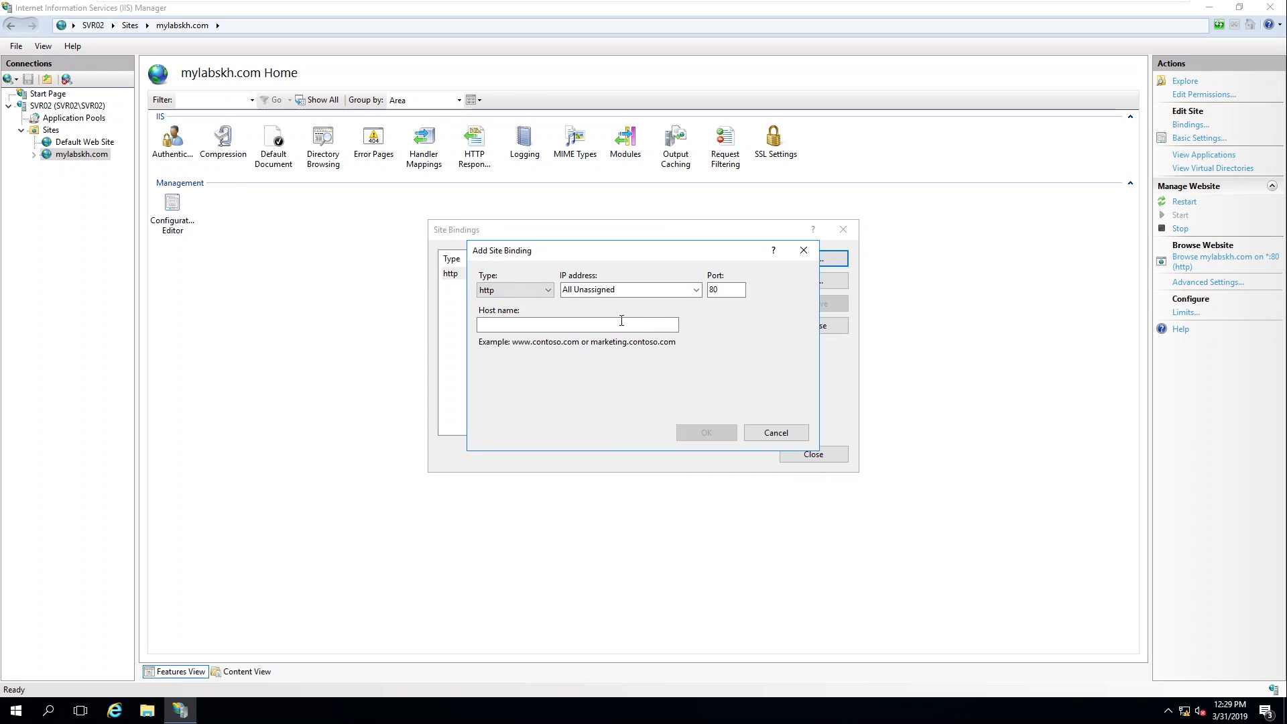
click(514, 290)
click(513, 318)
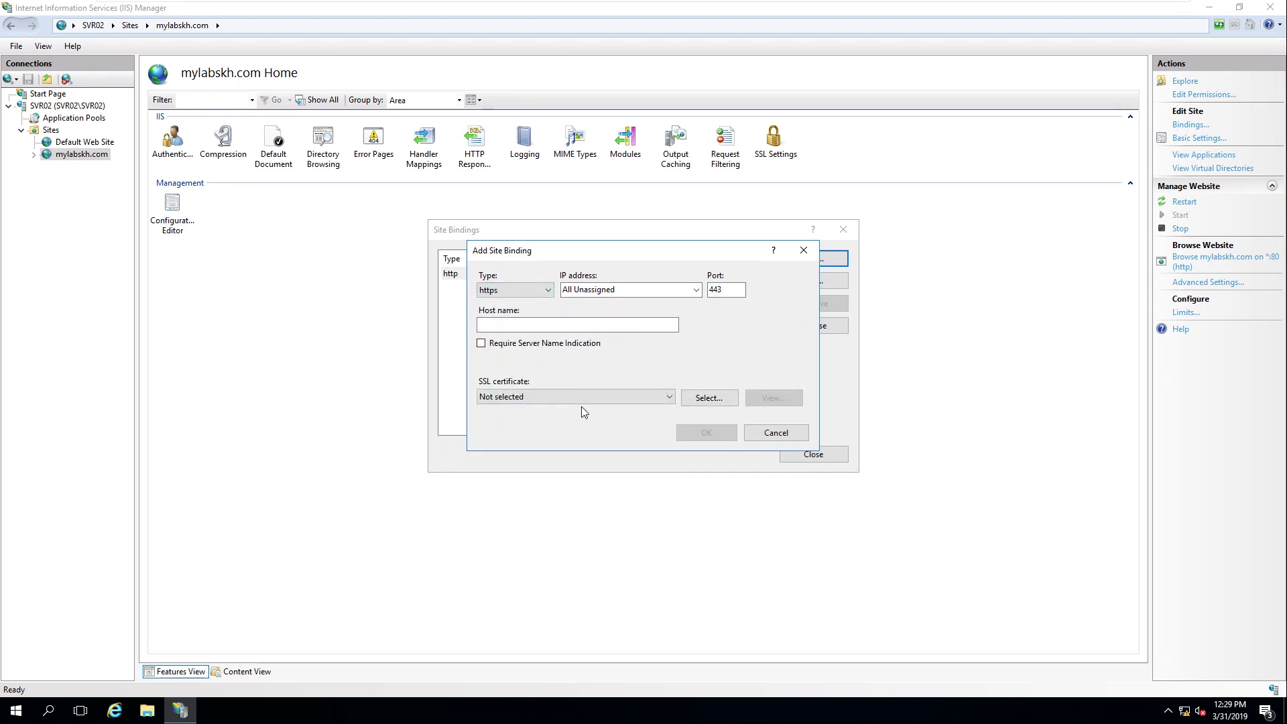
click(561, 399)
click(710, 401)
click(803, 252)
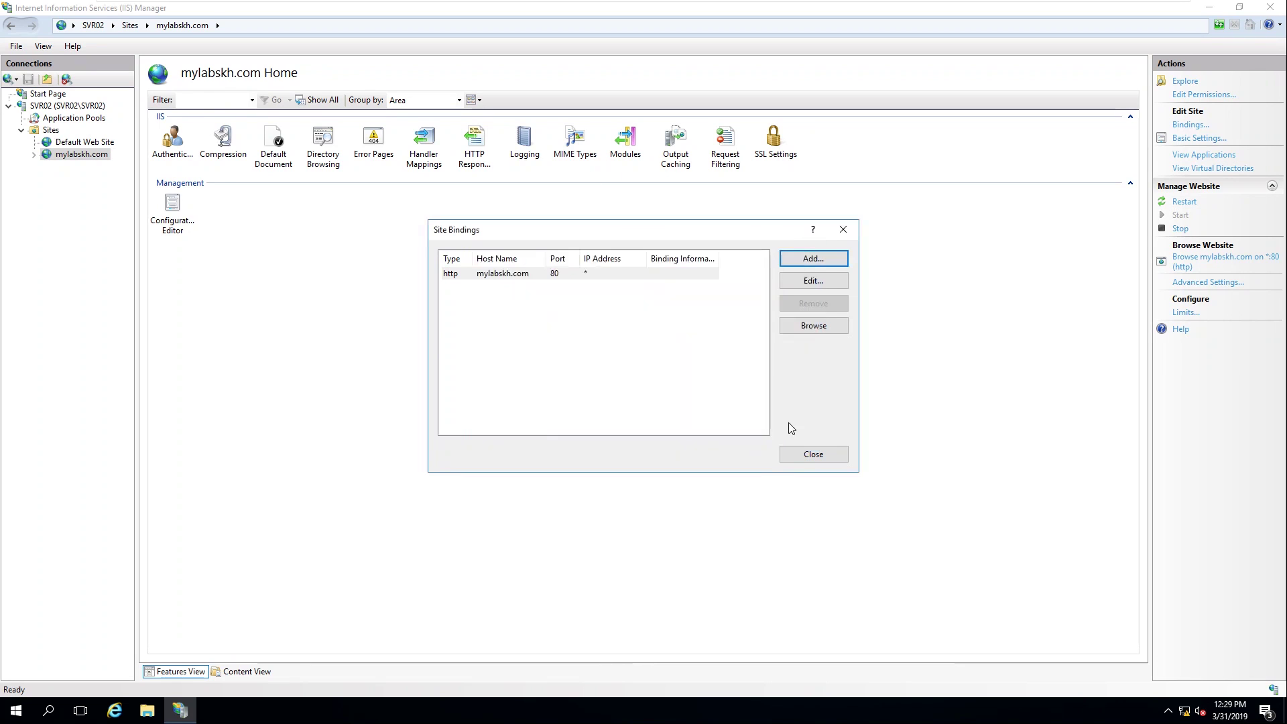
click(813, 454)
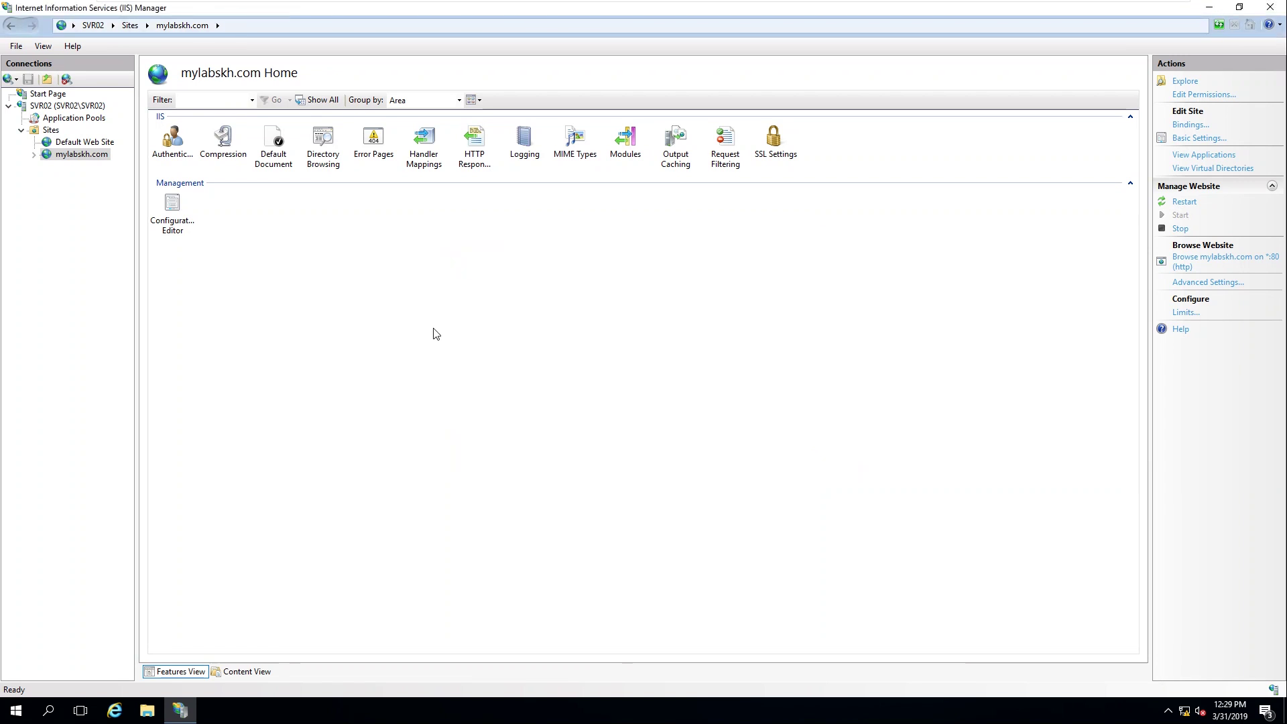
Switch to the WIN10-User01 x64 virtual machine and power it on, agreeing to try connecting device sata0:1 at every start
mouse_move(712, 6)
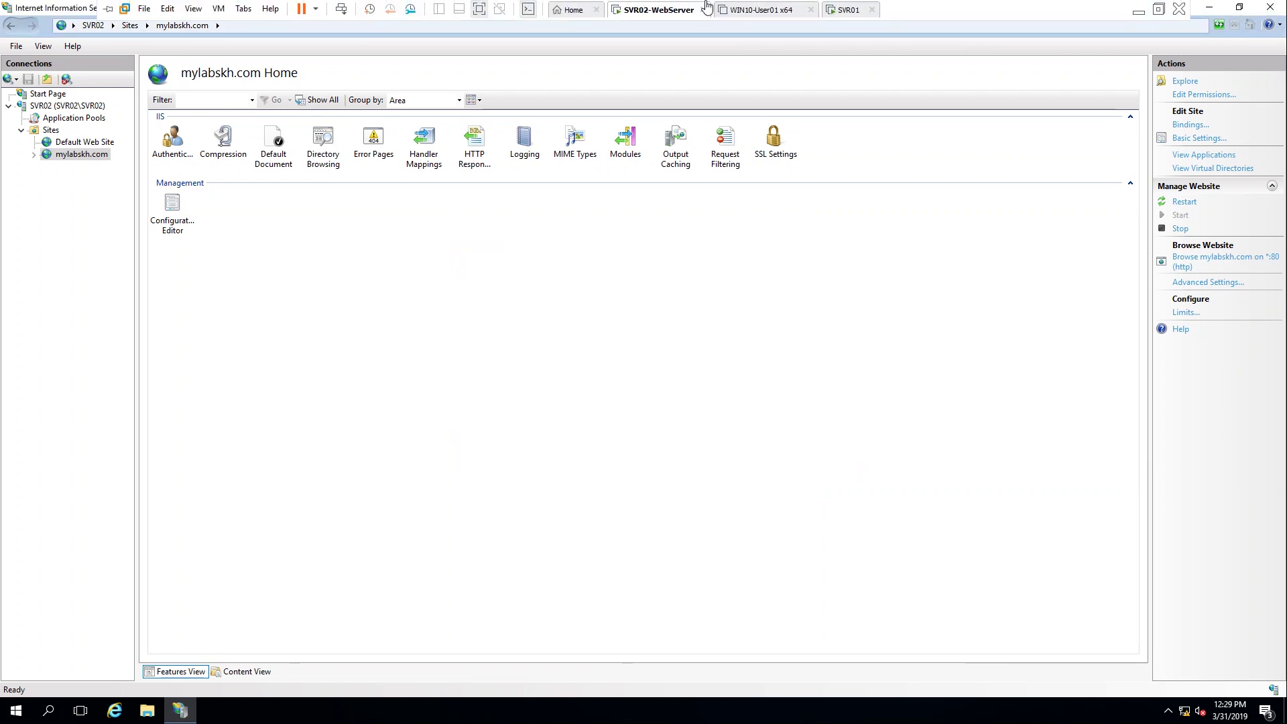
click(781, 15)
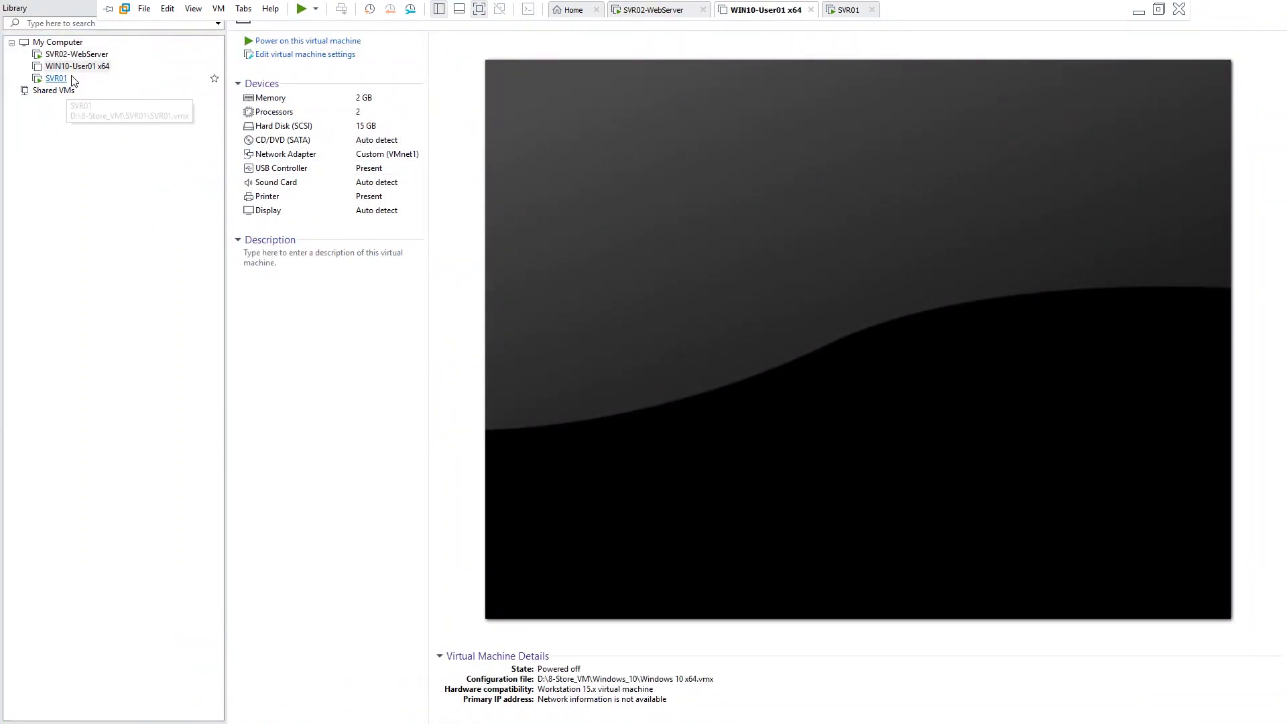
click(287, 41)
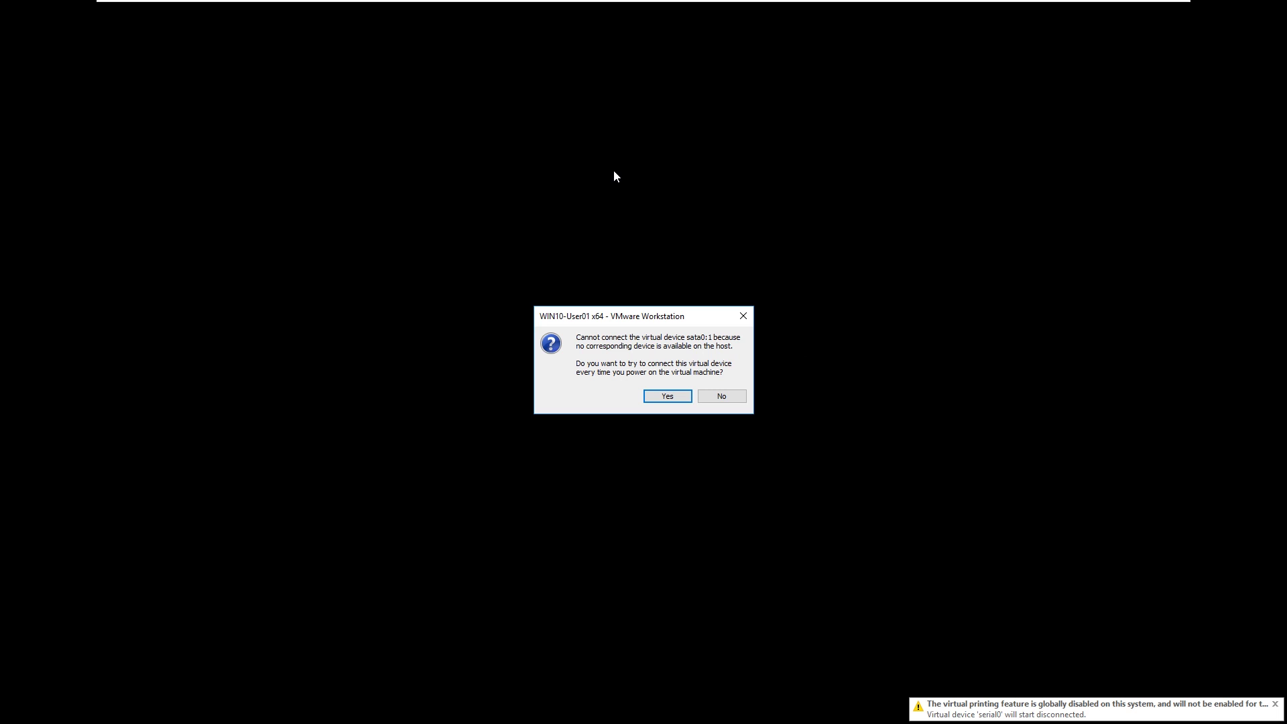
click(667, 397)
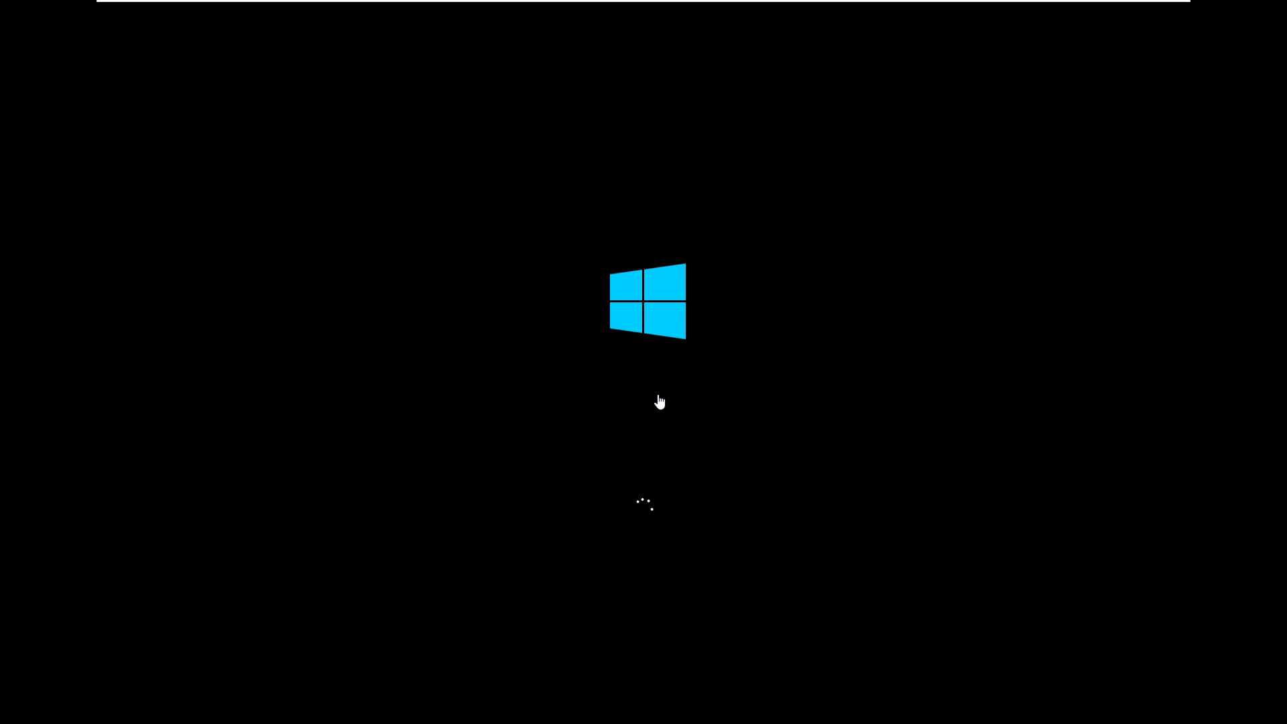
mouse_move(868, 3)
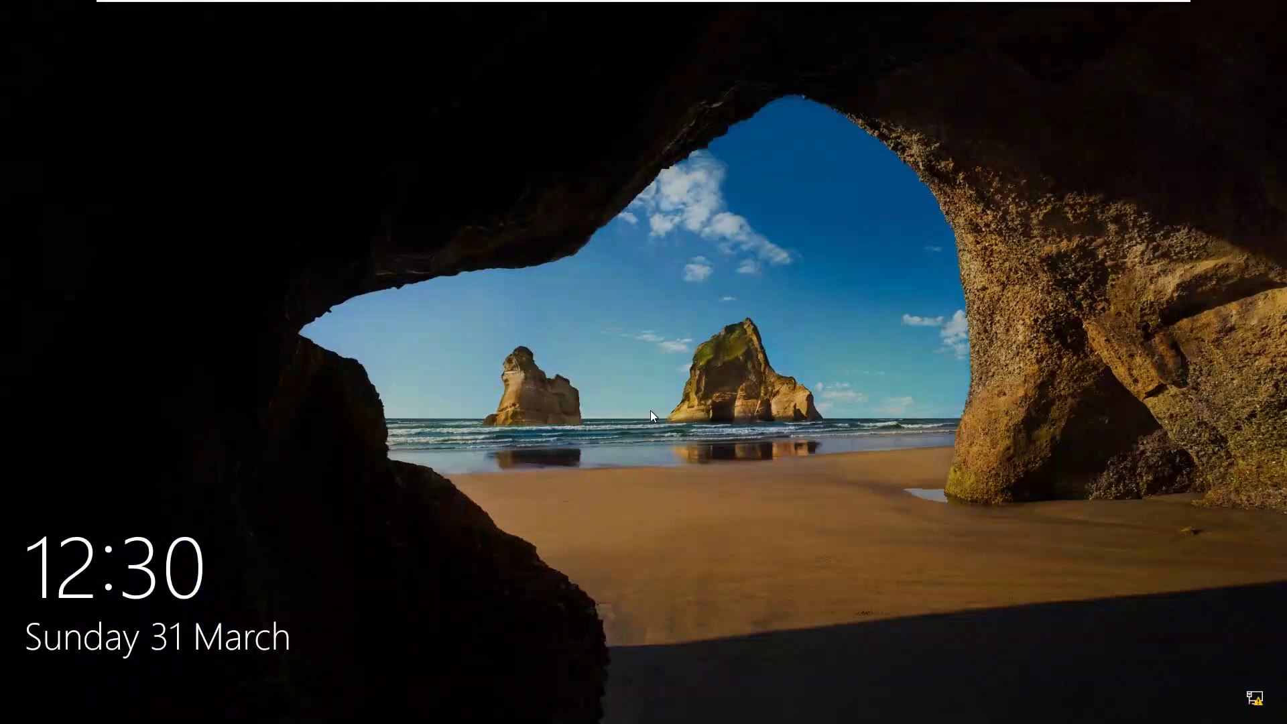
Sign in to the Windows 10 account on the client with the account password and refresh the desktop
click(688, 447)
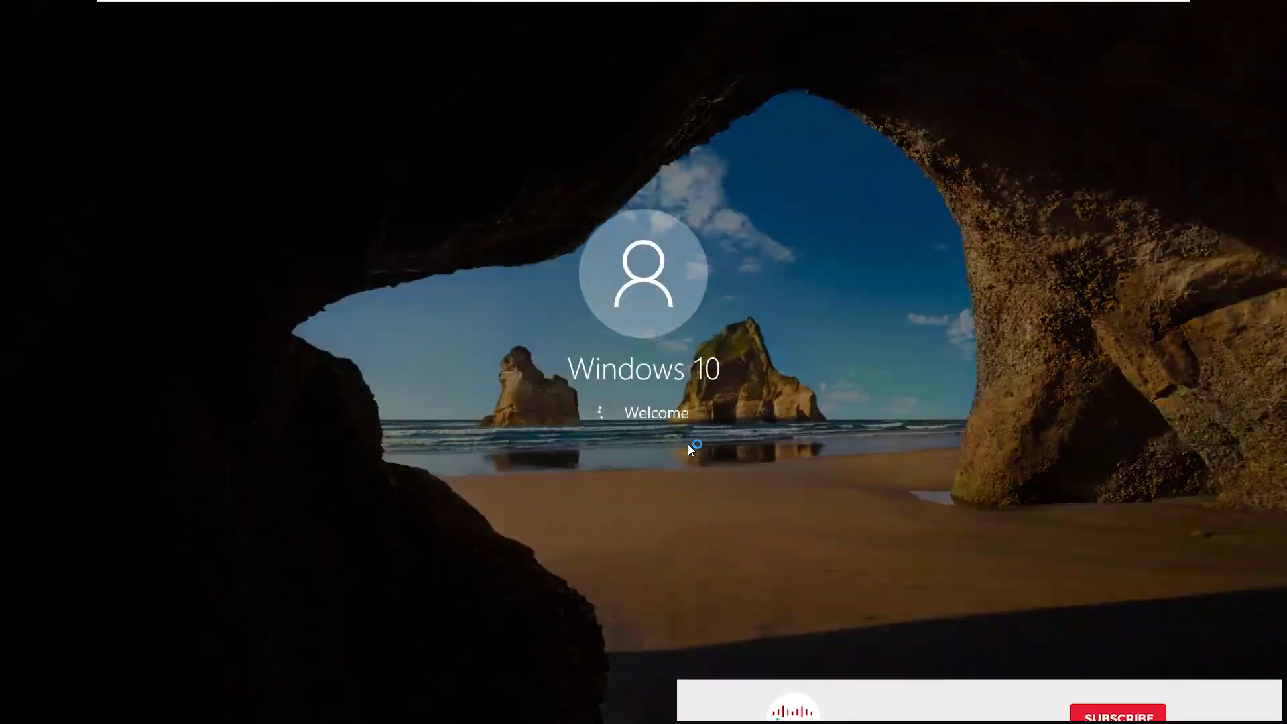
click(656, 445)
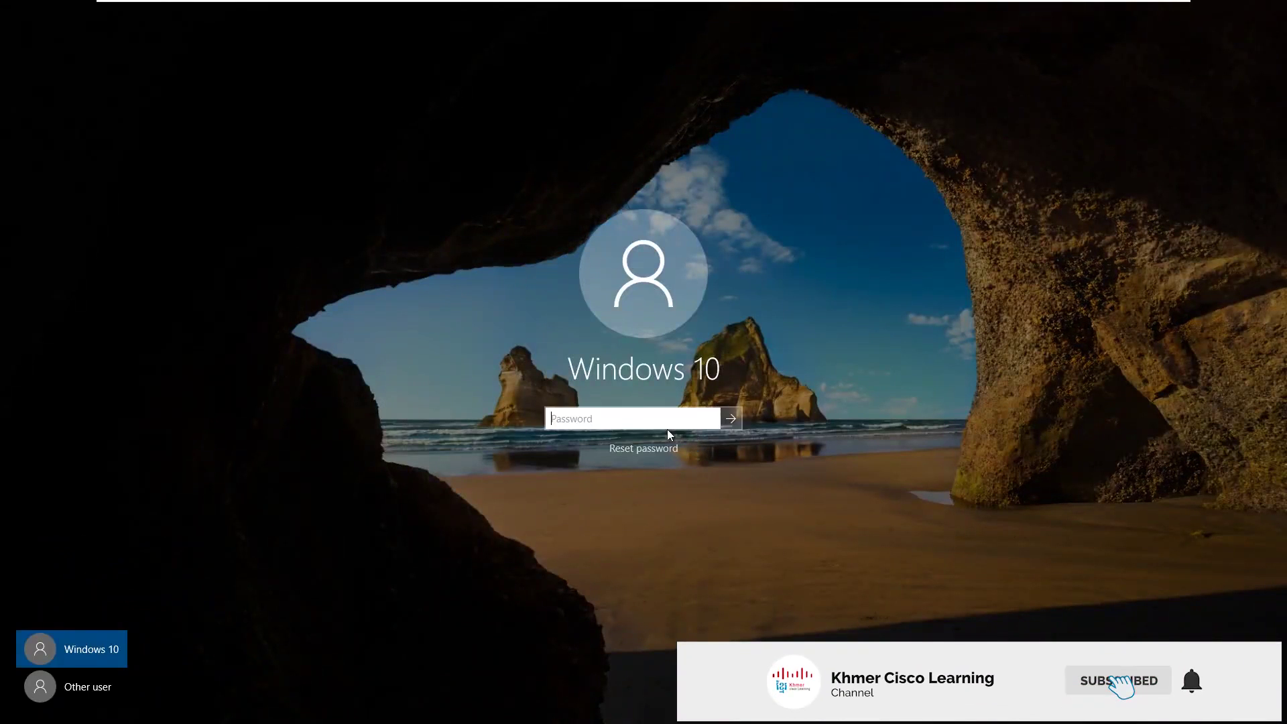
text(•••••••••••)
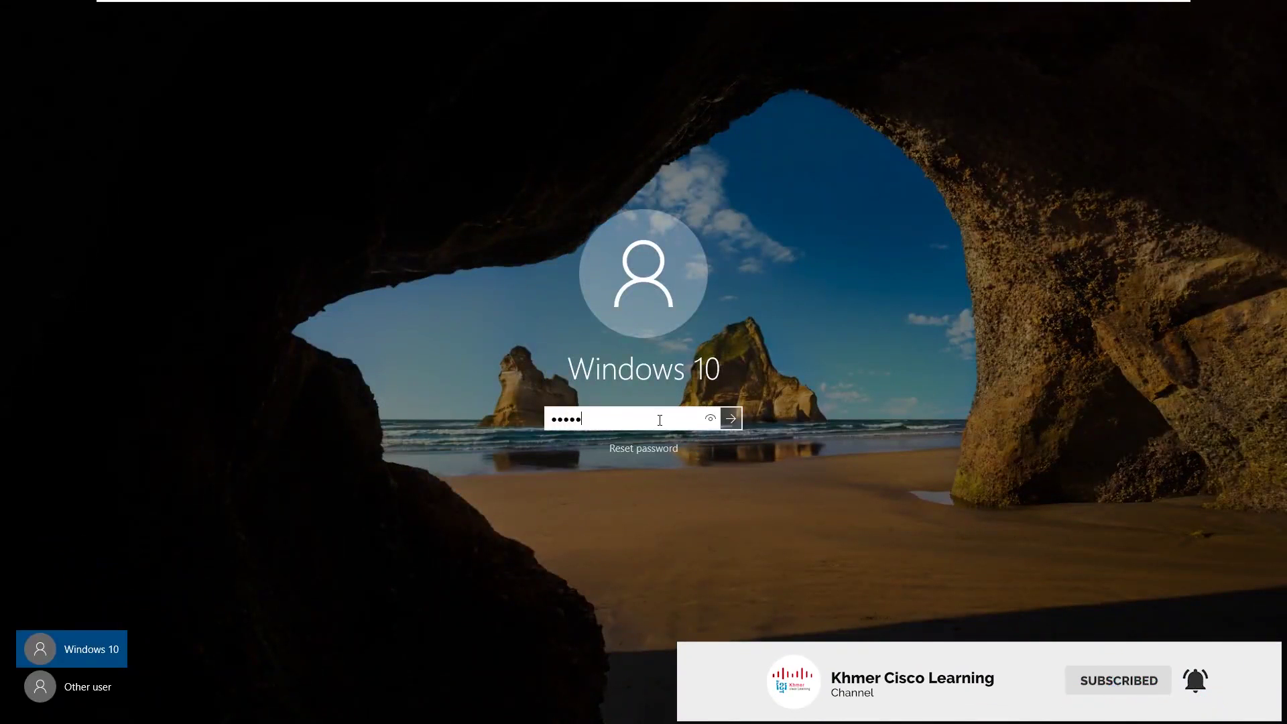
key(Return)
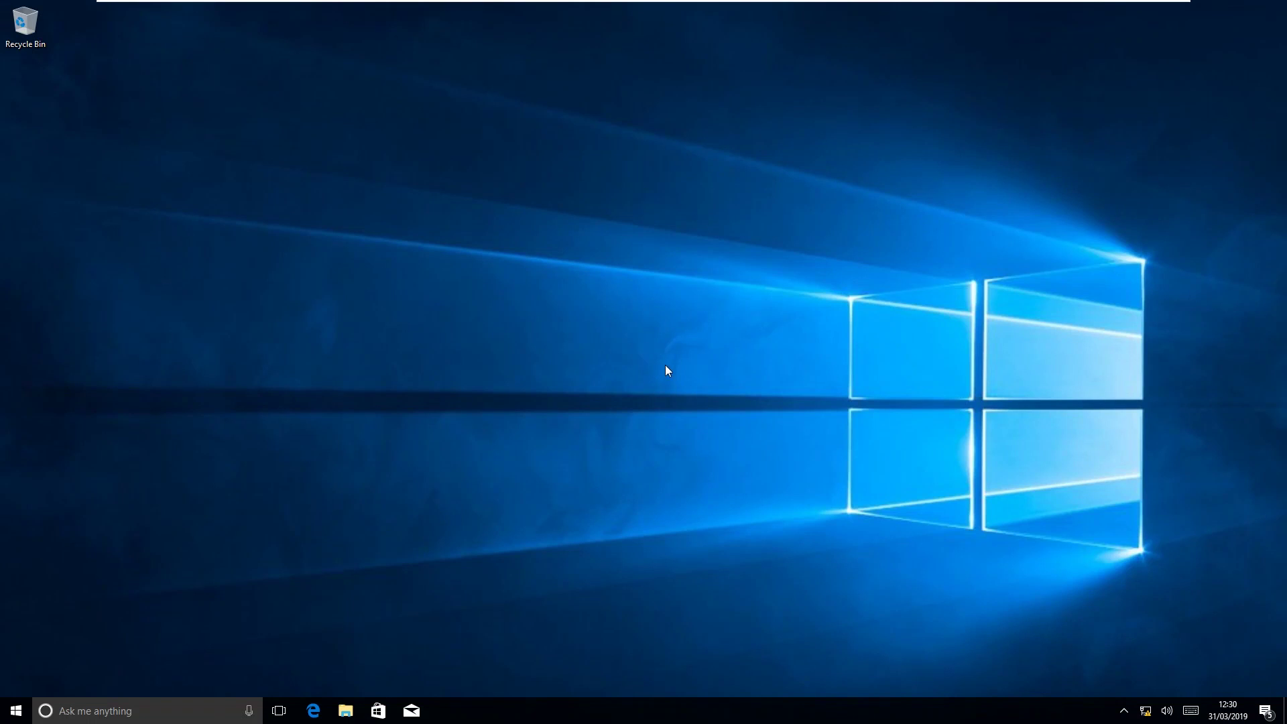
right_click(463, 126)
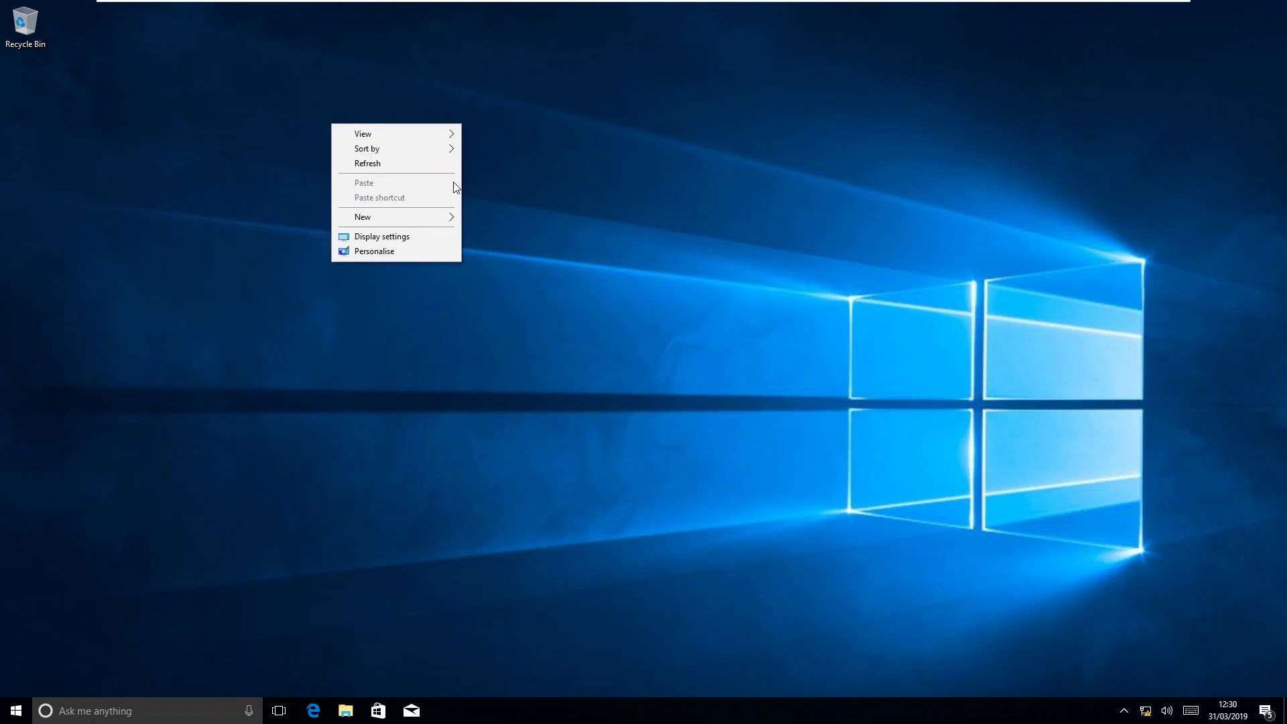
click(430, 165)
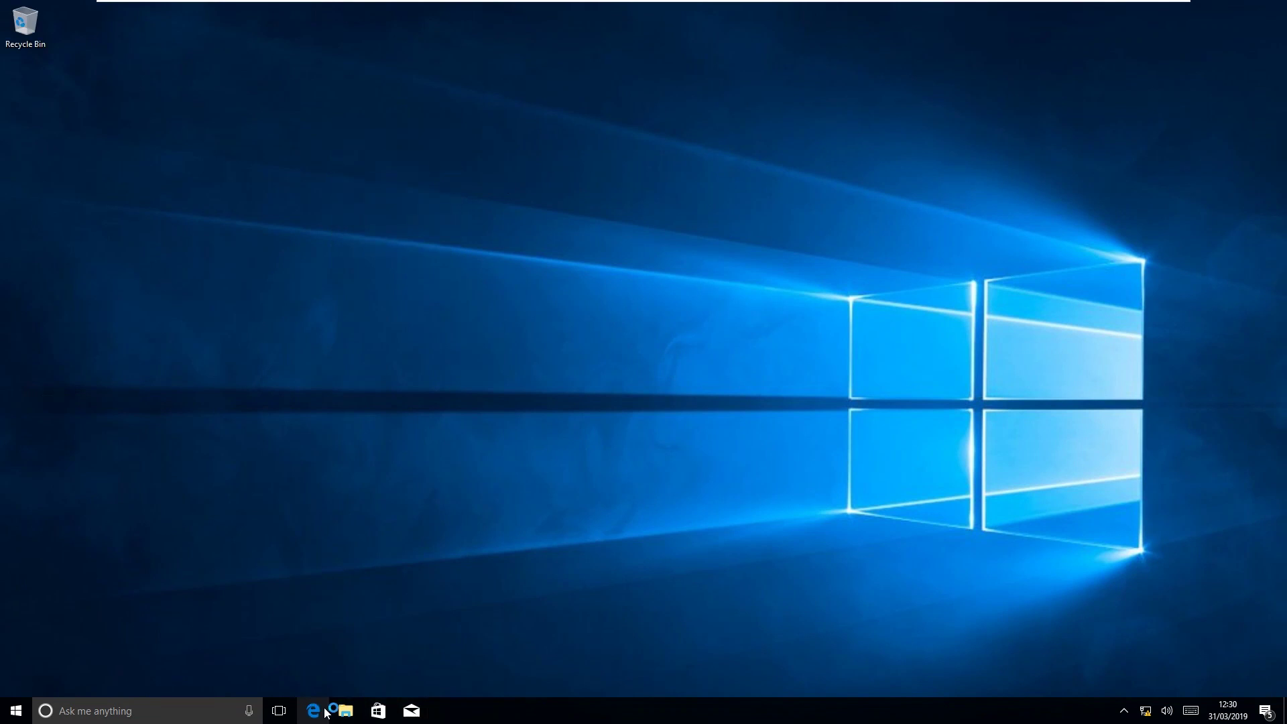
Open Command Prompt on the client and close the surplus Command Prompt windows, keeping a single one active
click(18, 711)
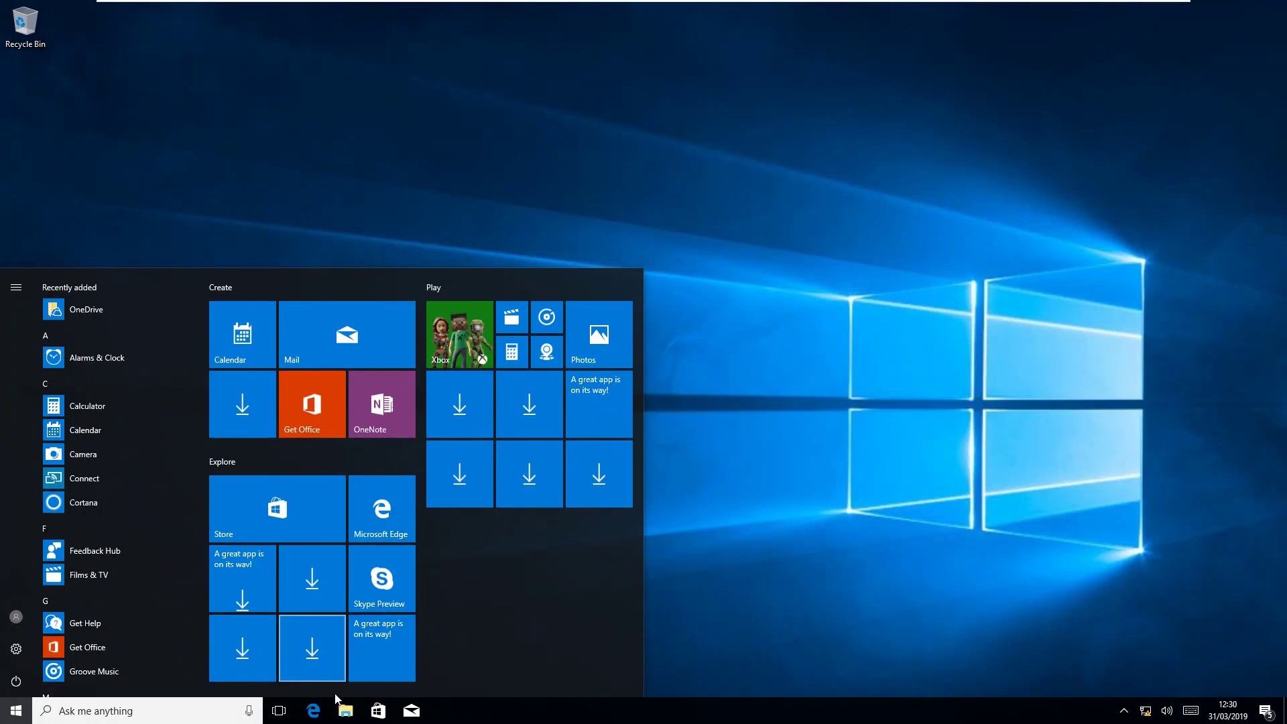
click(319, 715)
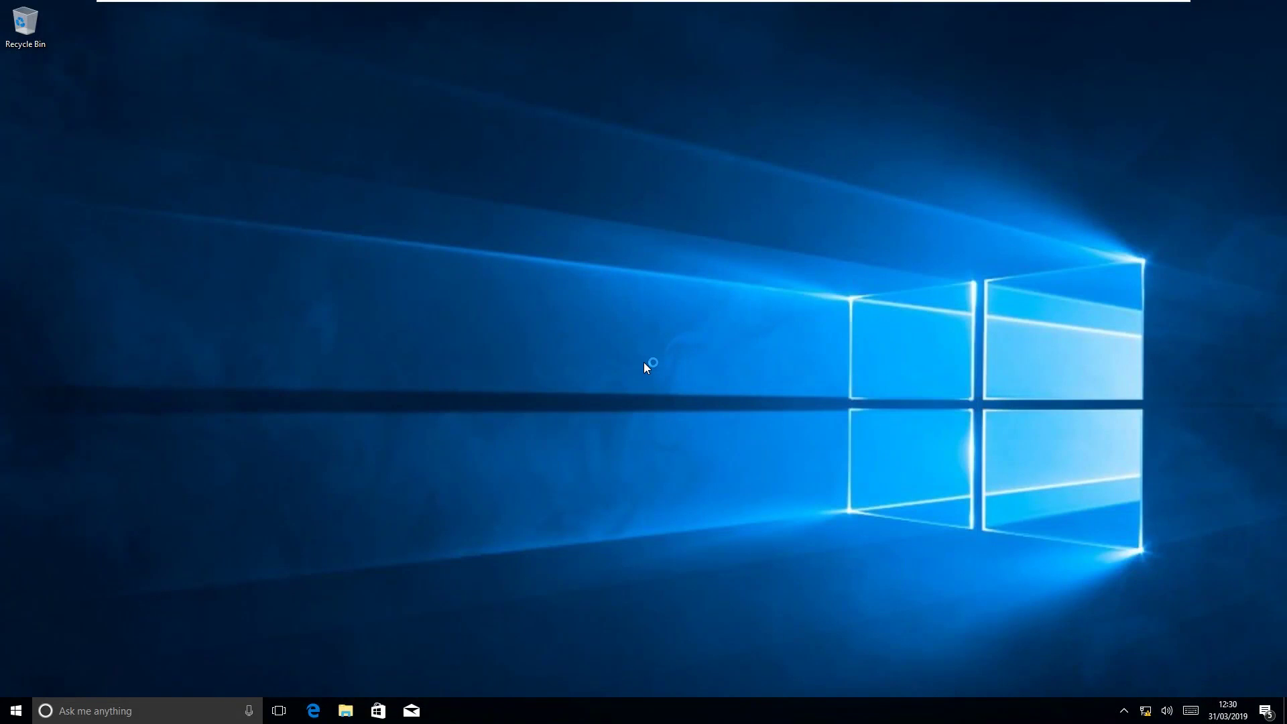
click(14, 709)
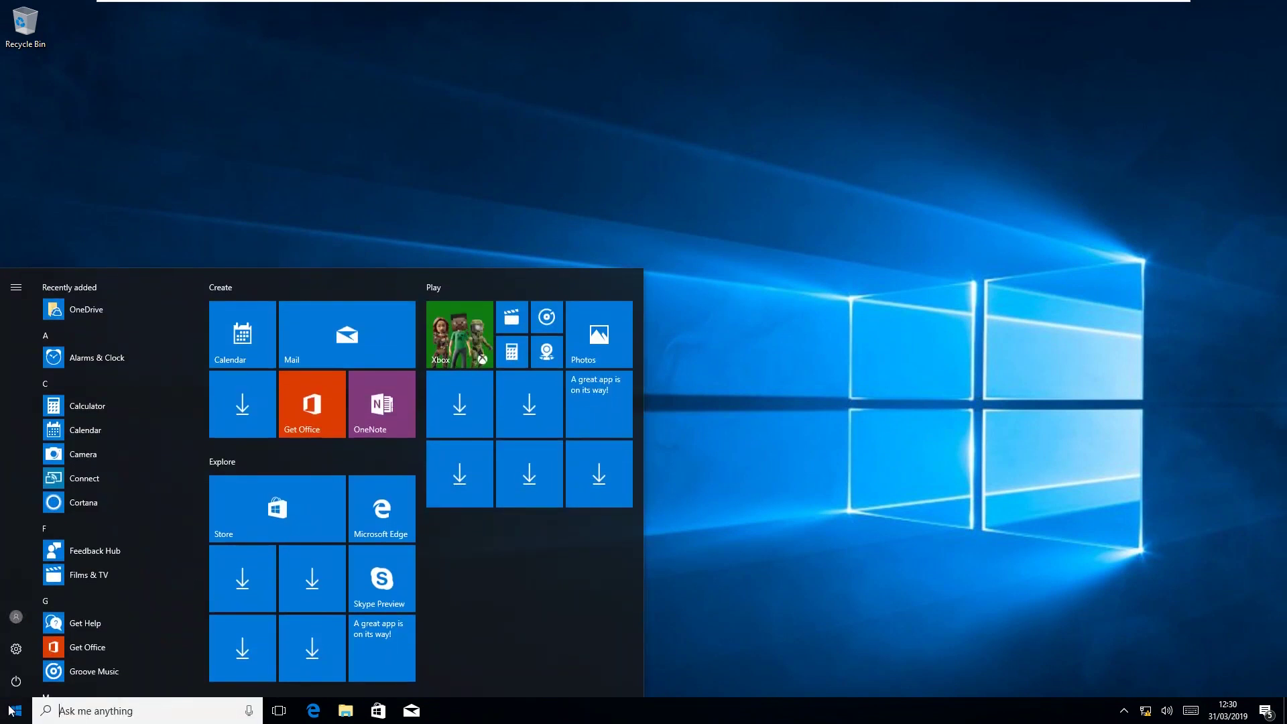
text(c)
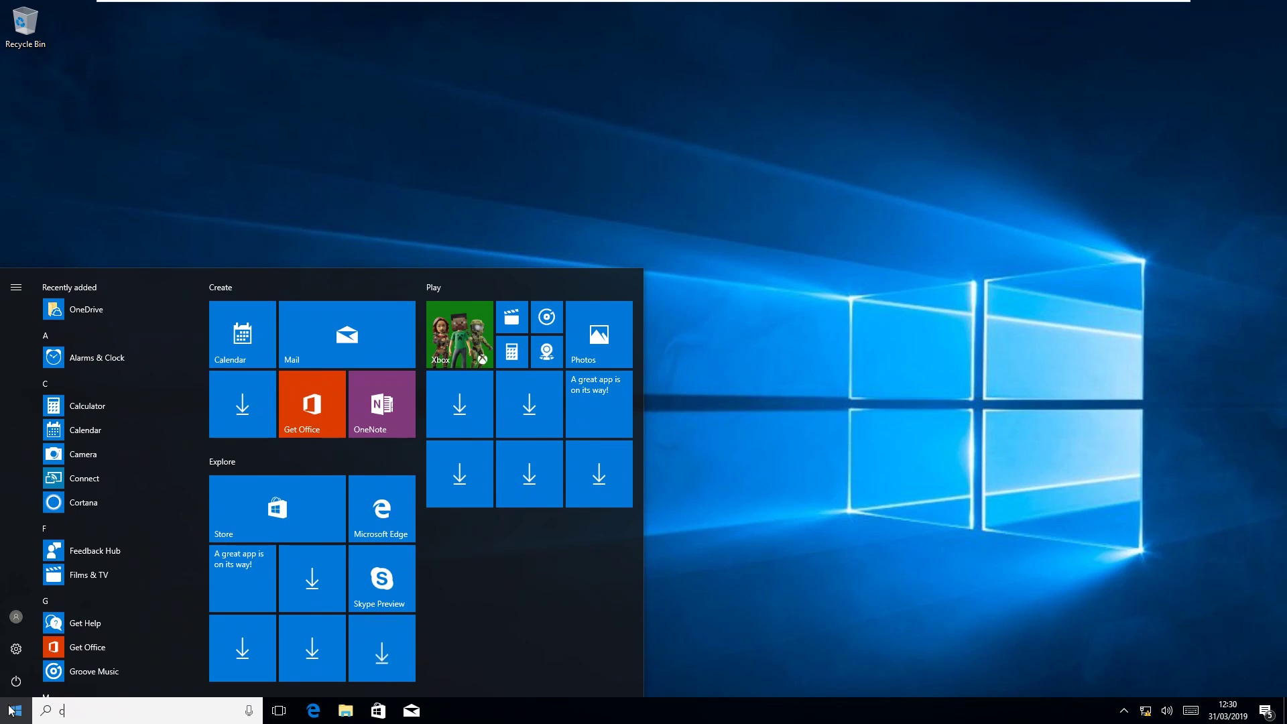
text(md)
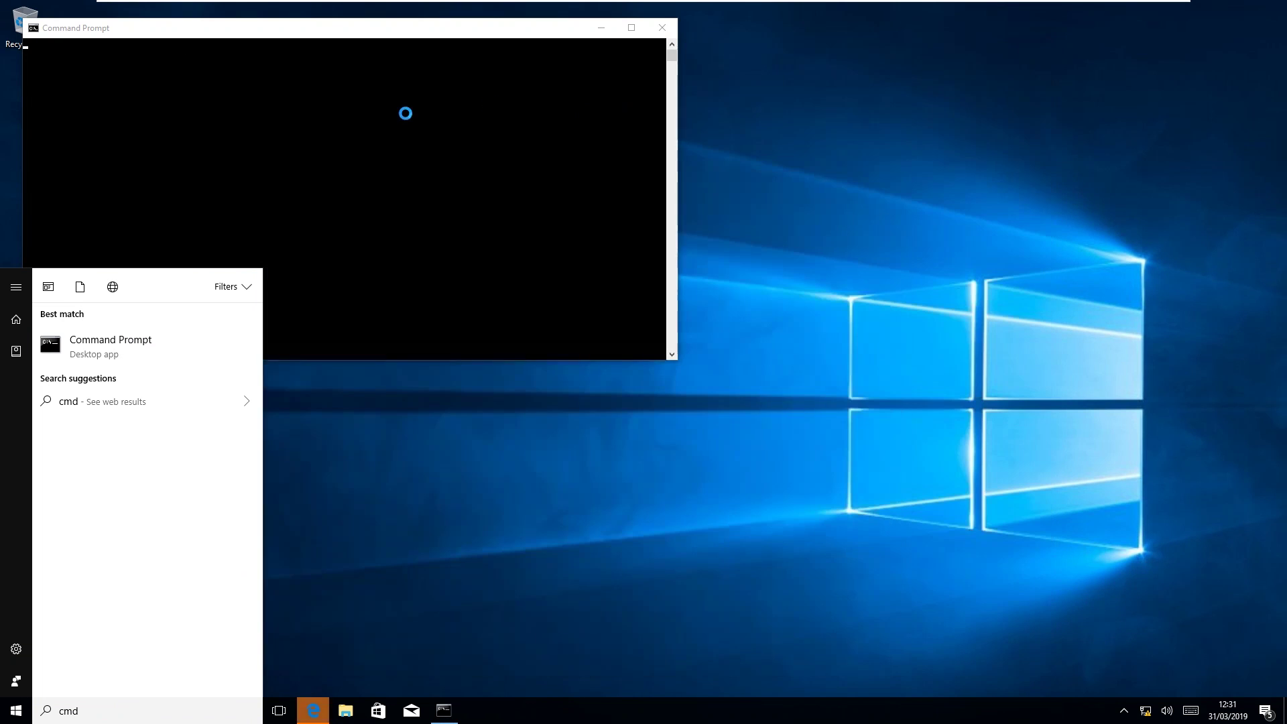
click(406, 119)
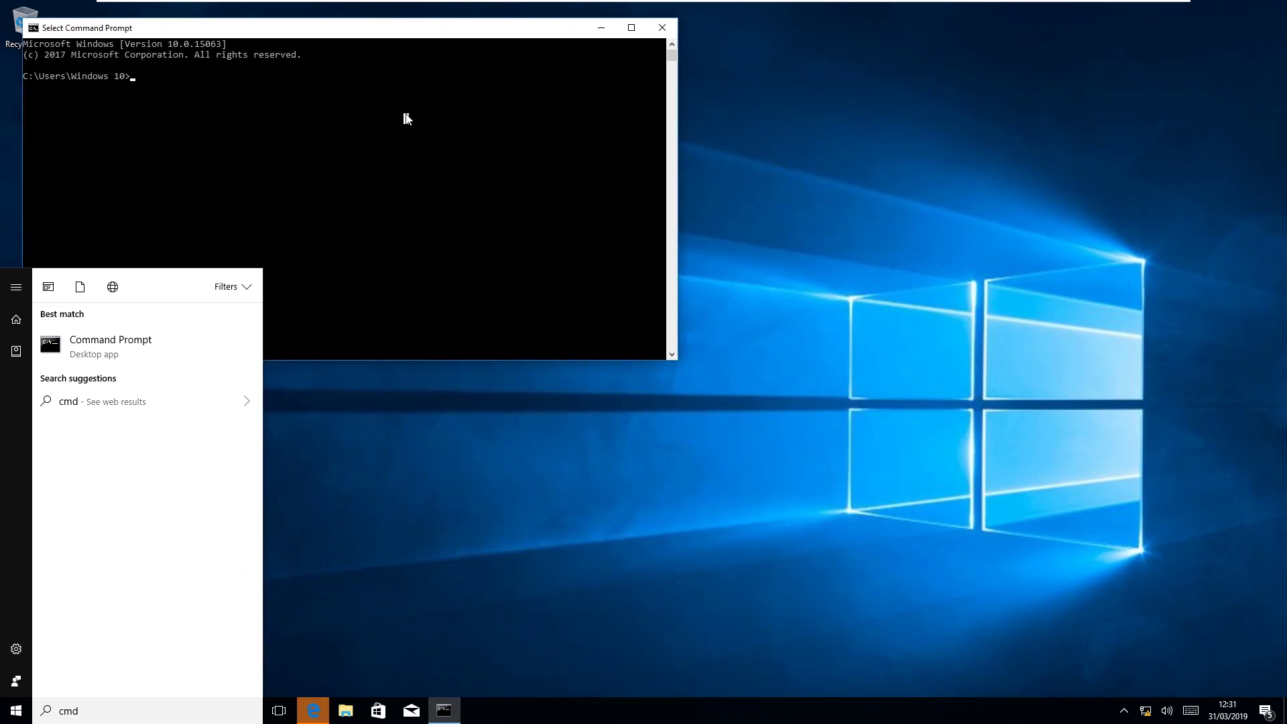
key(Escape)
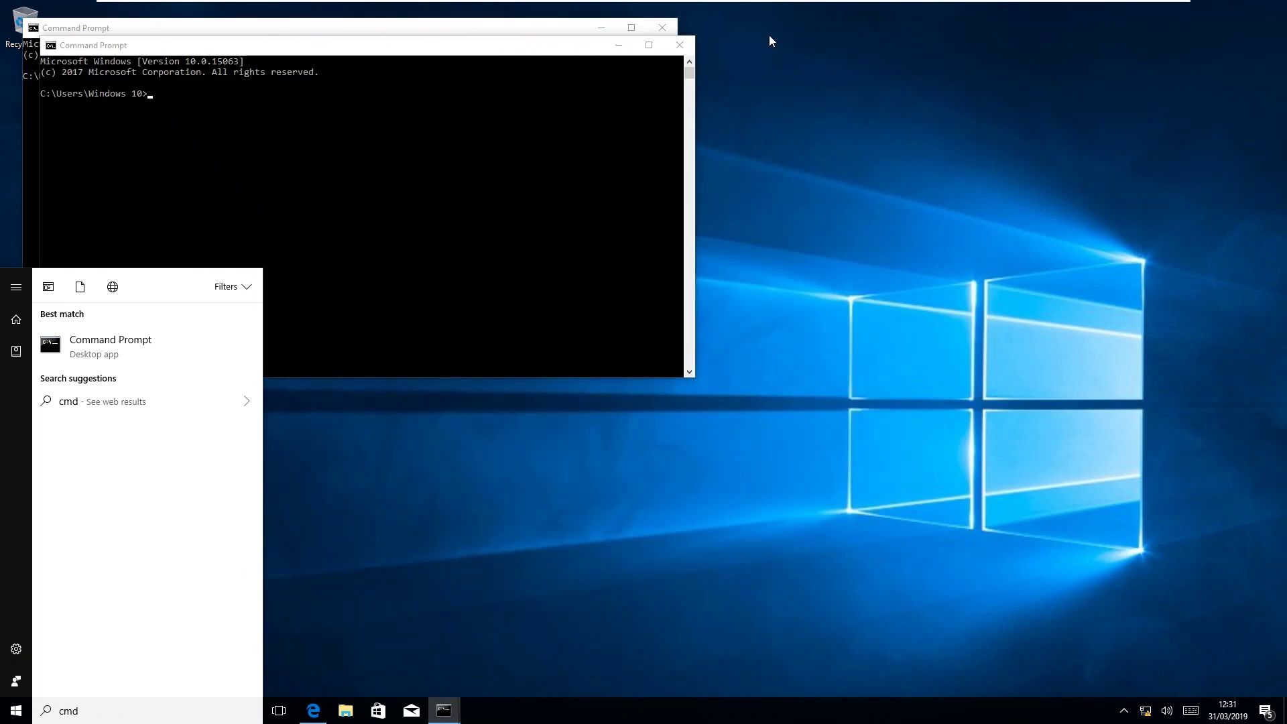
text(nslo)
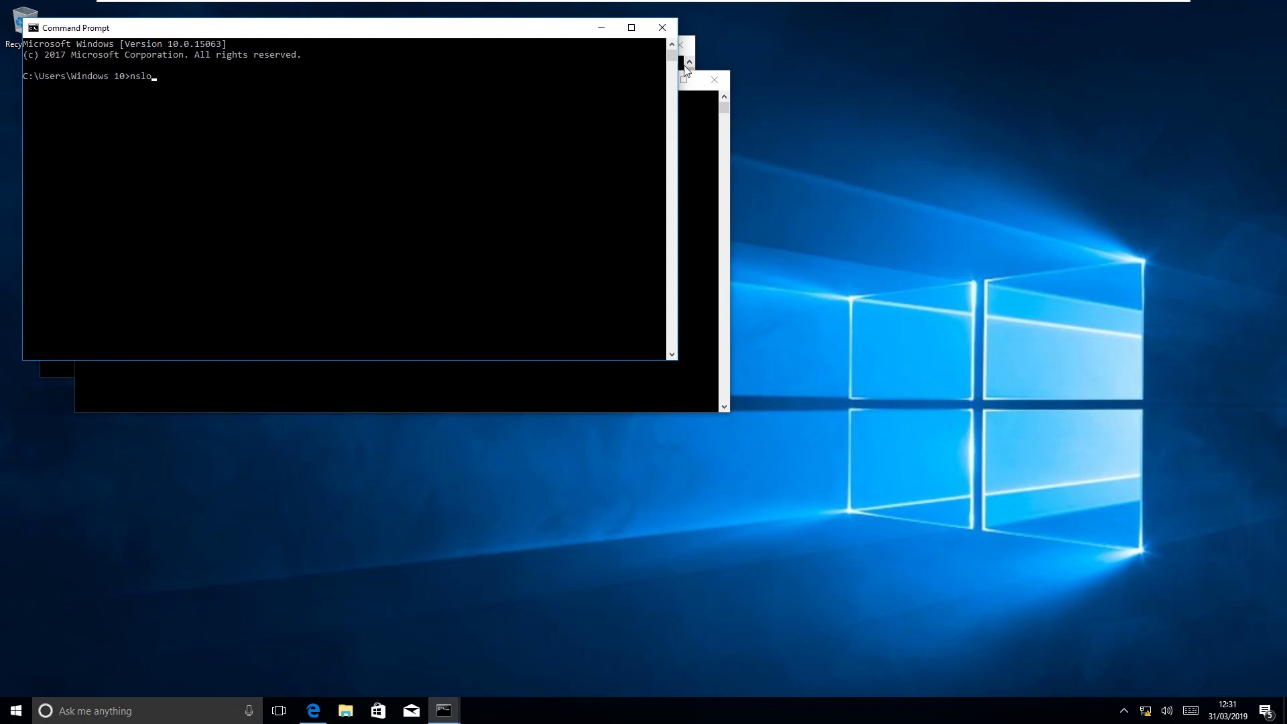
click(715, 80)
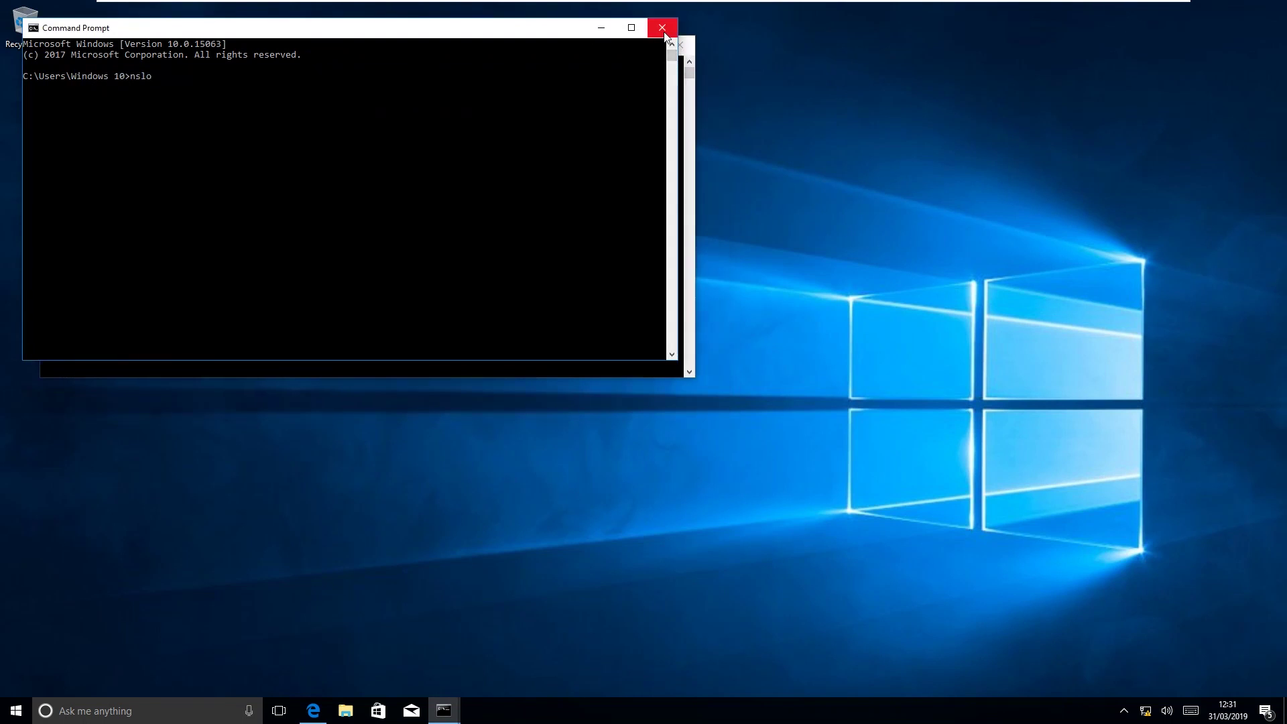
click(664, 32)
click(485, 125)
text(nslookup www.com)
key(BackSpace)
key(BackSpace)
key(BackSpace)
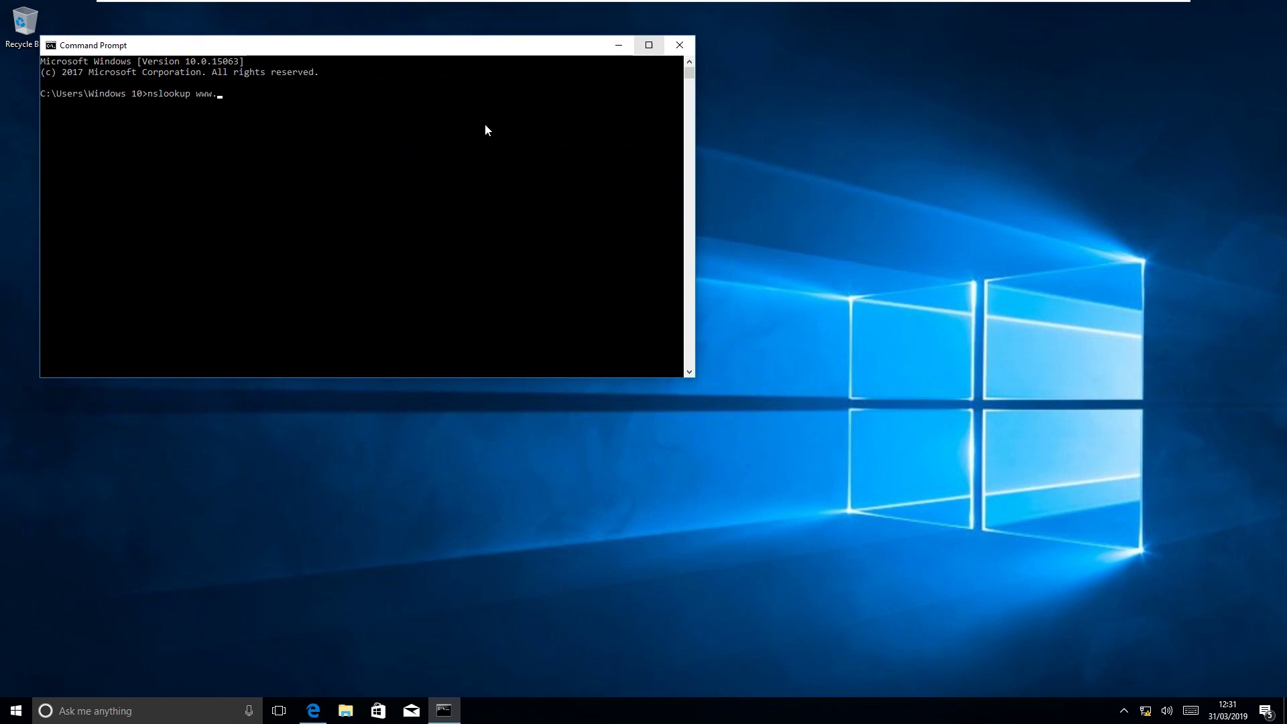
text(mylabskh.com)
key(Return)
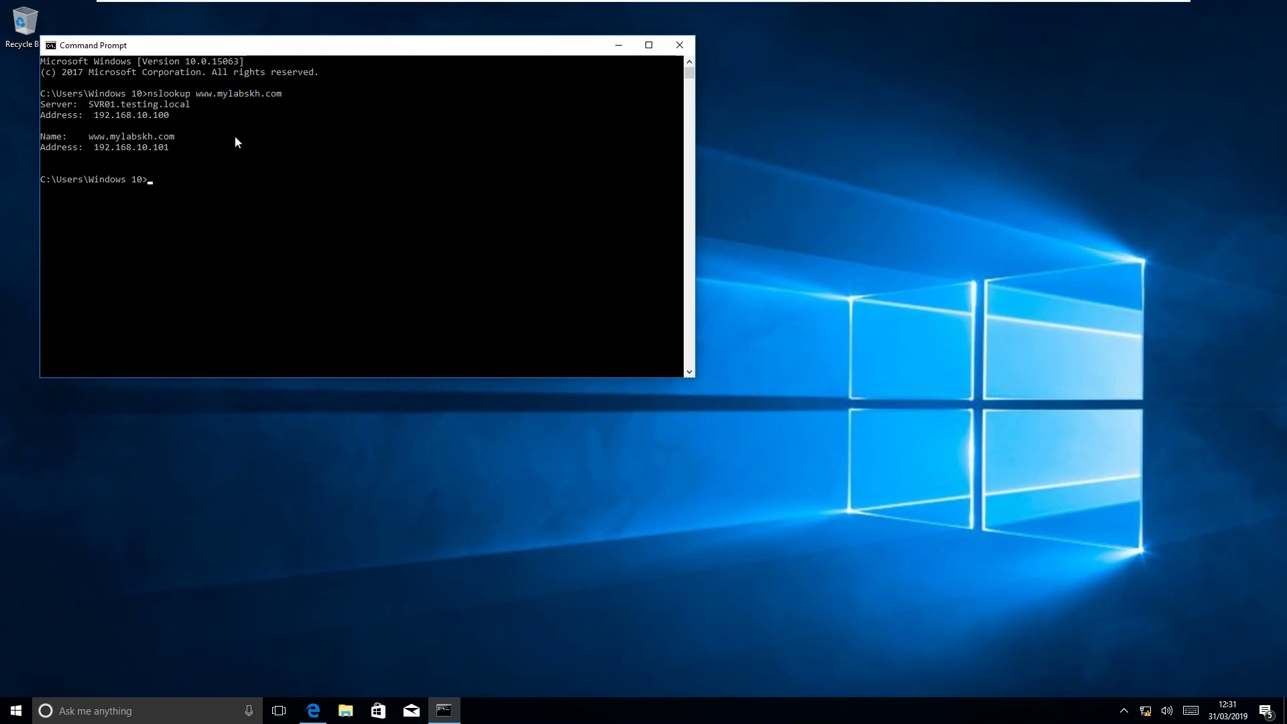
drag(90, 147, 230, 165)
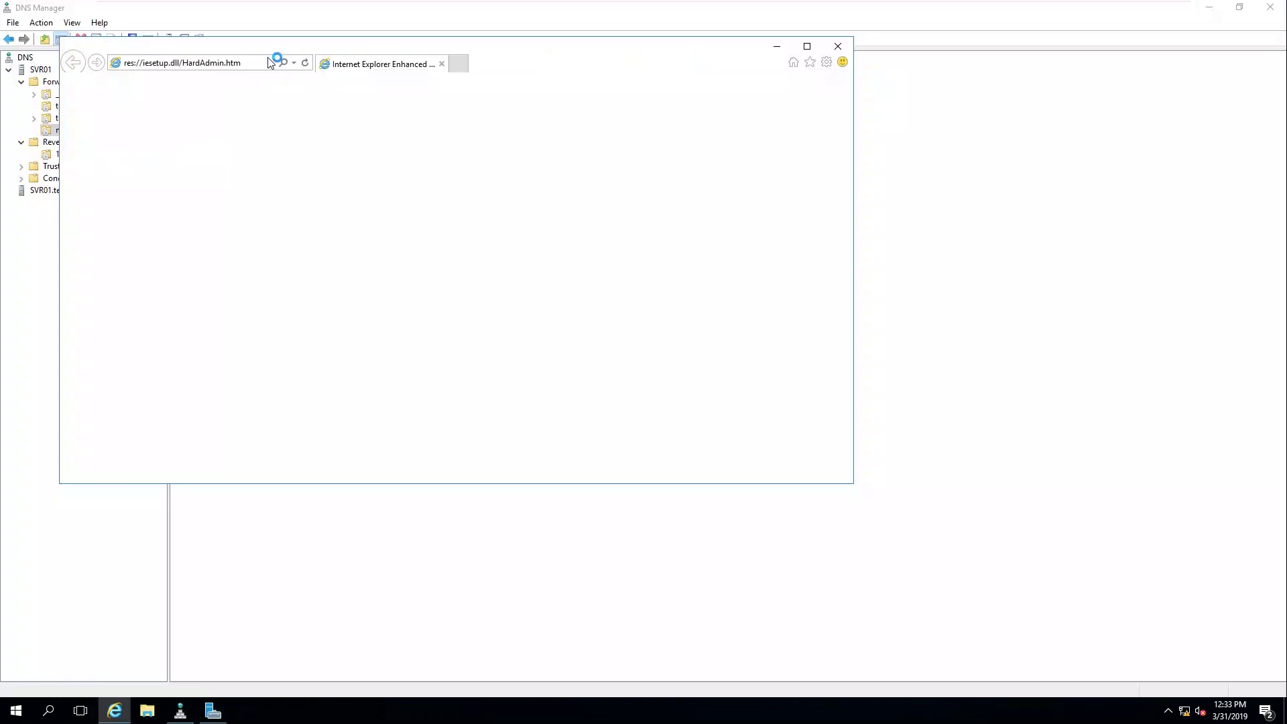
click(606, 371)
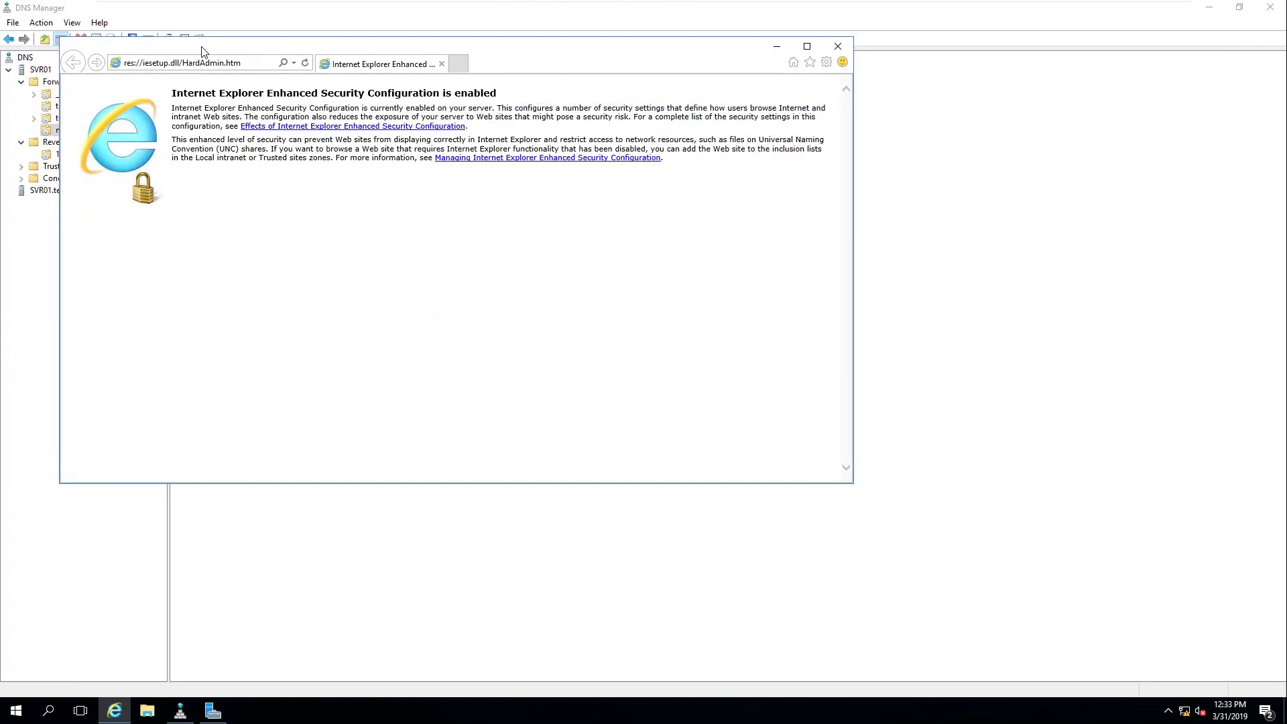
click(242, 63)
text(www.mylabskh.com)
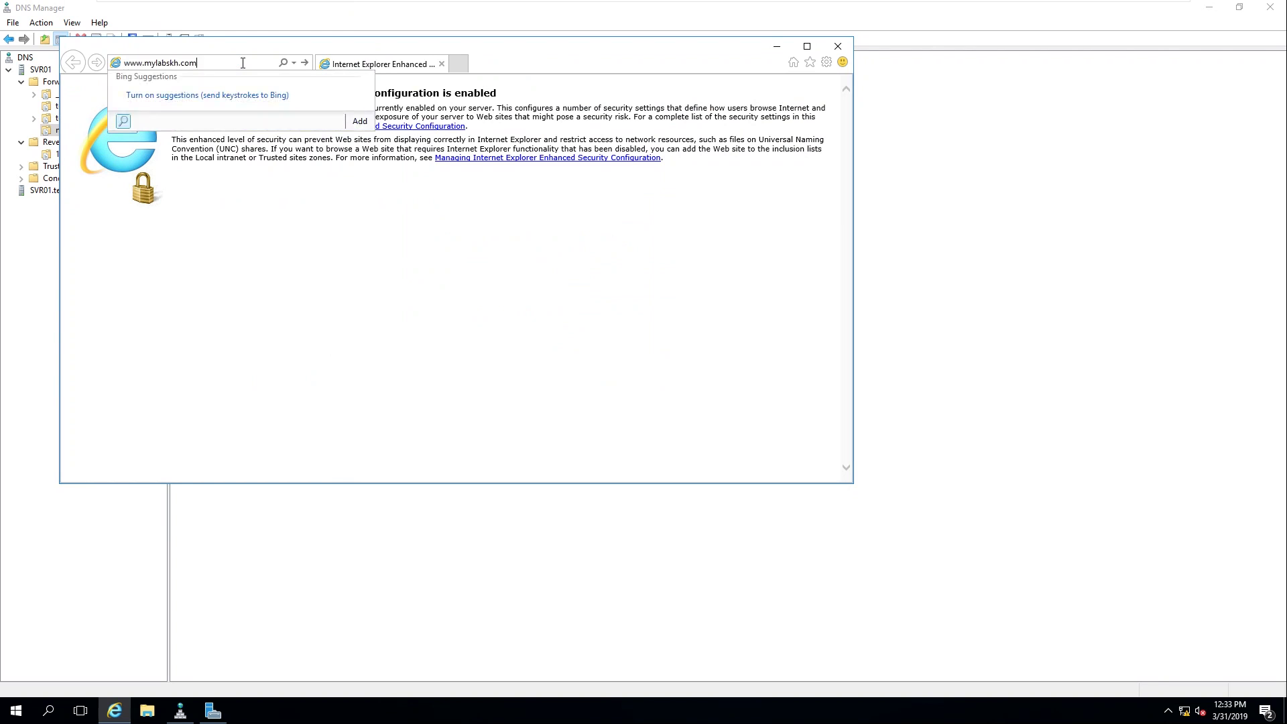
key(Return)
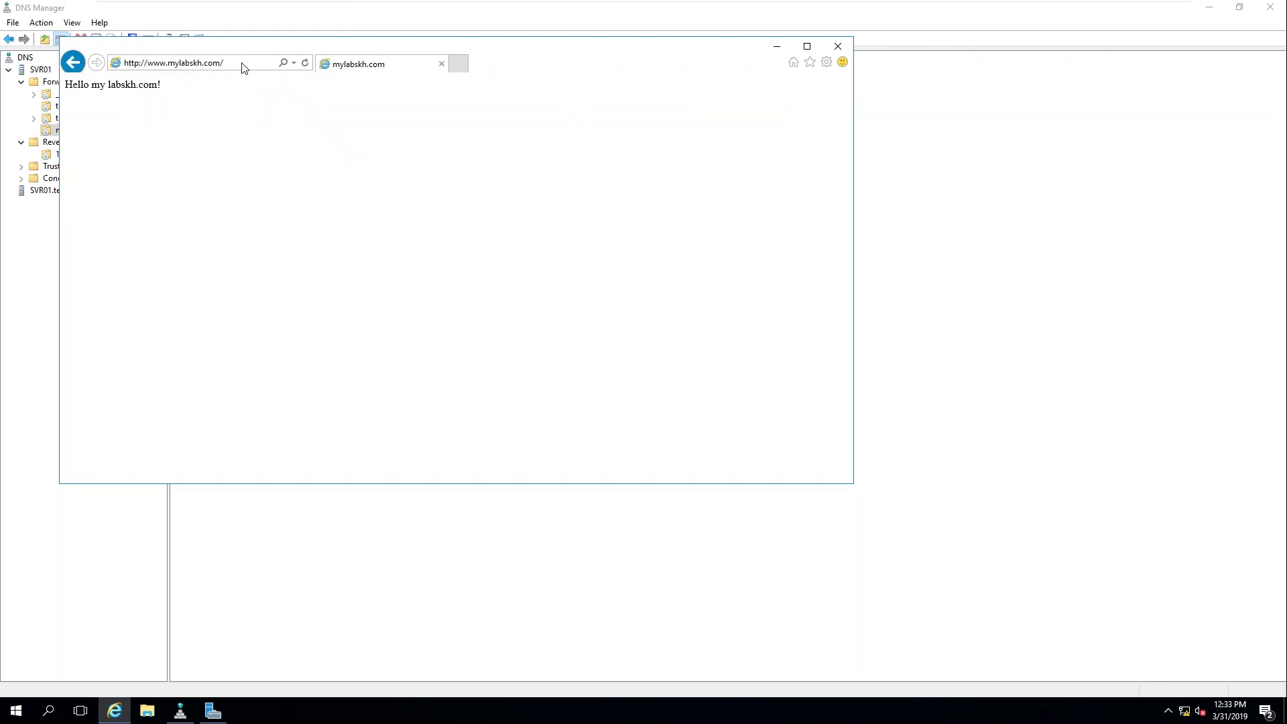
drag(70, 84, 174, 88)
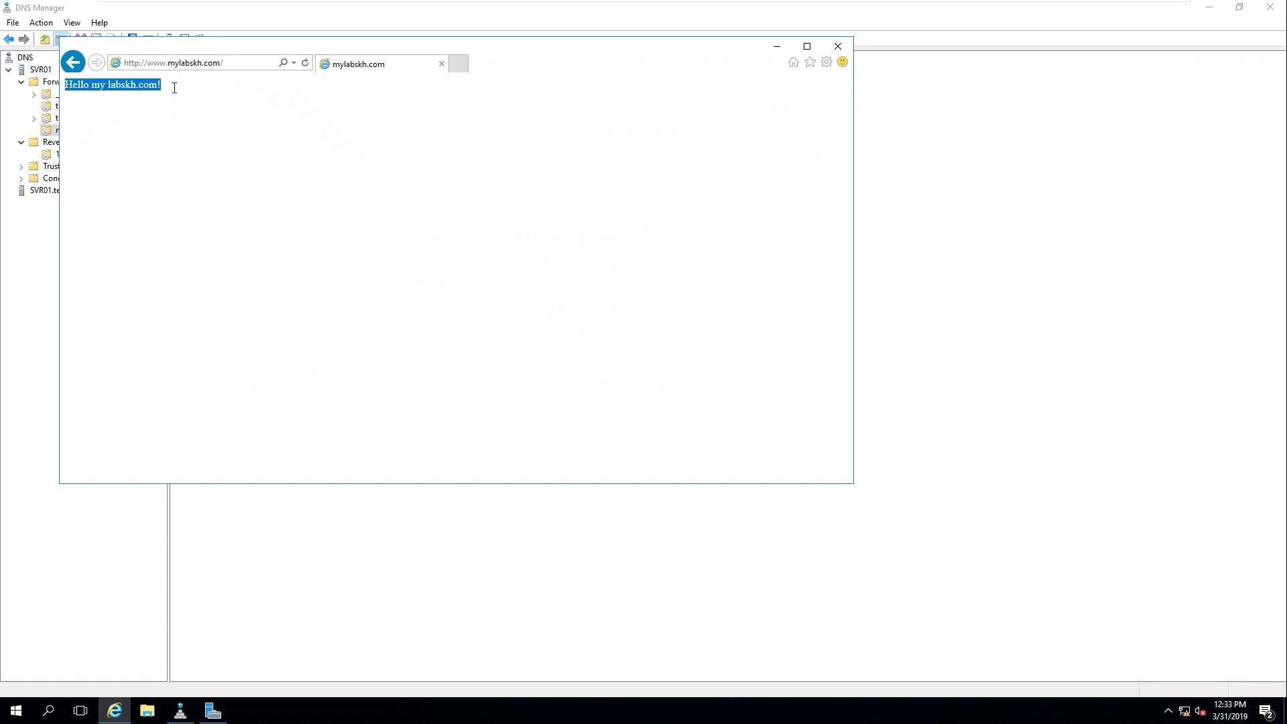
click(537, 155)
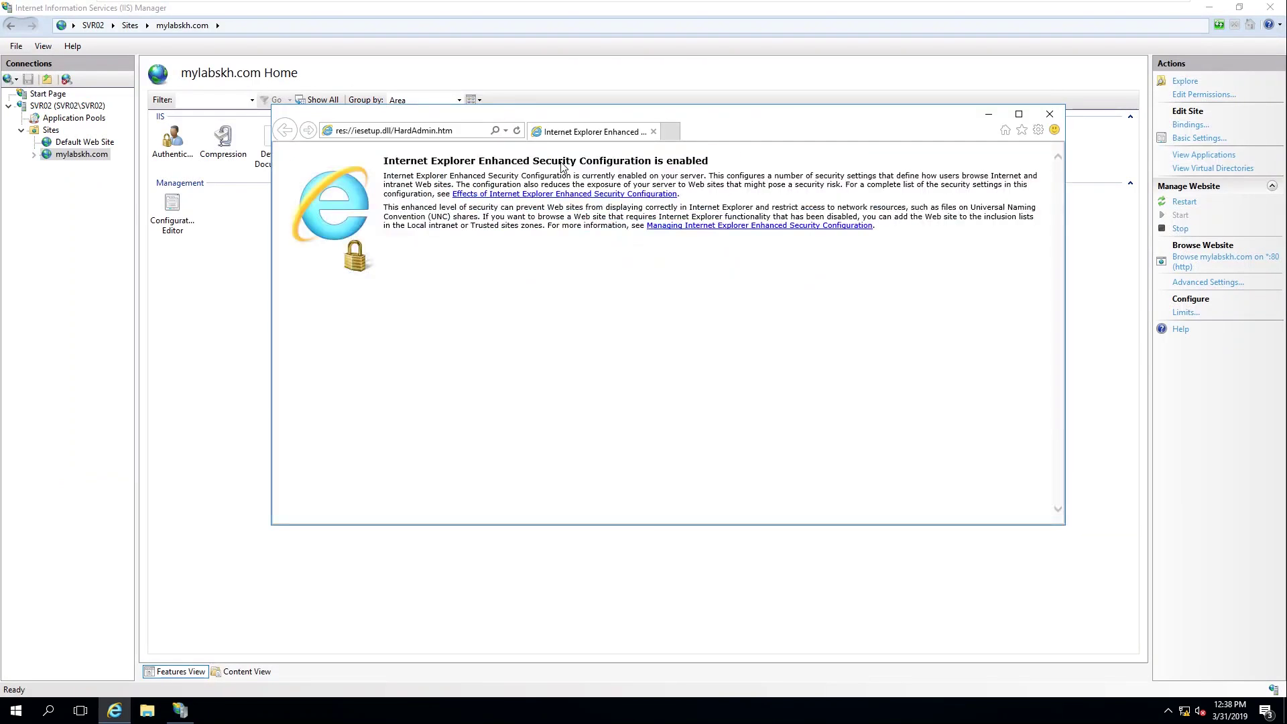
click(456, 131)
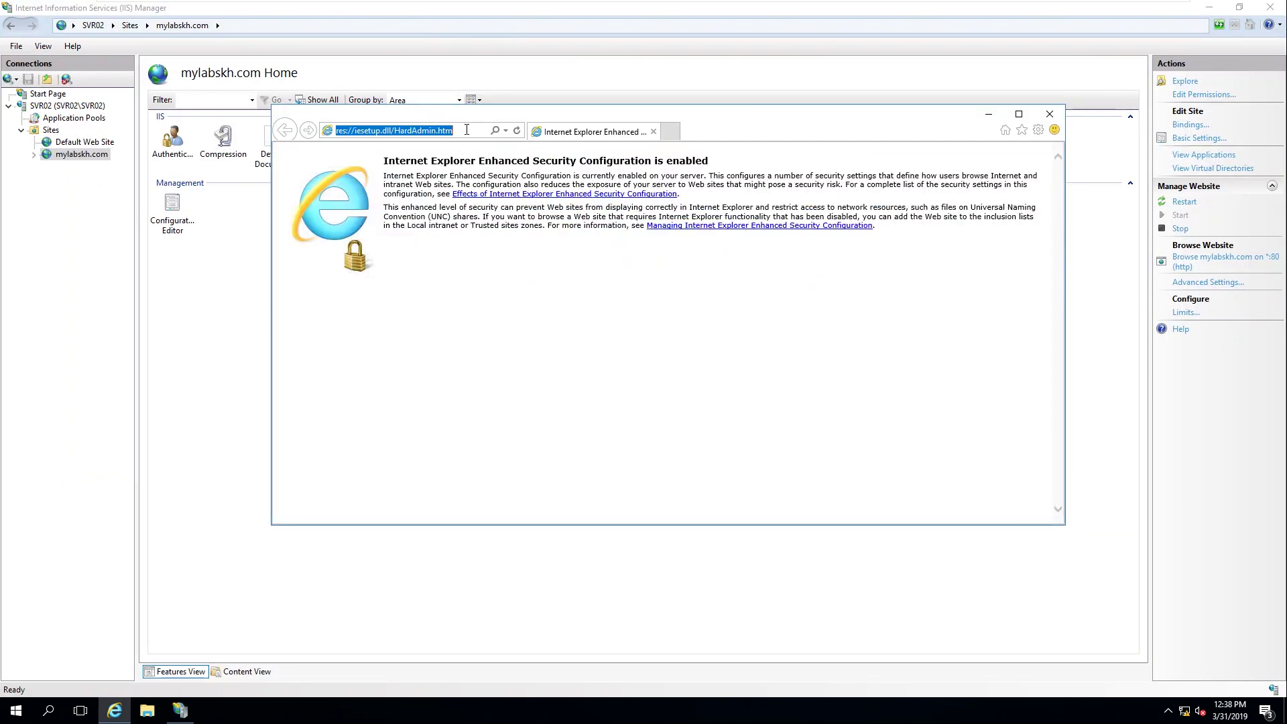
text(m)
key(Right)
key(Down)
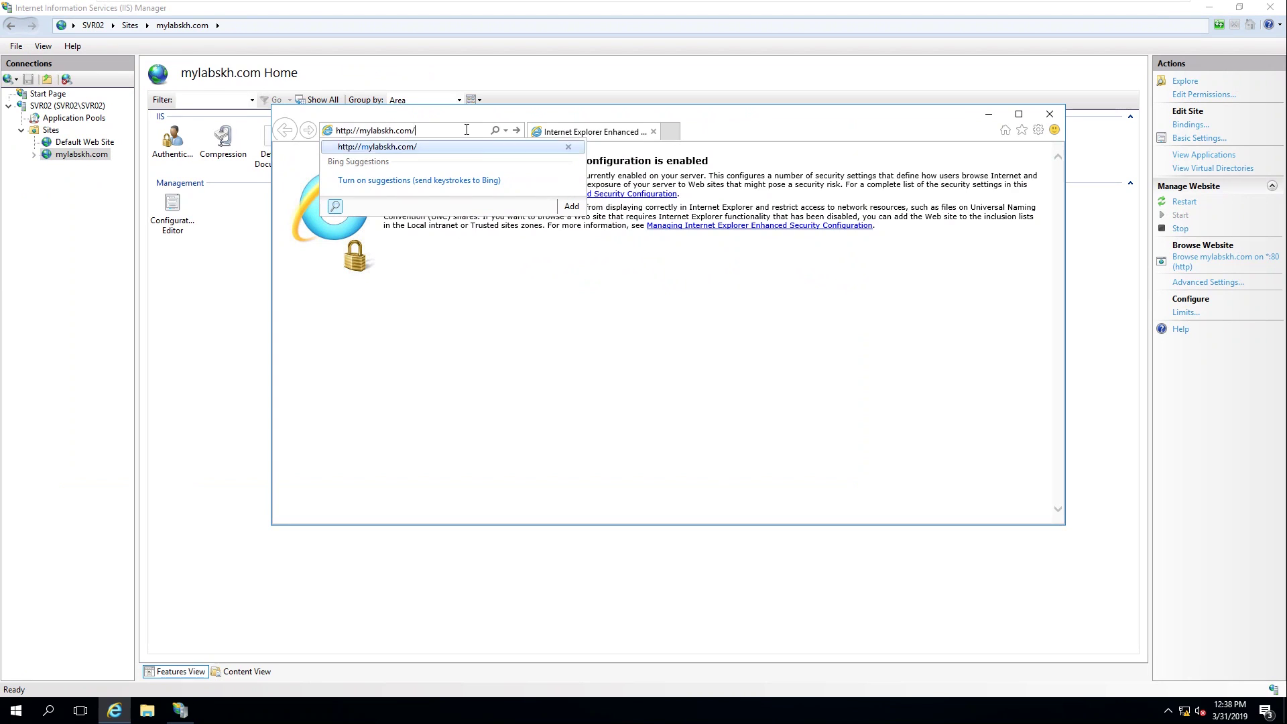
key(Return)
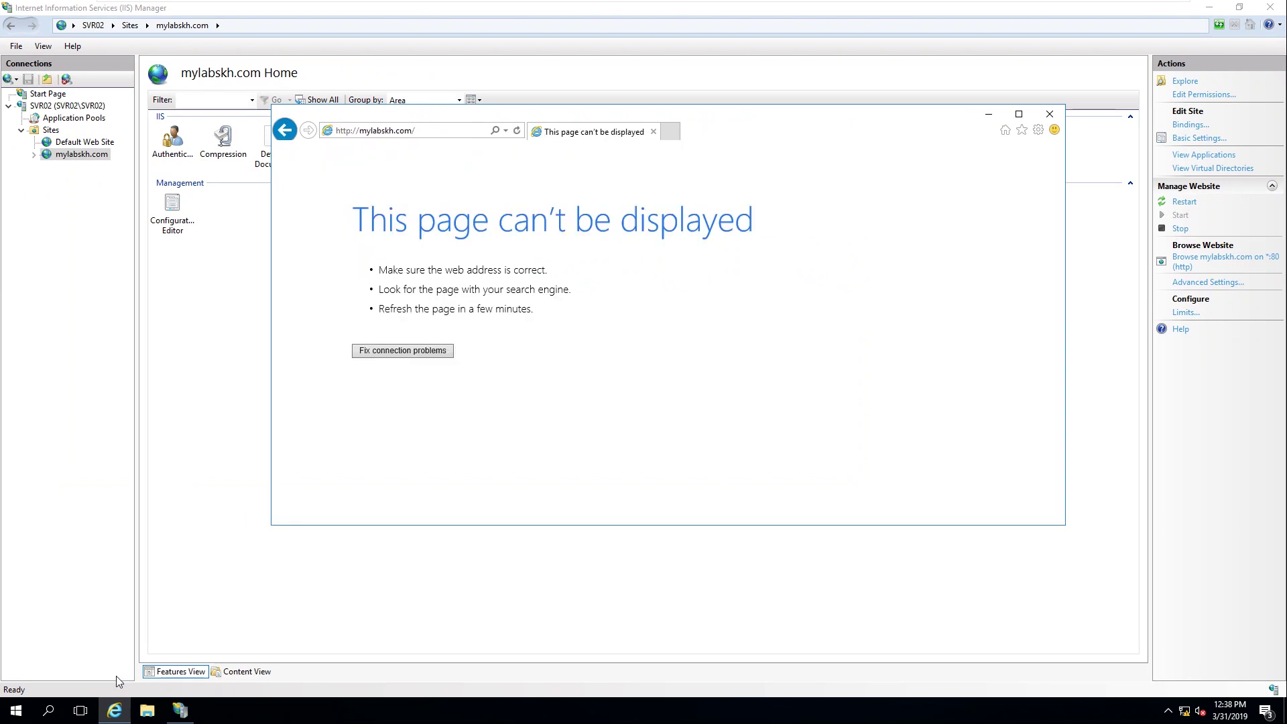
Open Command Prompt on SVR02 and flush the DNS resolver cache with ipconfig /flushdns
click(4, 713)
text(cmd)
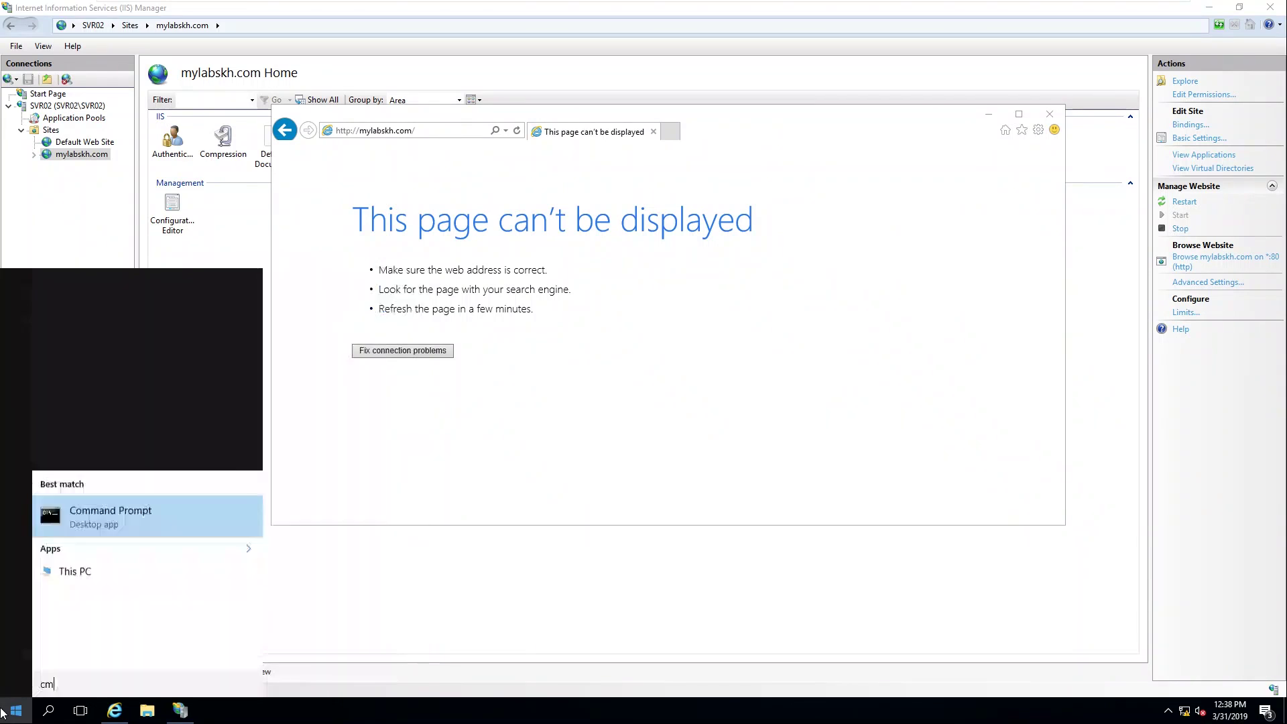
key(Return)
text(u)
key(BackSpace)
text(ip)
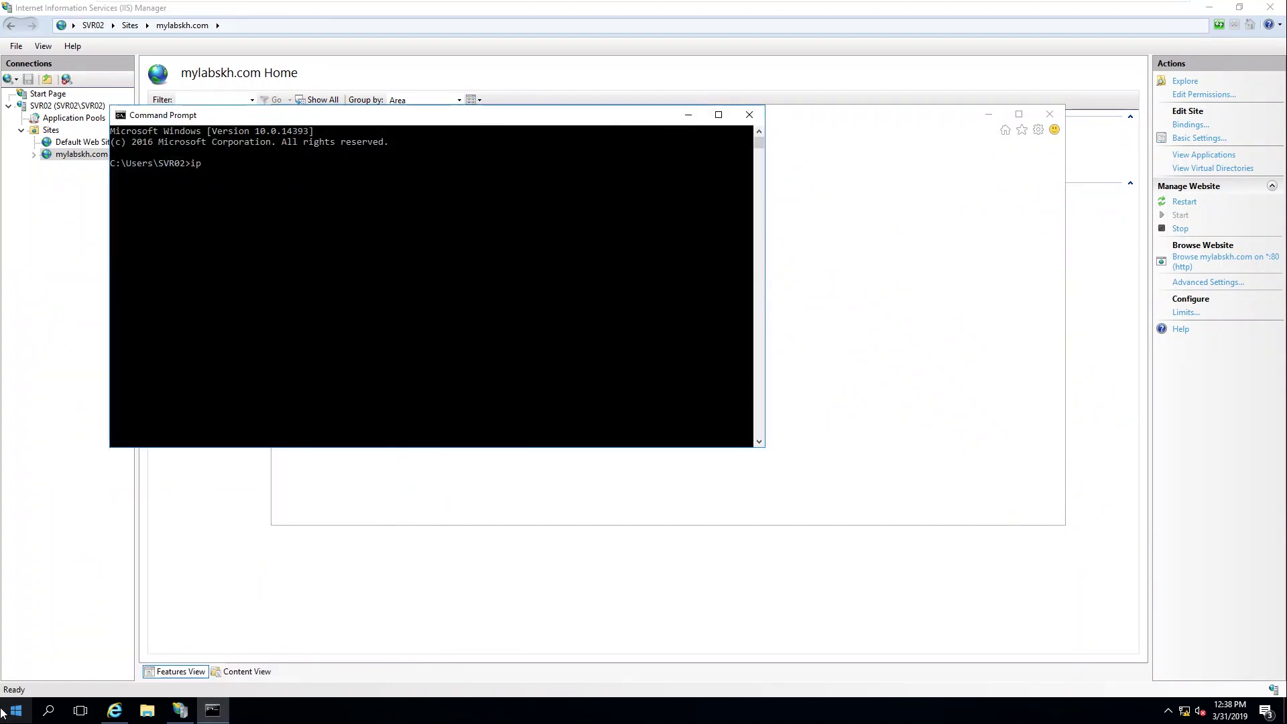
text(config /flushdns)
key(Return)
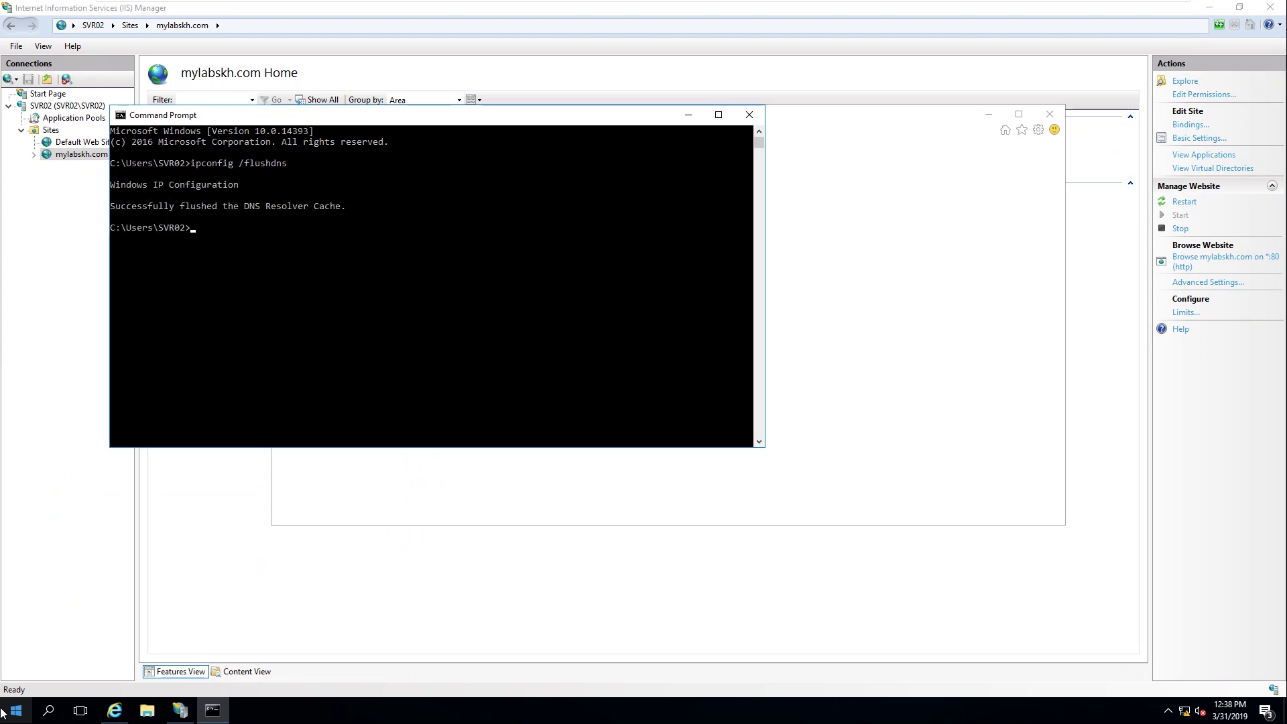
text(no)
text(slooku)
text(p www.)
text(mylab)
text(skh.com)
key(Return)
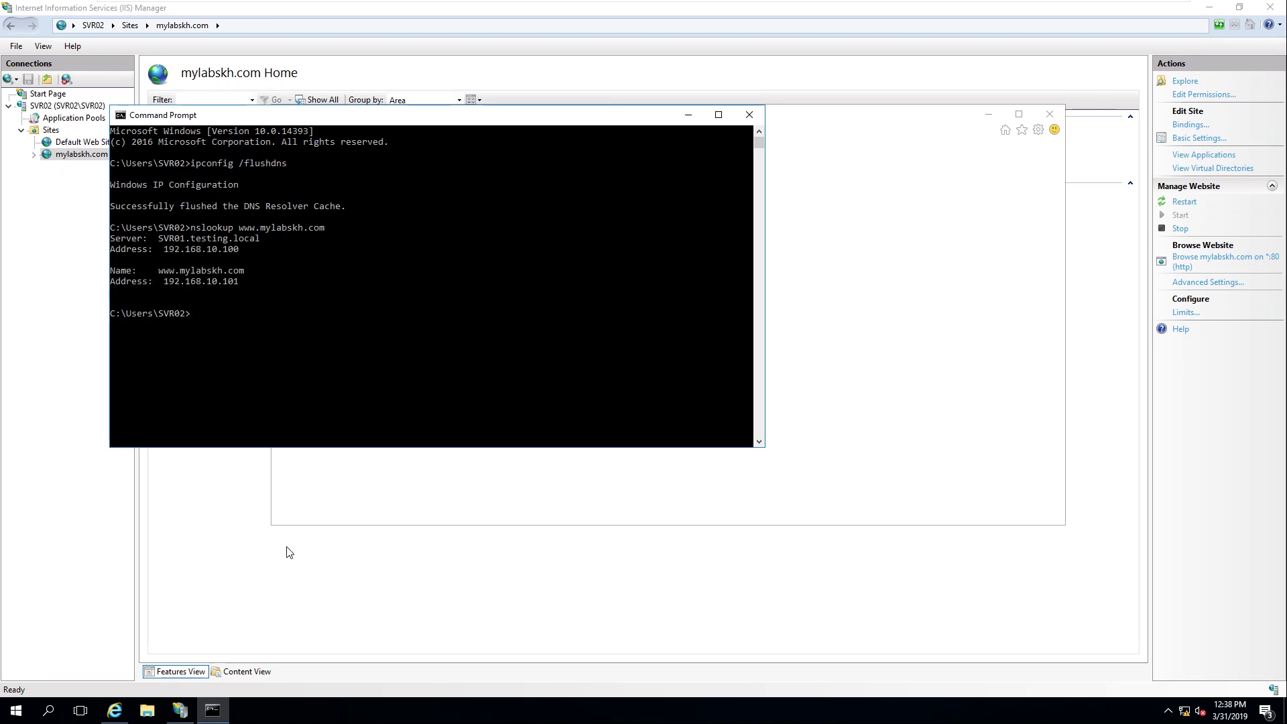
drag(158, 269, 243, 275)
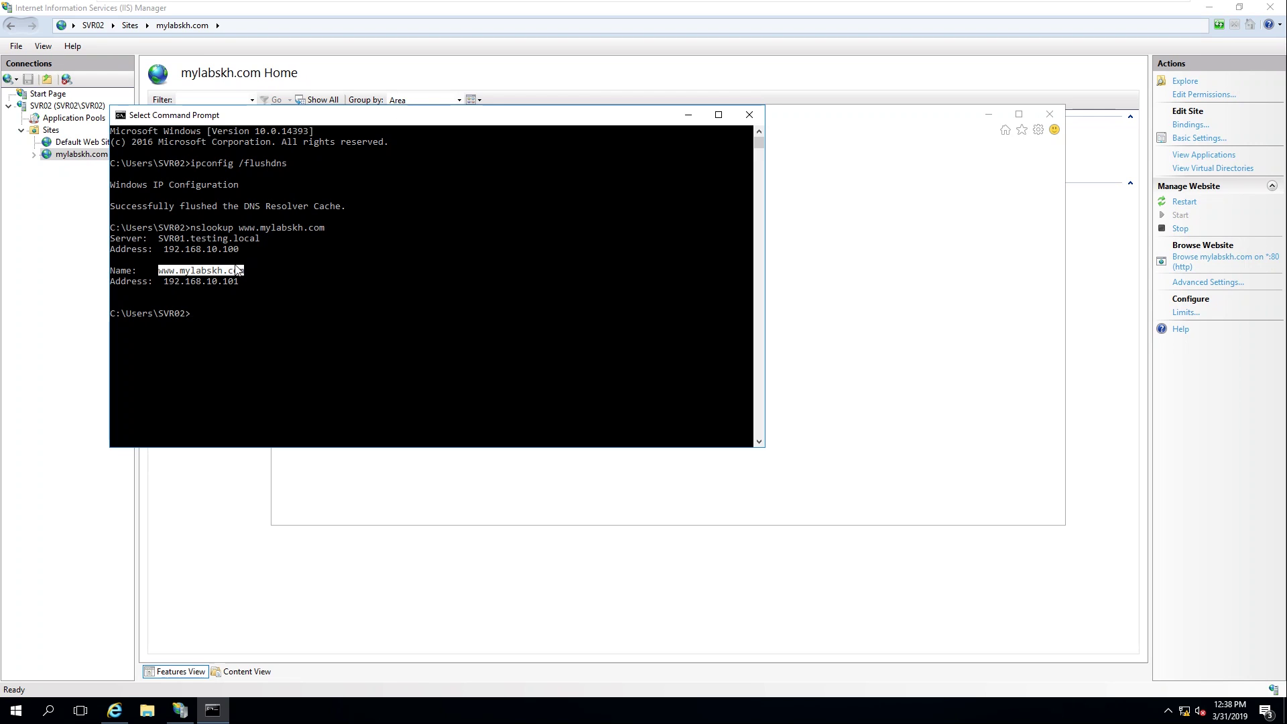
right_click(310, 119)
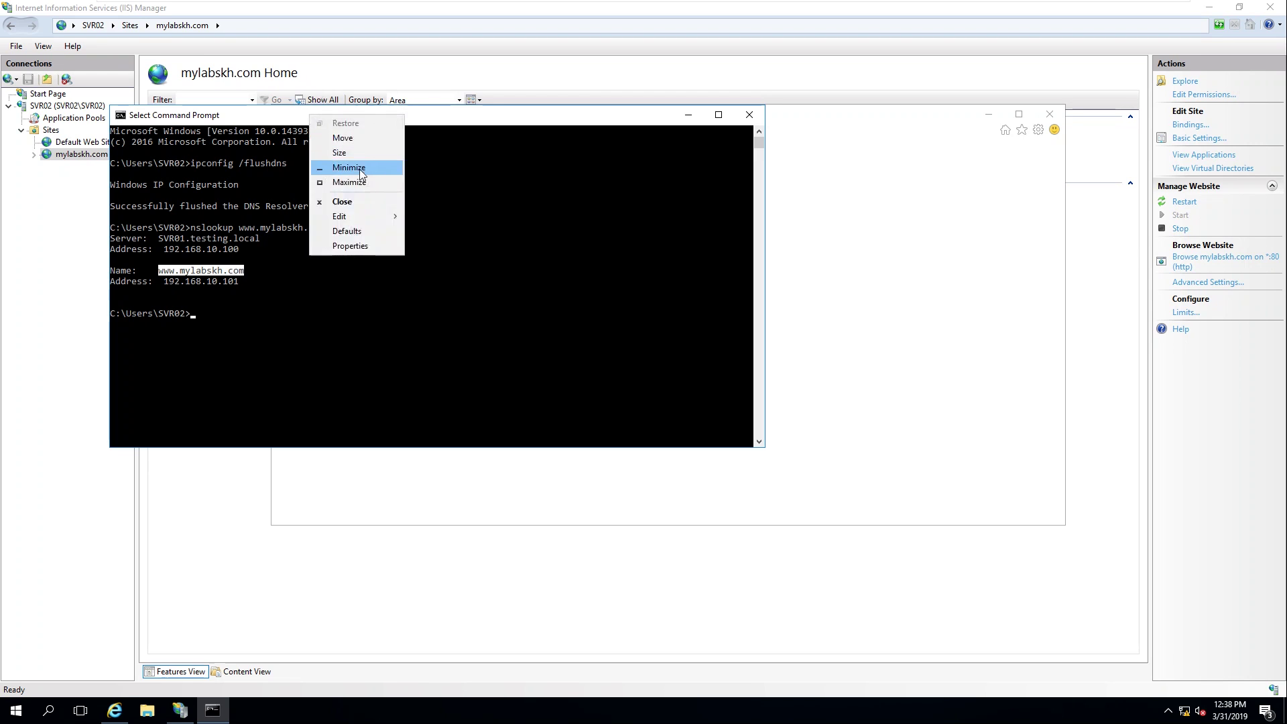
mouse_move(362, 220)
click(432, 230)
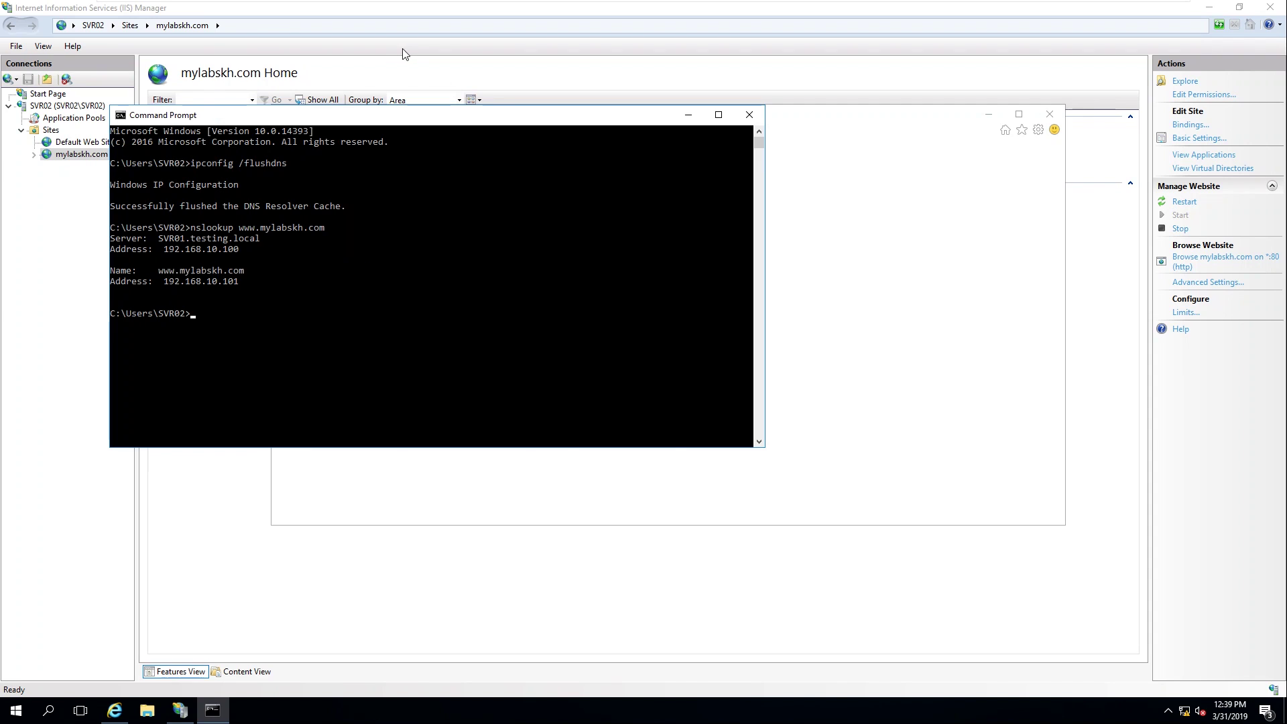
click(399, 67)
click(114, 710)
click(437, 130)
click(381, 130)
click(360, 131)
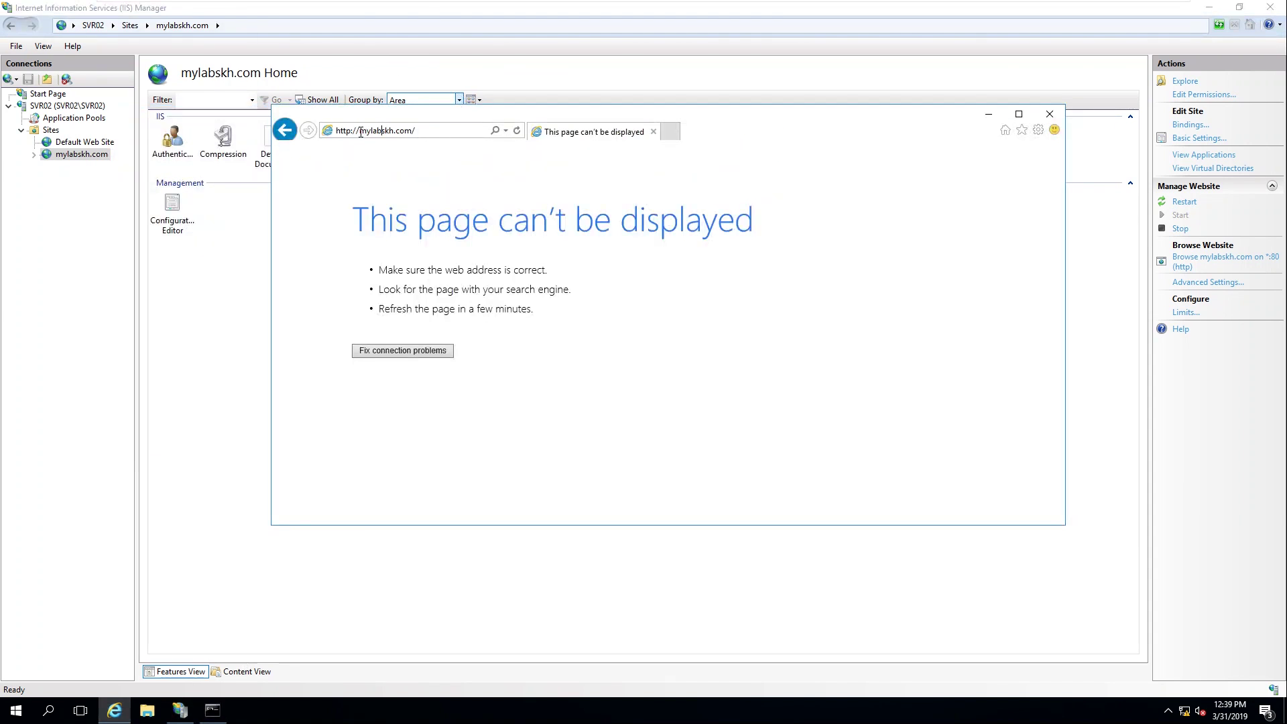
text(www.)
key(Return)
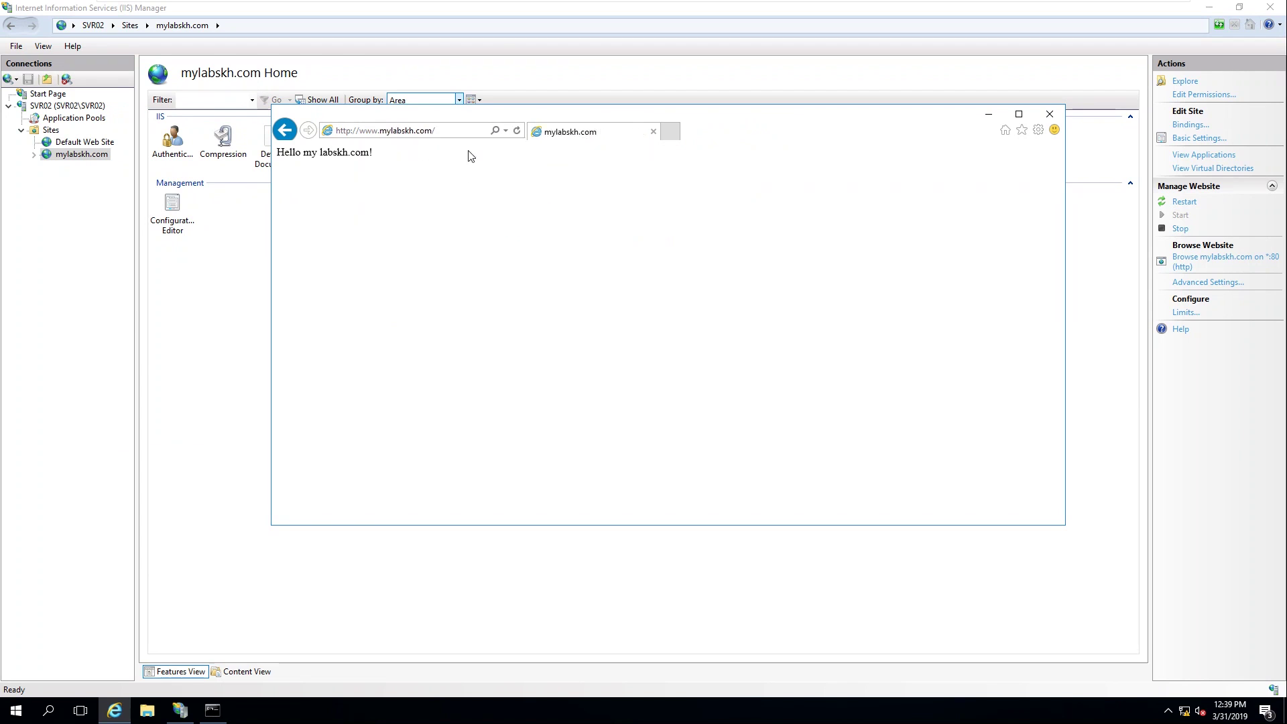
Switch to the WIN10-User01 virtual machine to view its open mylabskh.com page, and return to the SVR02-WebServer machine
mouse_move(516, 5)
click(759, 7)
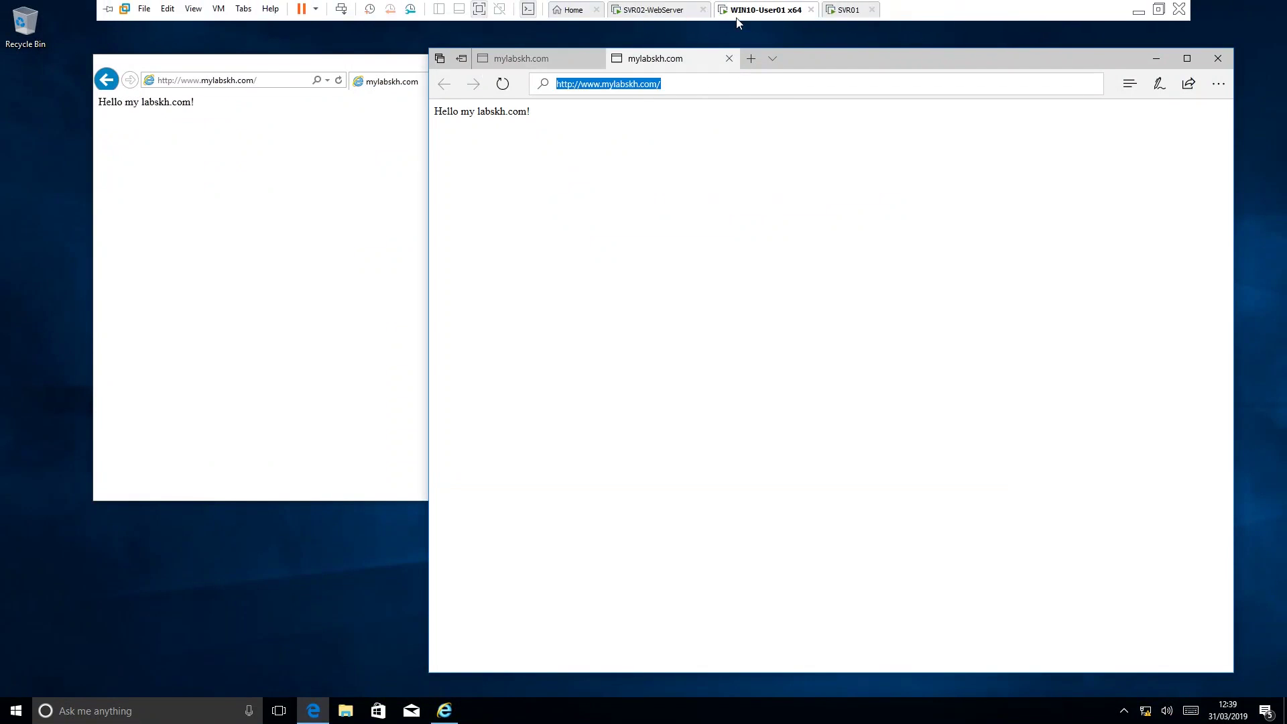
click(648, 8)
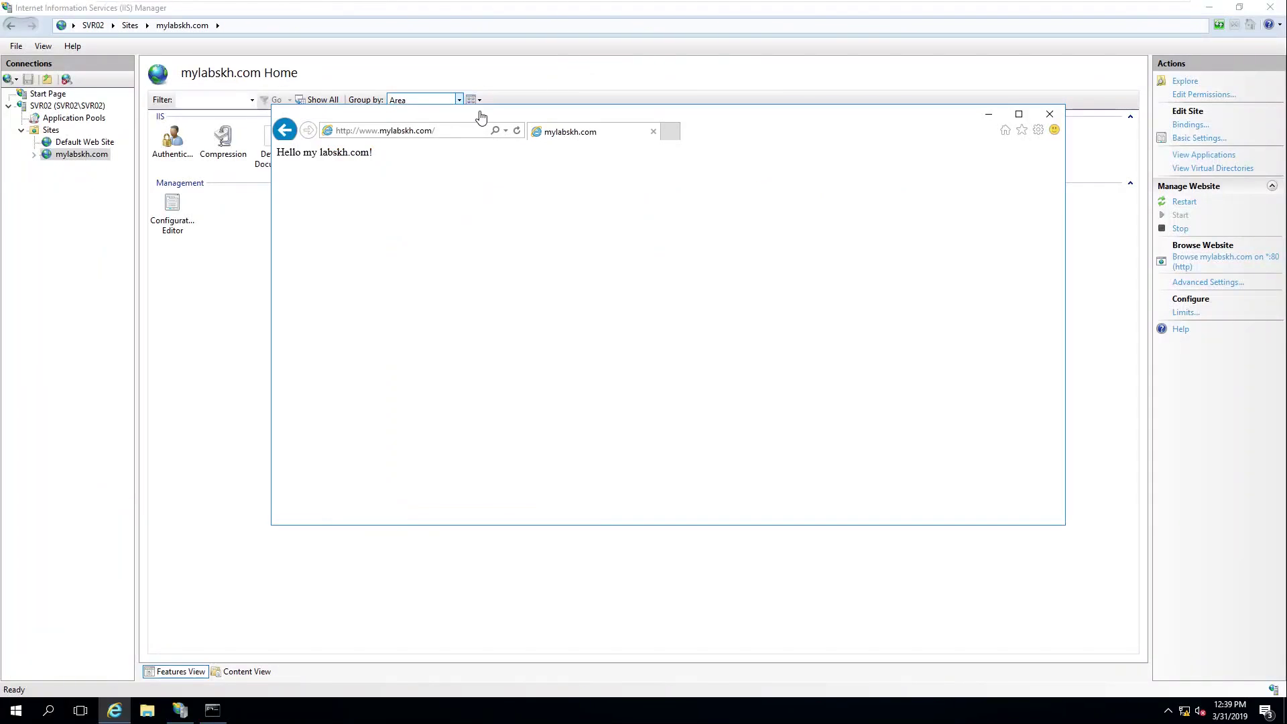
click(450, 136)
drag(450, 136, 356, 128)
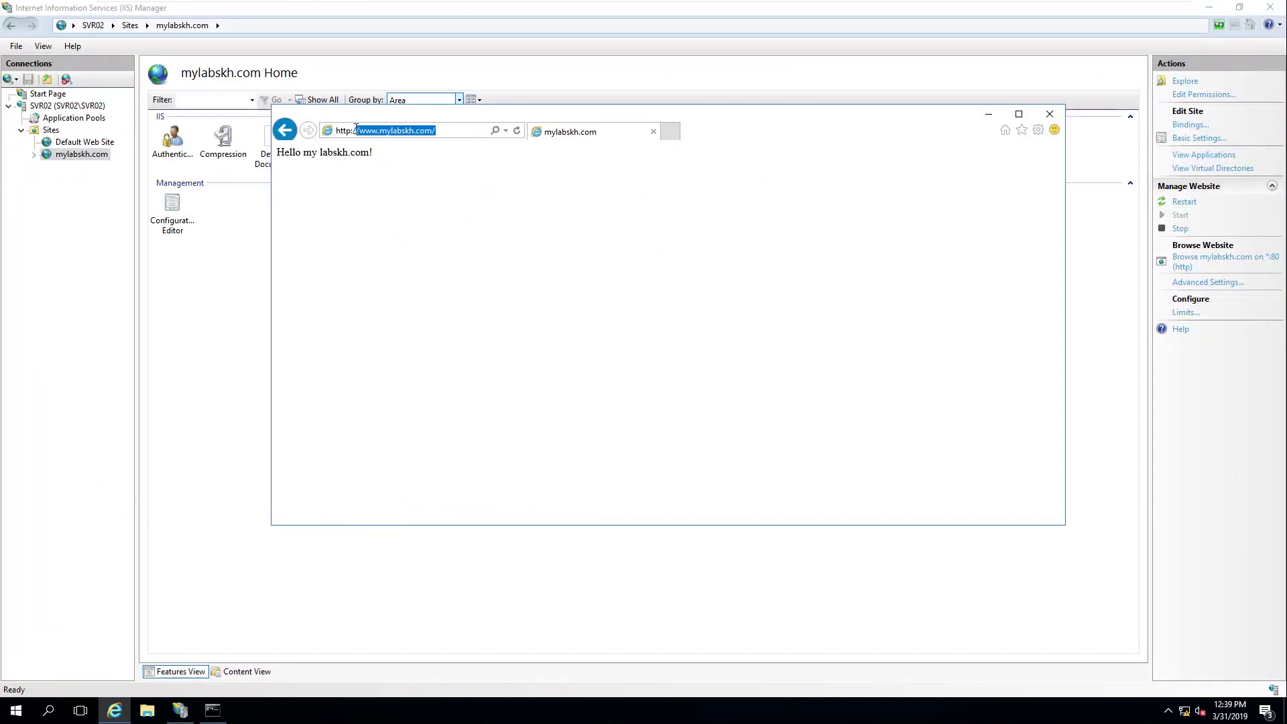
click(505, 130)
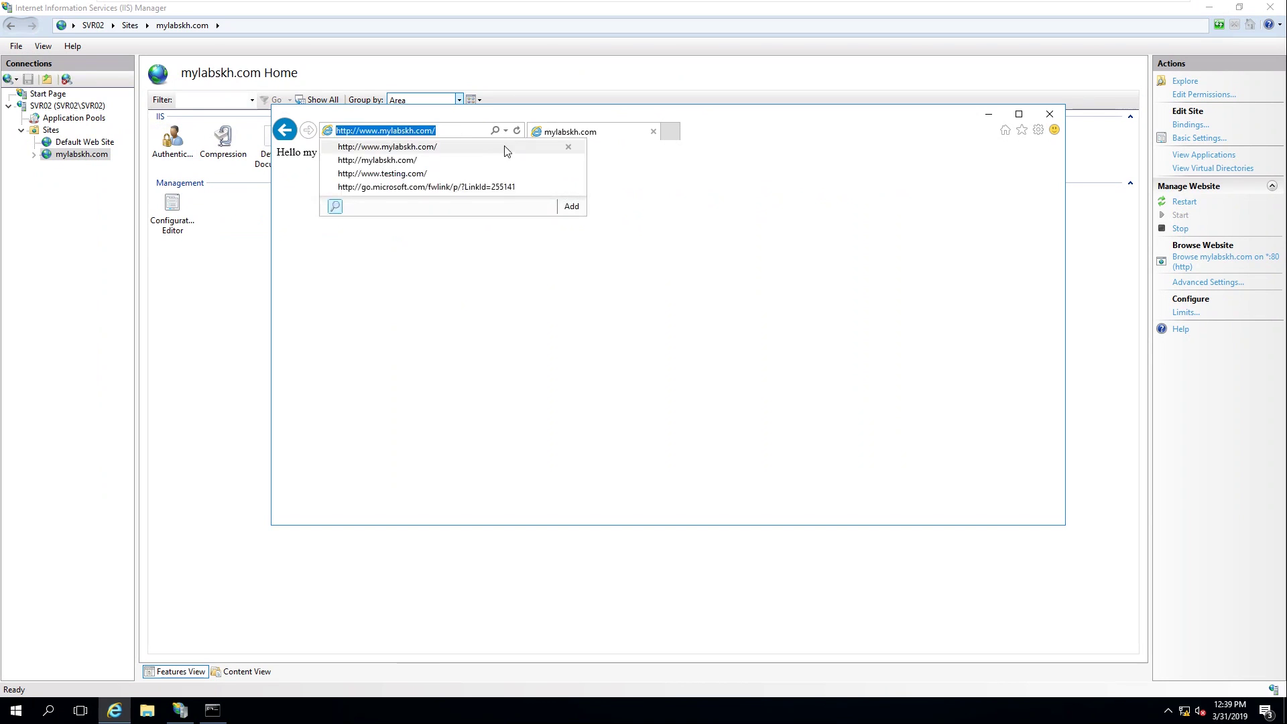
text(www.mylabskh.com)
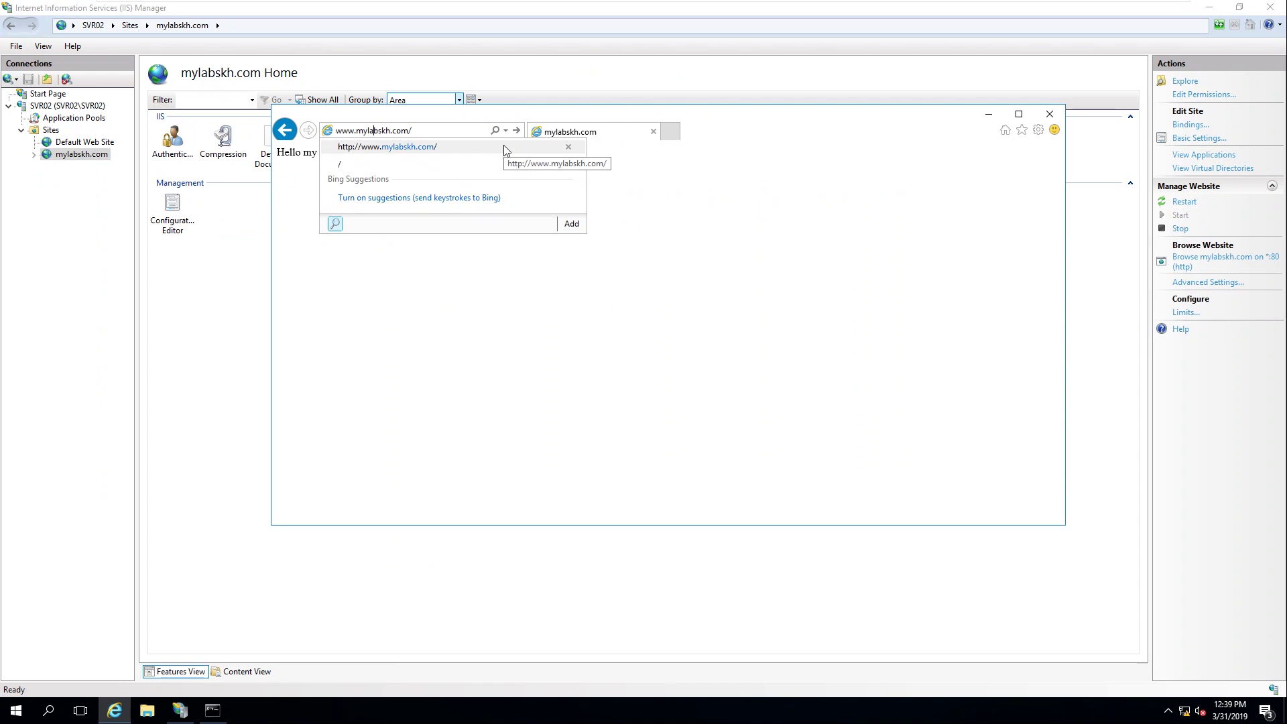
key(BackSpace)
key(BackSpace)
key(BackSpace)
key(BackSpace)
key(BackSpace)
text(http)
key(Delete)
text(://)
key(Delete)
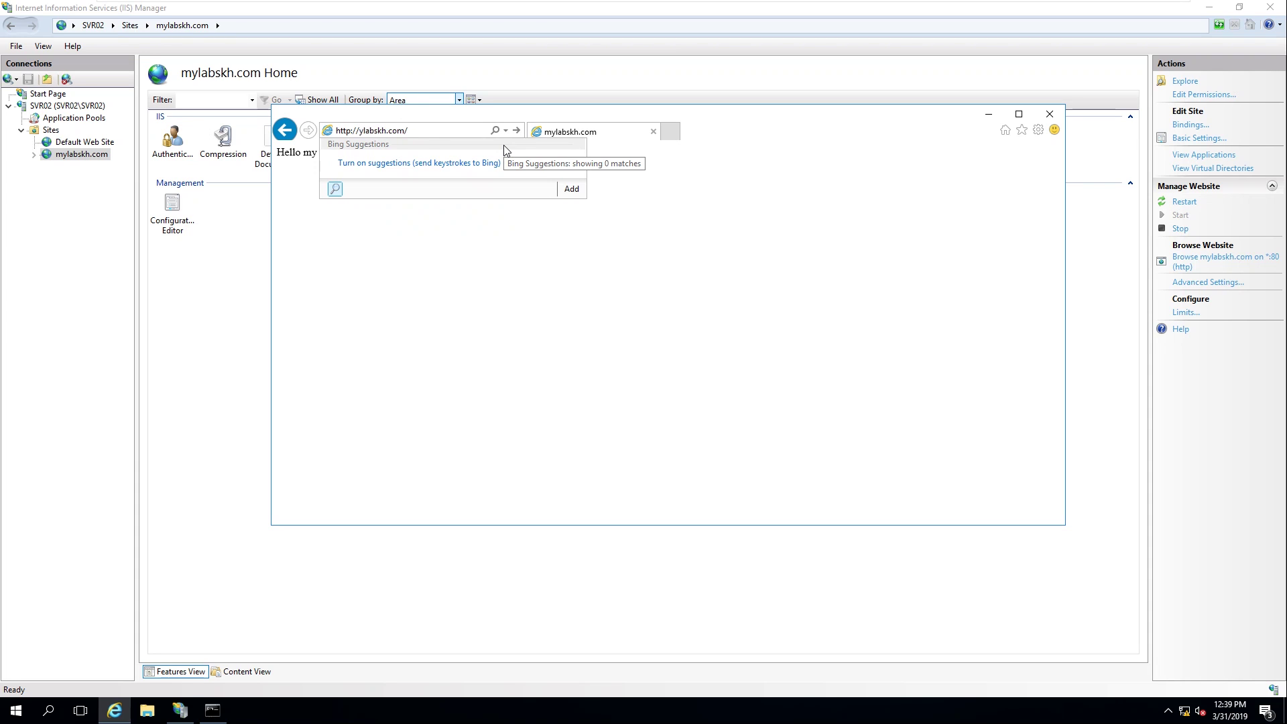
text(m)
key(Return)
click(411, 131)
key(Home)
key(Right)
key(Right)
key(Right)
key(Right)
key(Right)
key(Right)
key(Right)
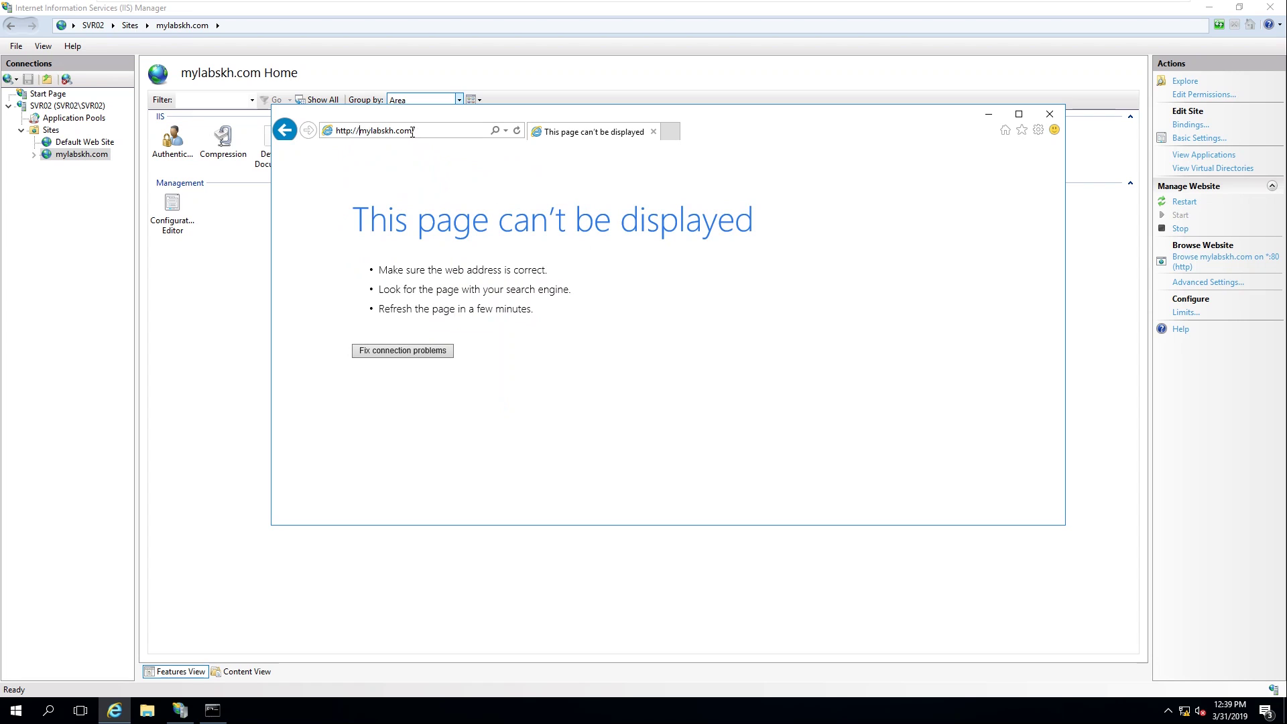
text(www.)
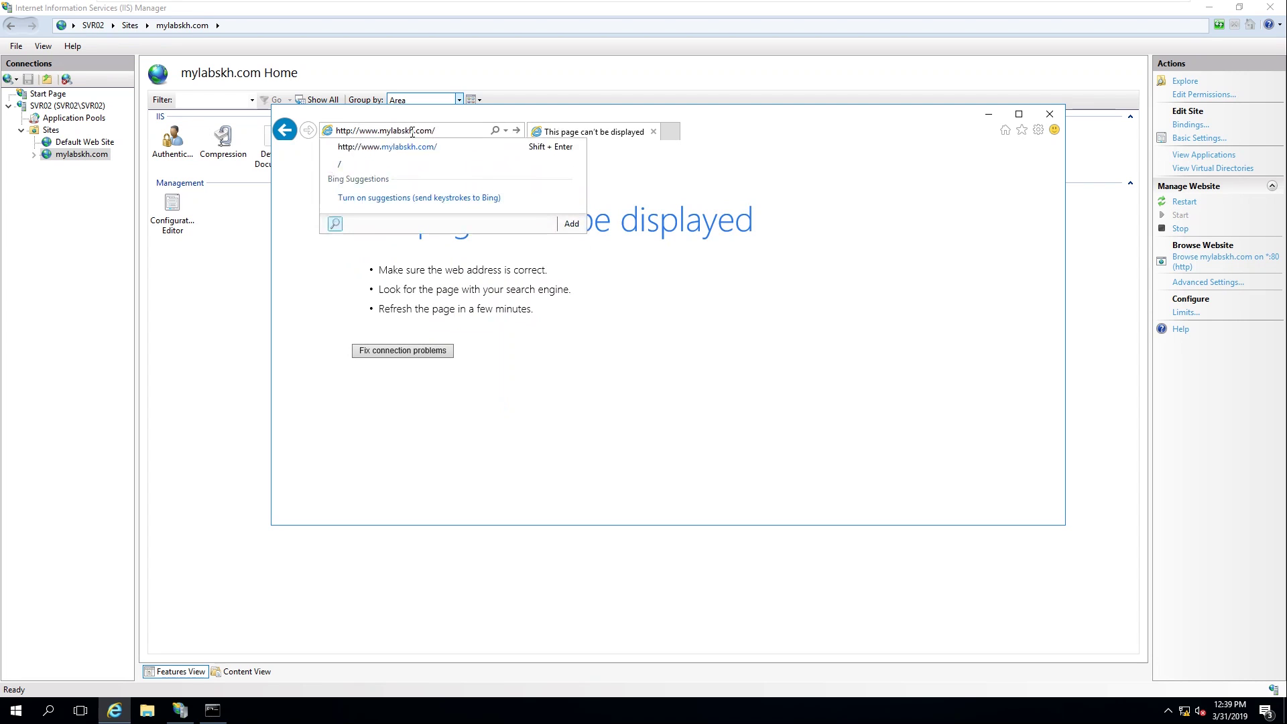
key(Return)
click(463, 133)
click(464, 133)
key(BackSpace)
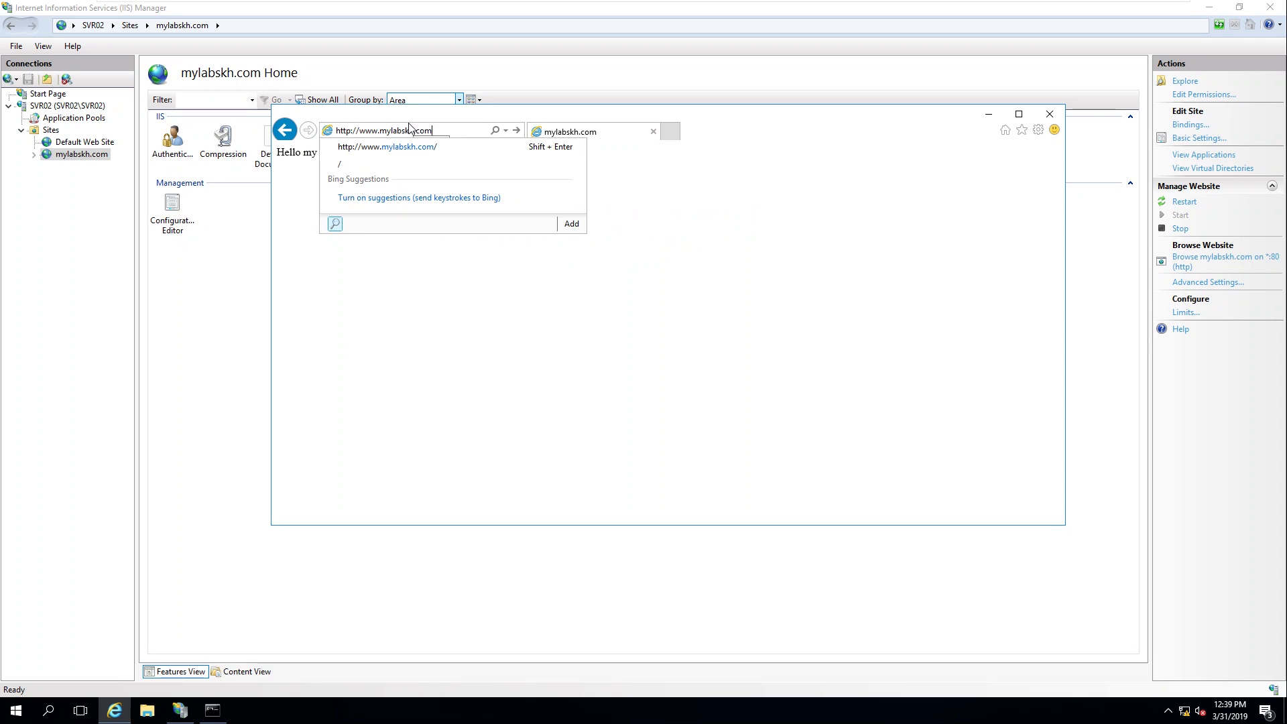
click(579, 271)
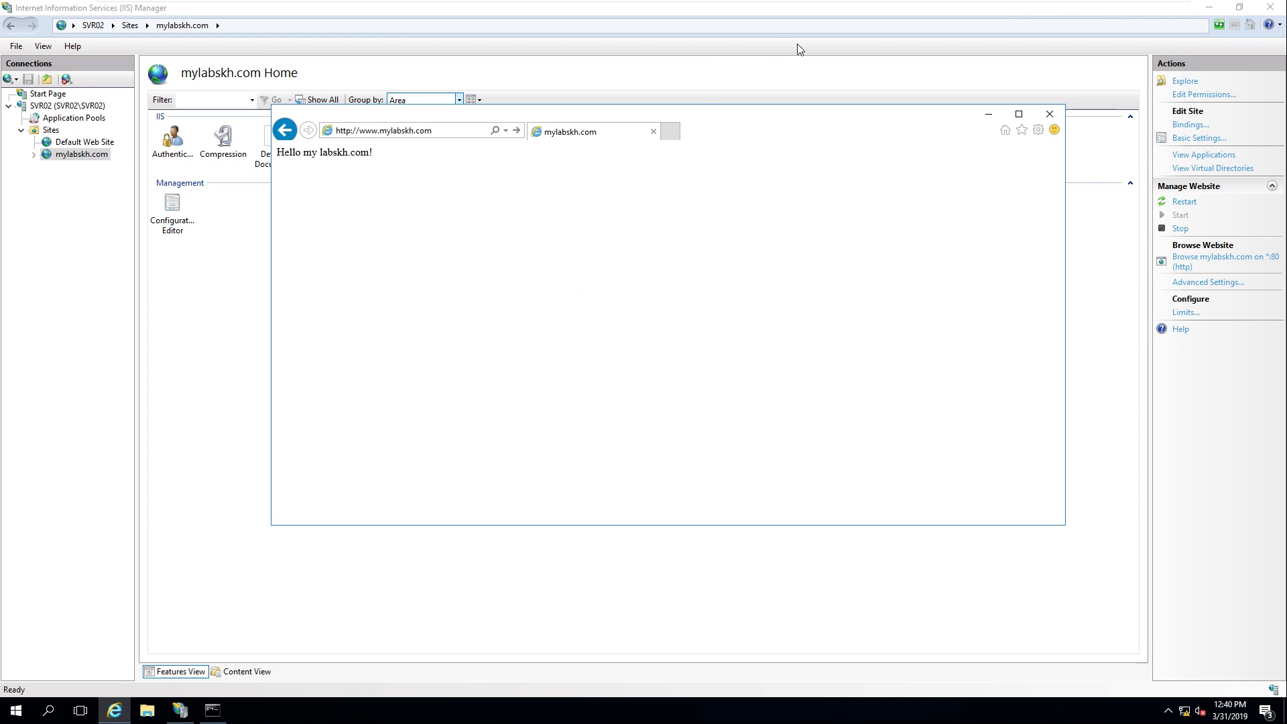
mouse_move(1060, 6)
click(1054, 110)
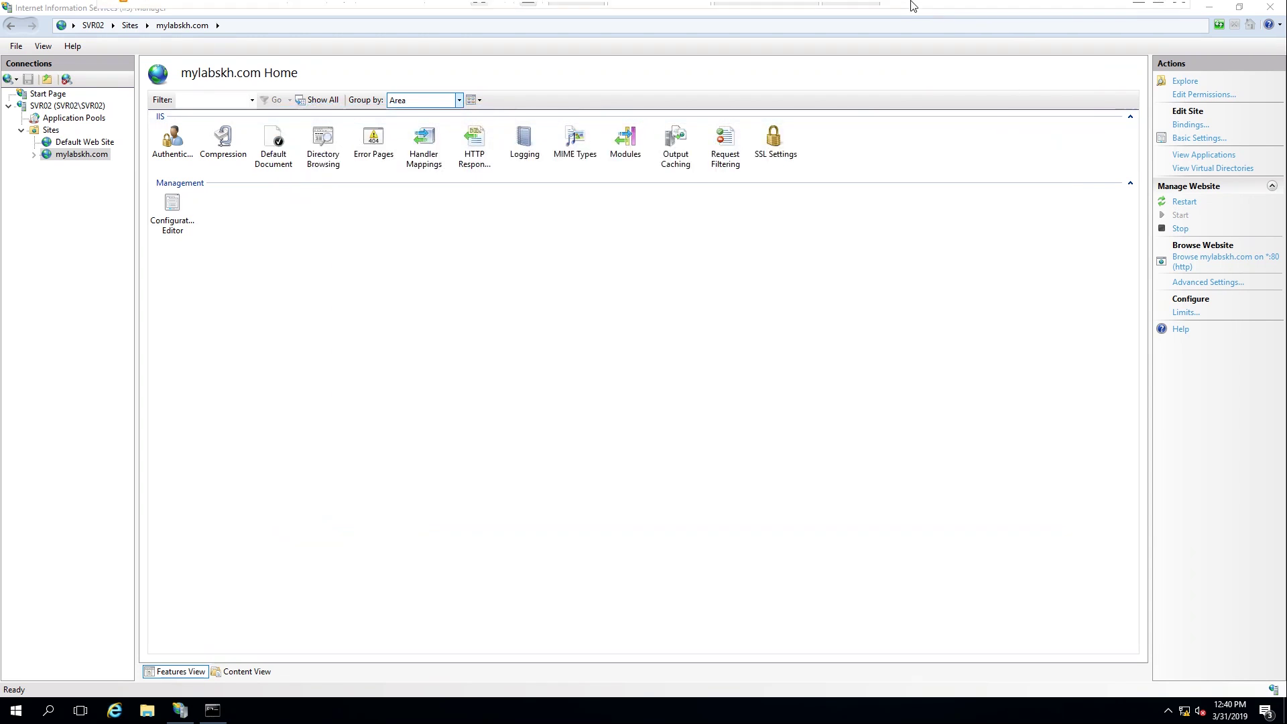